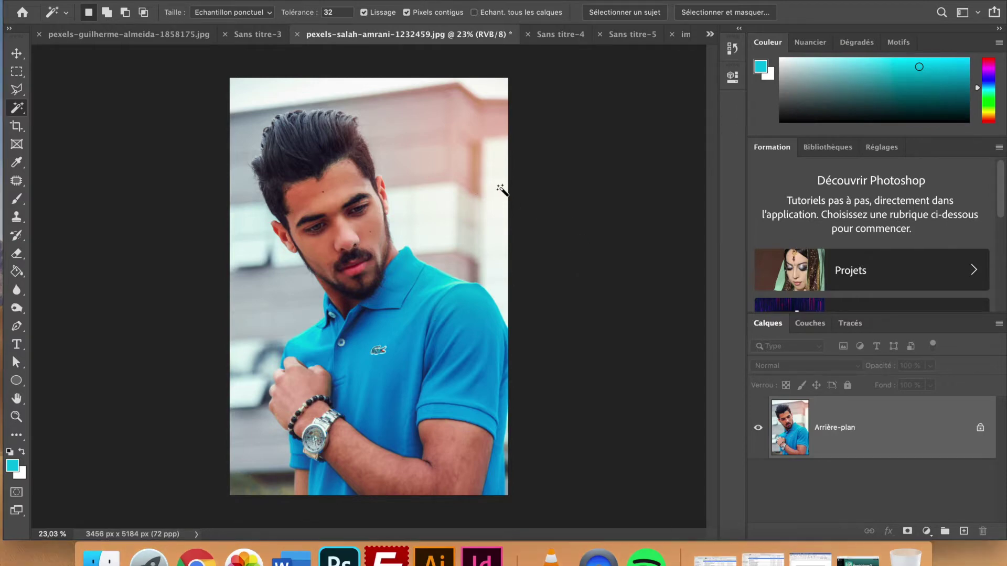
Step: Select the man automatically using the Object Selection tool's Select Subject (Sélectionner un sujet) command
{"action": "left_click", "coordinate": [16, 53]}
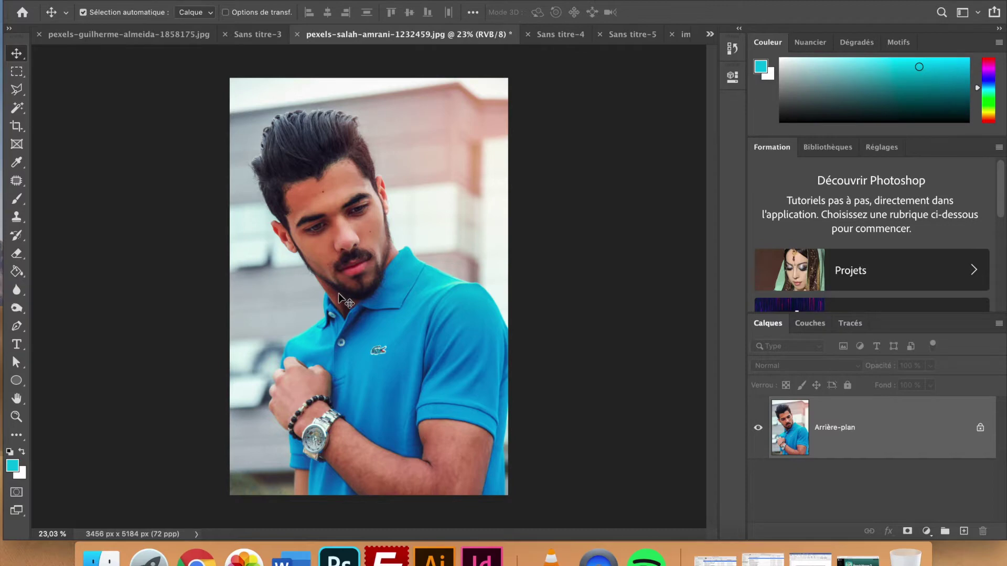
{"action": "left_click", "coordinate": [18, 108]}
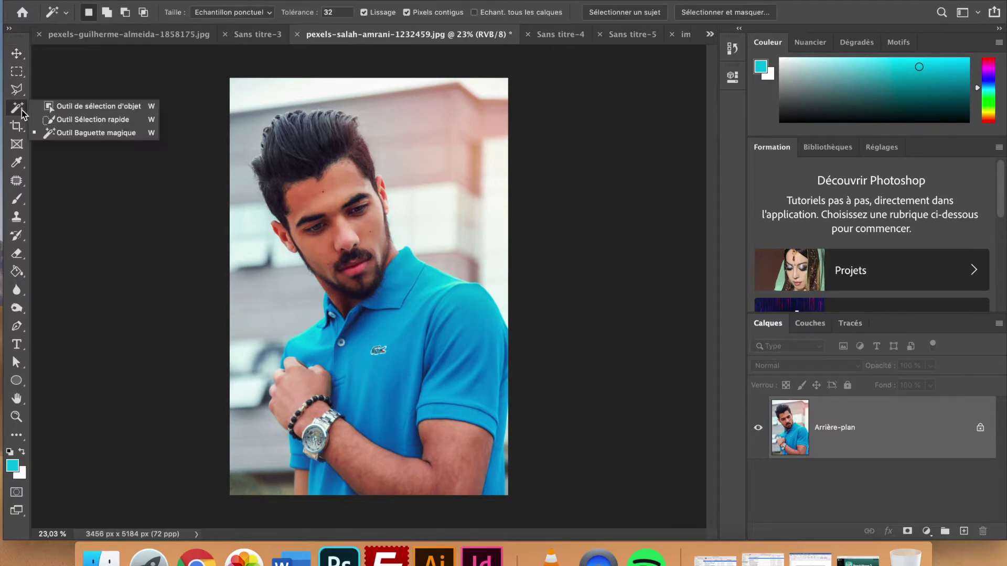
{"action": "left_click", "coordinate": [111, 108]}
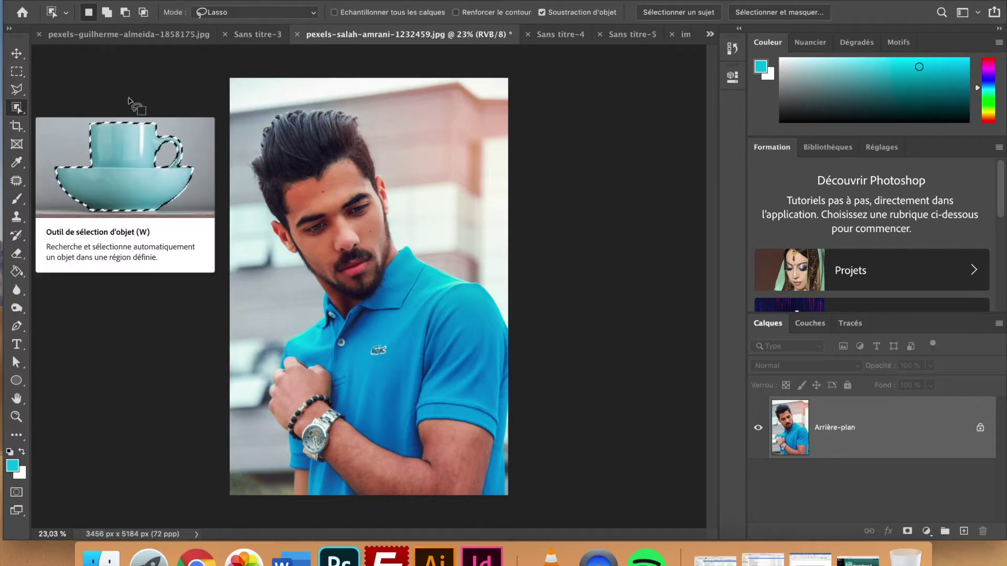
{"action": "left_click", "coordinate": [662, 13]}
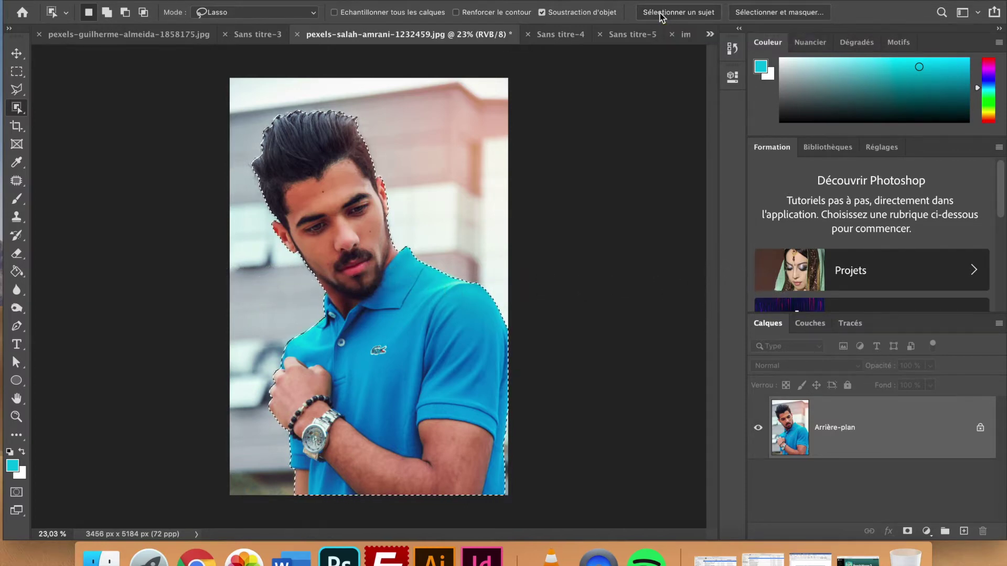
Step: Add the missed outer edge of the fist's upper finger to the selection with the Polygonal Lasso
{"action": "scroll", "coordinate": [321, 208], "scroll_direction": "up", "scroll_amount": 5}
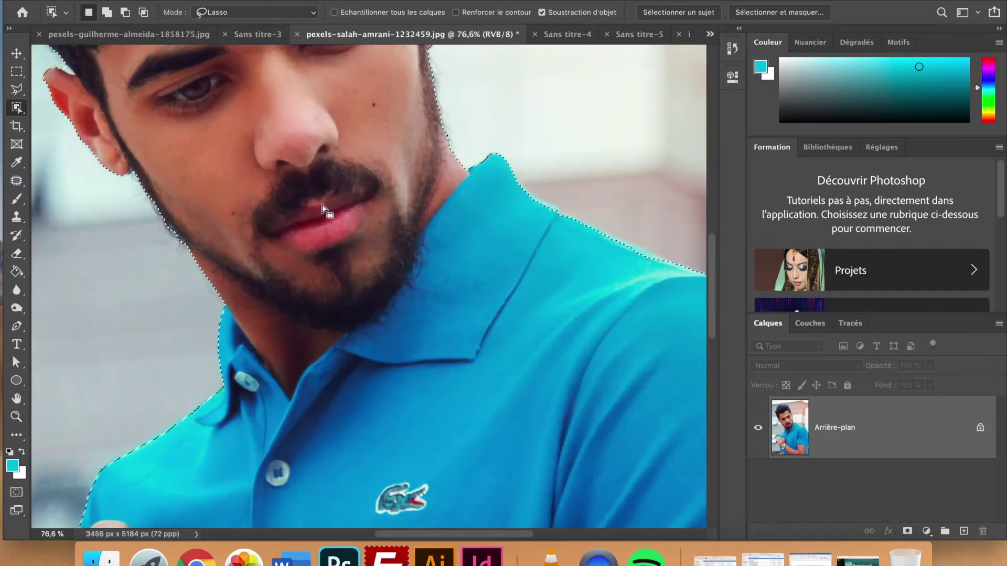
{"action": "scroll", "coordinate": [323, 209], "scroll_direction": "down", "scroll_amount": 5}
{"action": "scroll", "coordinate": [323, 210], "scroll_direction": "down", "scroll_amount": 5}
{"action": "scroll", "coordinate": [325, 168], "scroll_direction": "up", "scroll_amount": 4}
{"action": "scroll", "coordinate": [215, 249], "scroll_direction": "up", "scroll_amount": 5}
{"action": "left_click", "coordinate": [17, 89]}
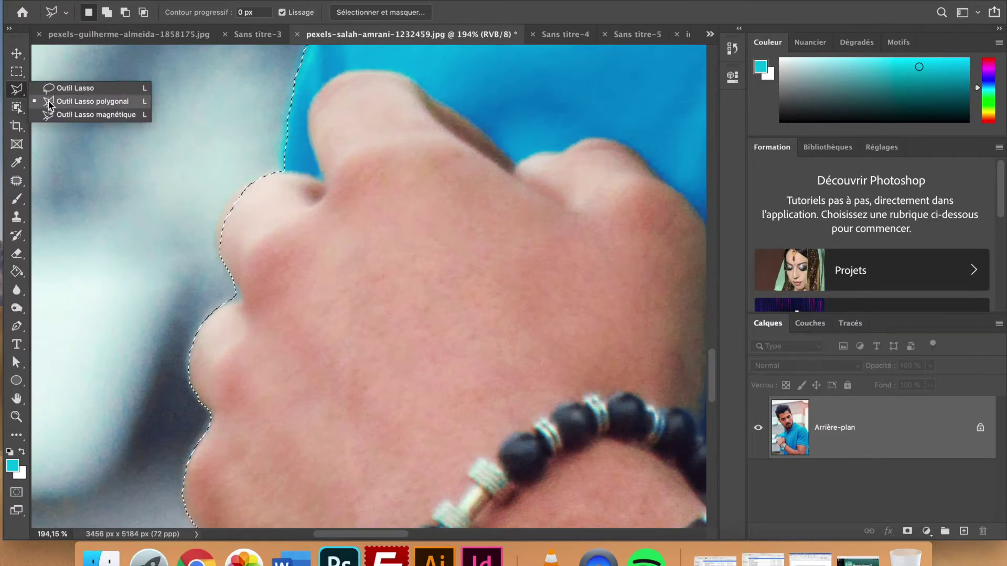
{"action": "left_click", "coordinate": [47, 102]}
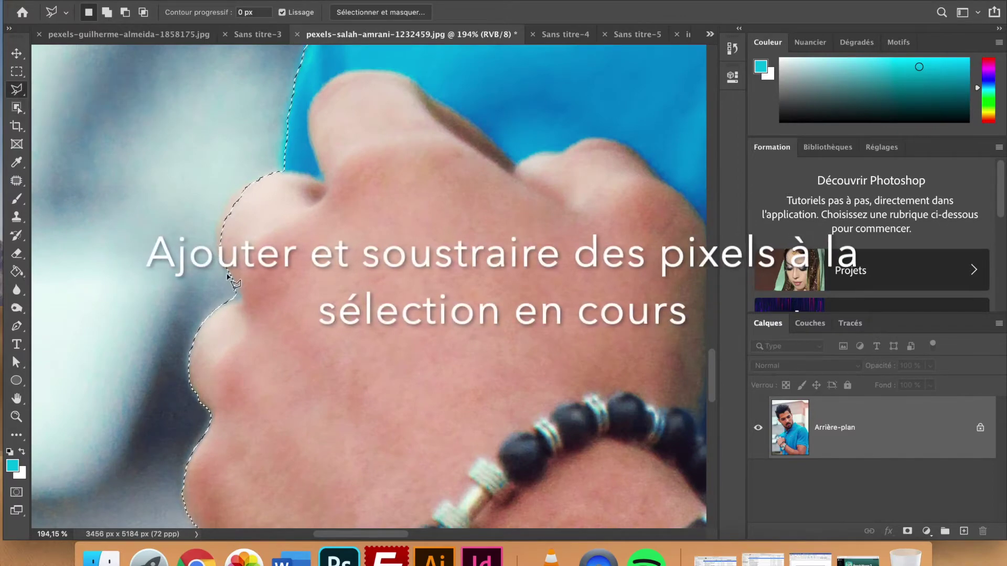
{"action": "key", "text": "shift"}
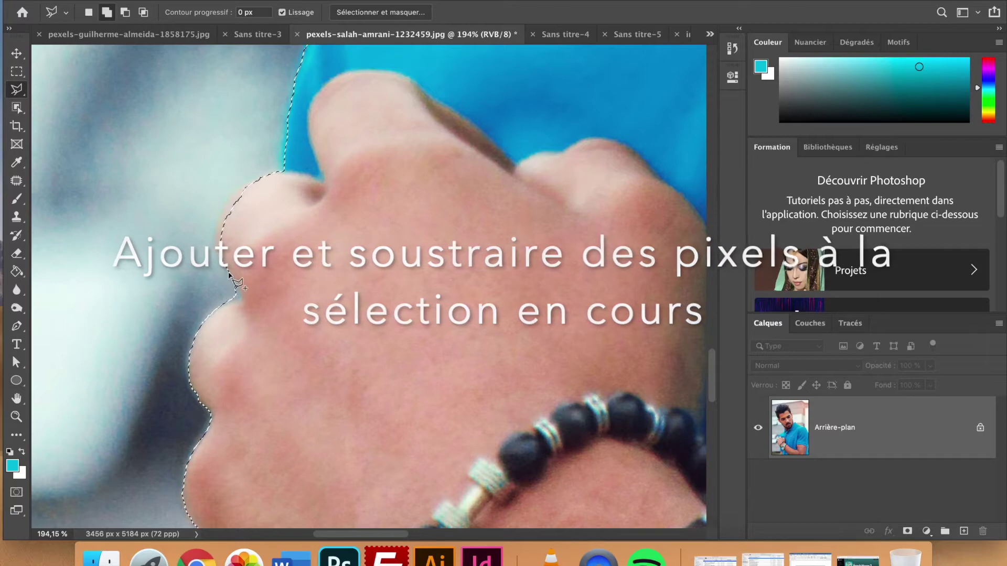
{"action": "left_click", "coordinate": [216, 245]}
{"action": "left_click", "coordinate": [219, 220]}
{"action": "left_click", "coordinate": [232, 199]}
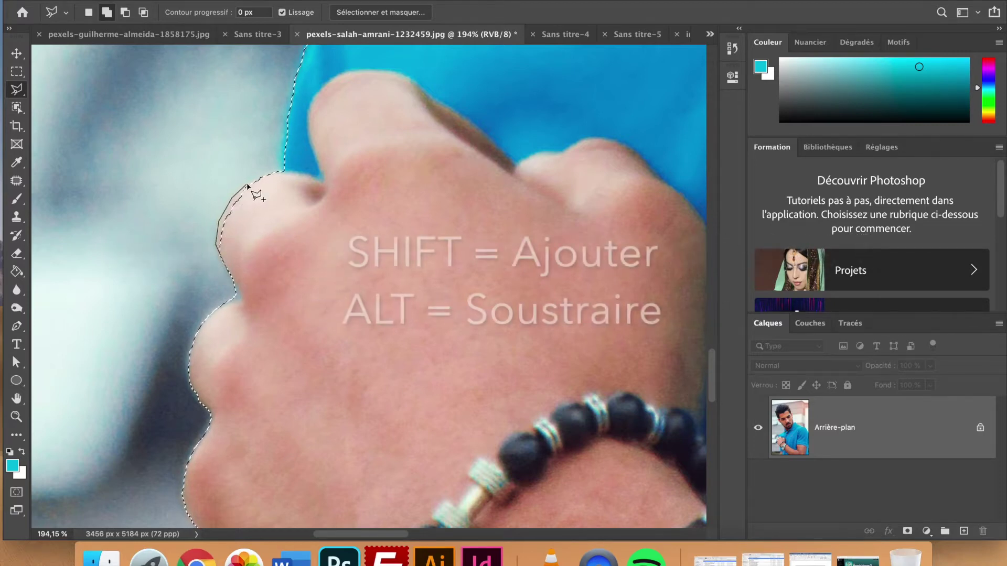
{"action": "left_click", "coordinate": [262, 179]}
{"action": "double_click", "coordinate": [254, 274]}
Step: Subtract the sliver of background in the notch between the two upper fingers from the selection
{"action": "scroll", "coordinate": [250, 271], "scroll_direction": "down", "scroll_amount": 2}
{"action": "scroll", "coordinate": [254, 274], "scroll_direction": "up", "scroll_amount": 3}
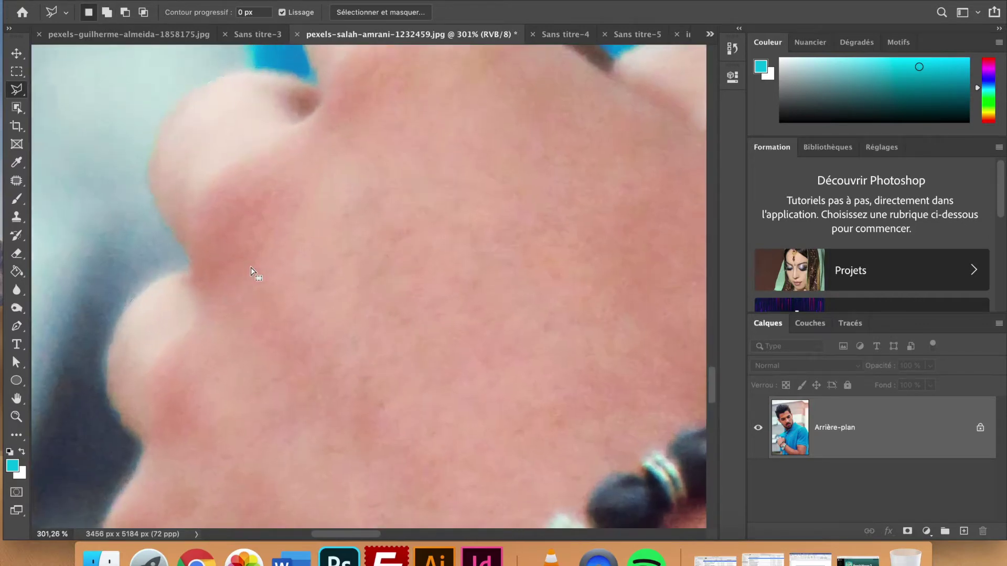
{"action": "left_click", "coordinate": [158, 275], "text": "alt"}
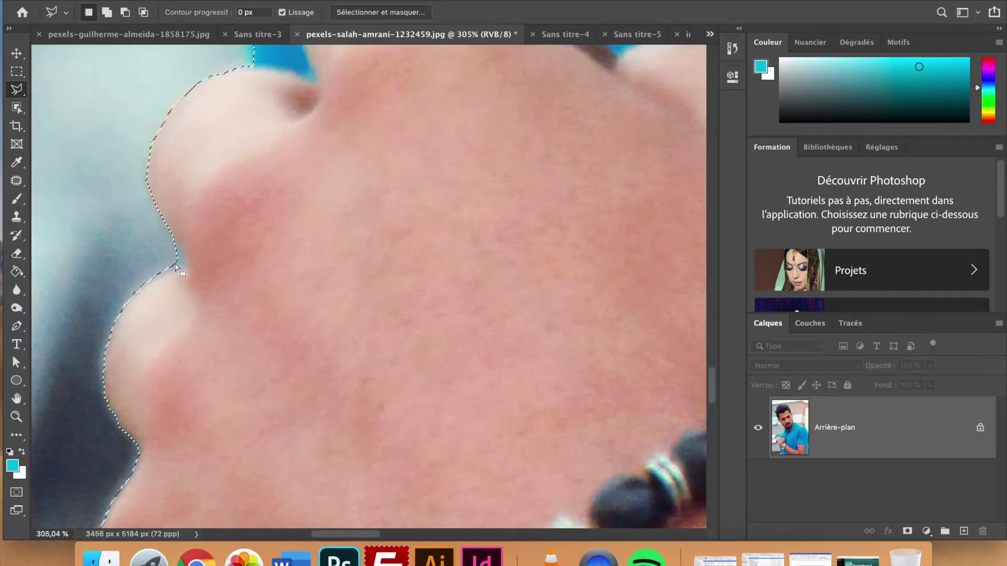
{"action": "left_click", "coordinate": [177, 269]}
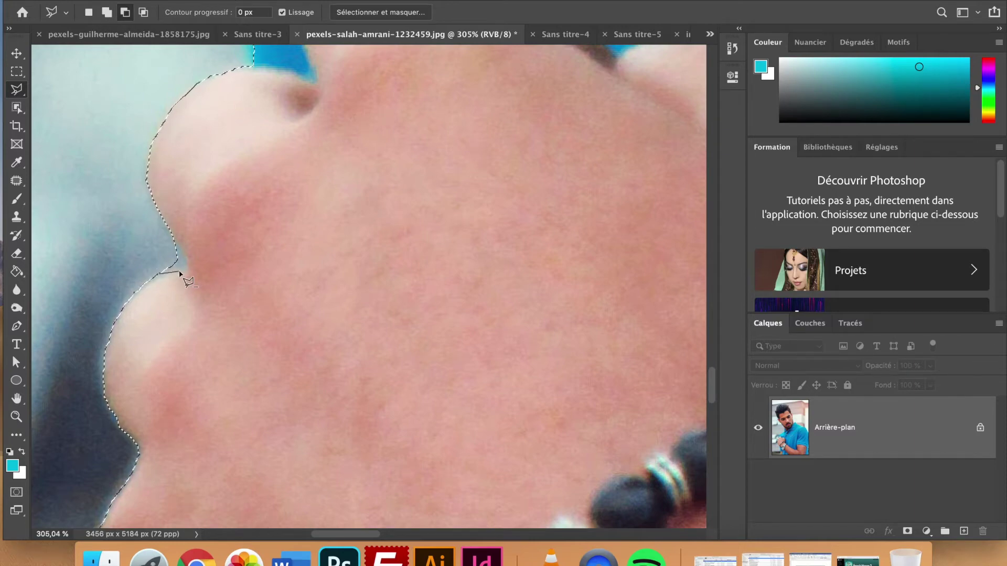
{"action": "left_click", "coordinate": [186, 267]}
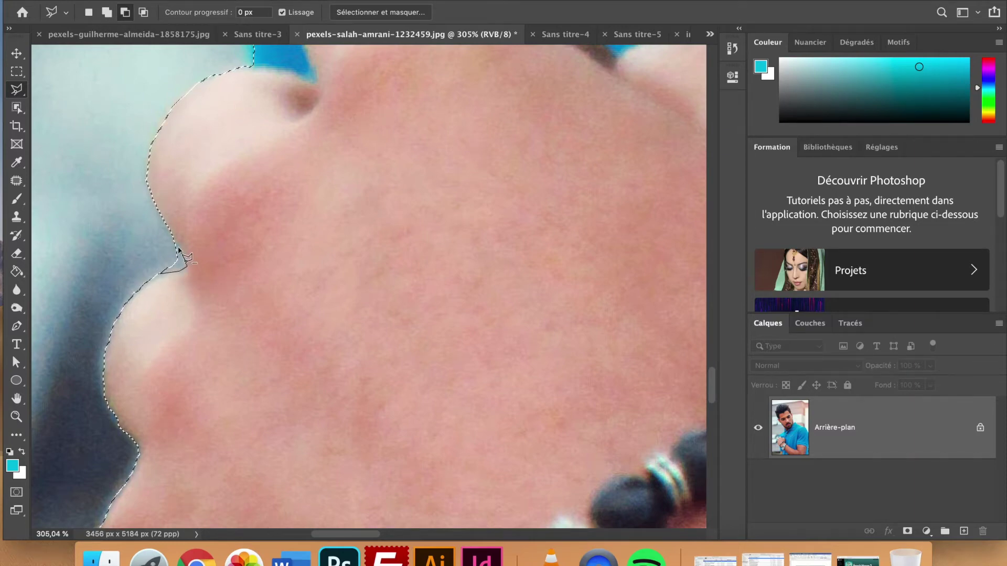
{"action": "double_click", "coordinate": [157, 244]}
Step: Subtract the background gap between the hair and the top of the man's right ear from the selection
{"action": "scroll", "coordinate": [157, 243], "scroll_direction": "down", "scroll_amount": 5}
{"action": "scroll", "coordinate": [157, 244], "scroll_direction": "up", "scroll_amount": 10}
{"action": "left_click", "coordinate": [120, 262], "text": "alt"}
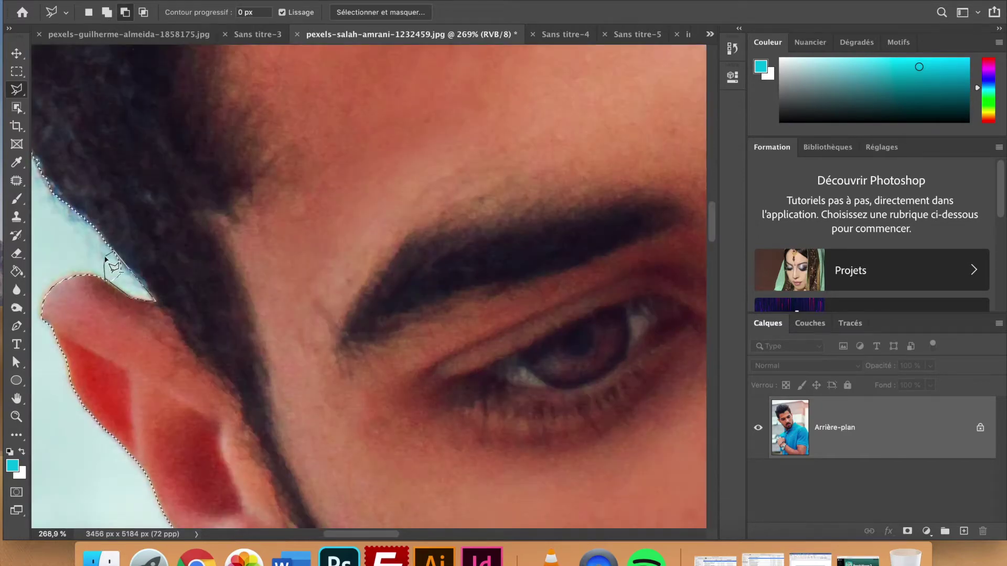
{"action": "key", "text": "super+d"}
{"action": "scroll", "coordinate": [191, 260], "scroll_direction": "down", "scroll_amount": 1}
{"action": "scroll", "coordinate": [191, 259], "scroll_direction": "down", "scroll_amount": 3}
{"action": "key", "text": "super+shift+d"}
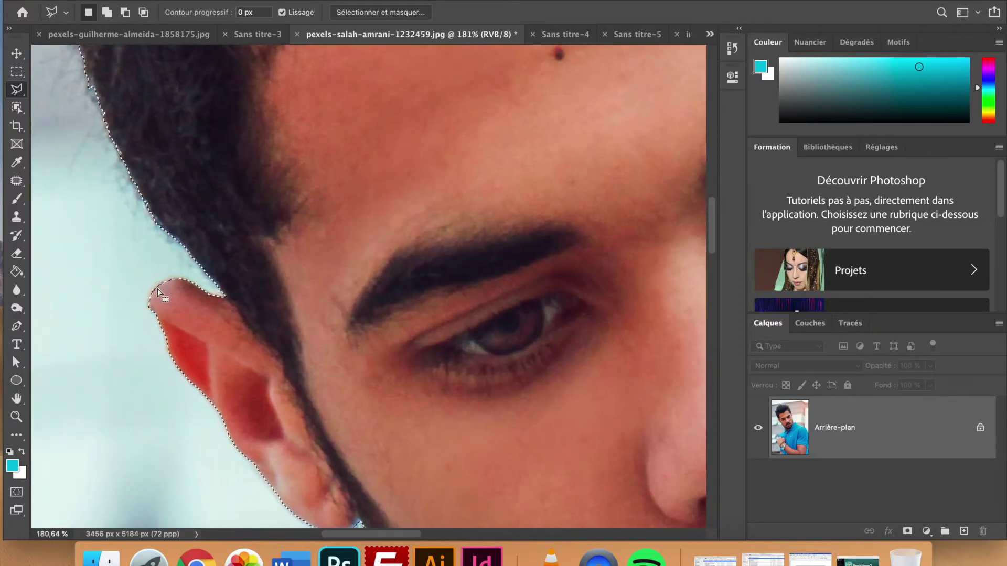
Step: Add the cut-off tip of the man's left ear to the selection with the Polygonal Lasso
{"action": "scroll", "coordinate": [157, 289], "scroll_direction": "up", "scroll_amount": 10}
{"action": "scroll", "coordinate": [157, 289], "scroll_direction": "up", "scroll_amount": 10}
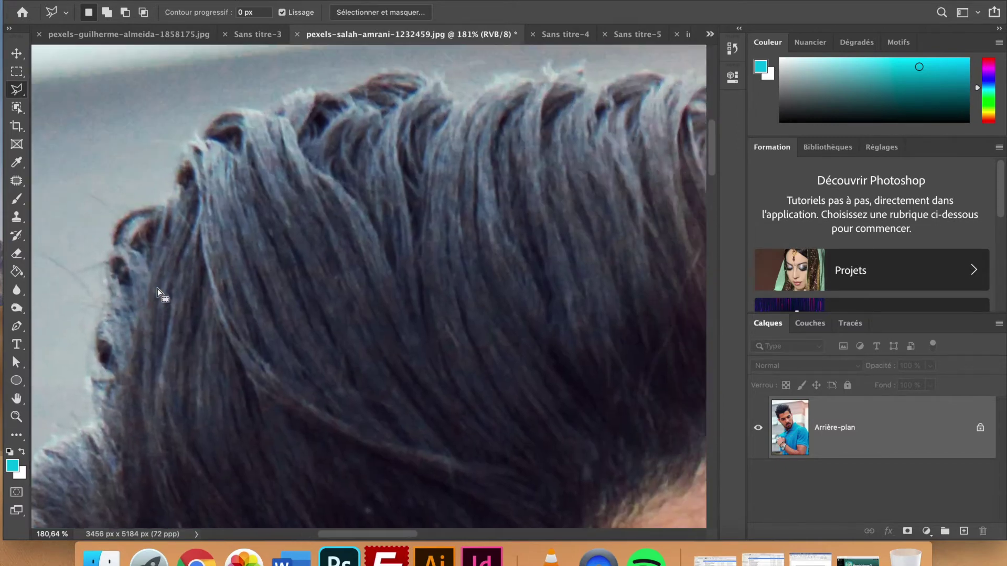
{"action": "scroll", "coordinate": [157, 289], "scroll_direction": "down", "scroll_amount": 5}
{"action": "scroll", "coordinate": [396, 348], "scroll_direction": "up", "scroll_amount": 5}
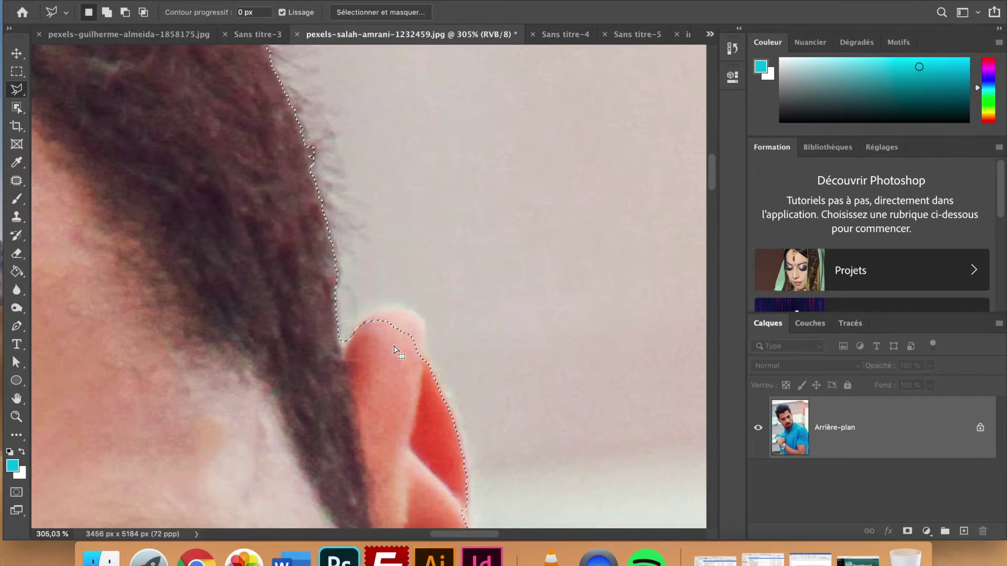
{"action": "key", "text": "shift"}
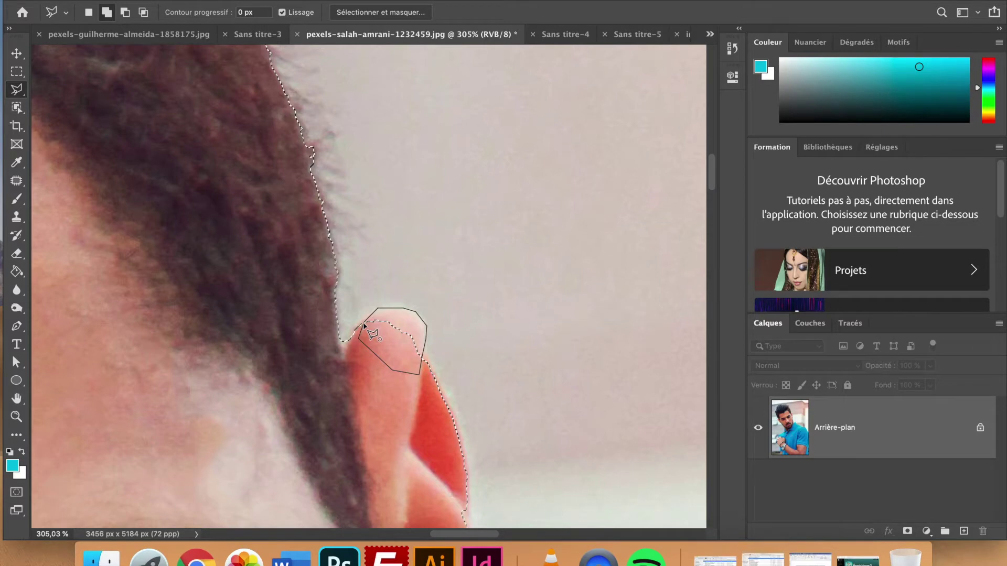
{"action": "left_click", "coordinate": [365, 326]}
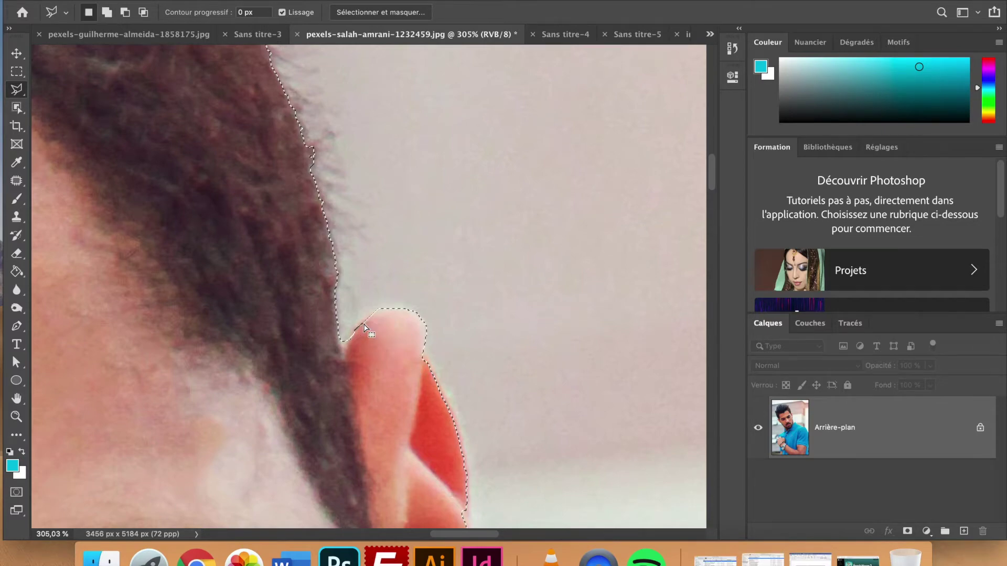
Step: Add the outer rim of the man's left ear, from the lobe up to its tip, to the selection
{"action": "scroll", "coordinate": [367, 330], "scroll_direction": "down", "scroll_amount": 5}
{"action": "left_click", "coordinate": [471, 202]}
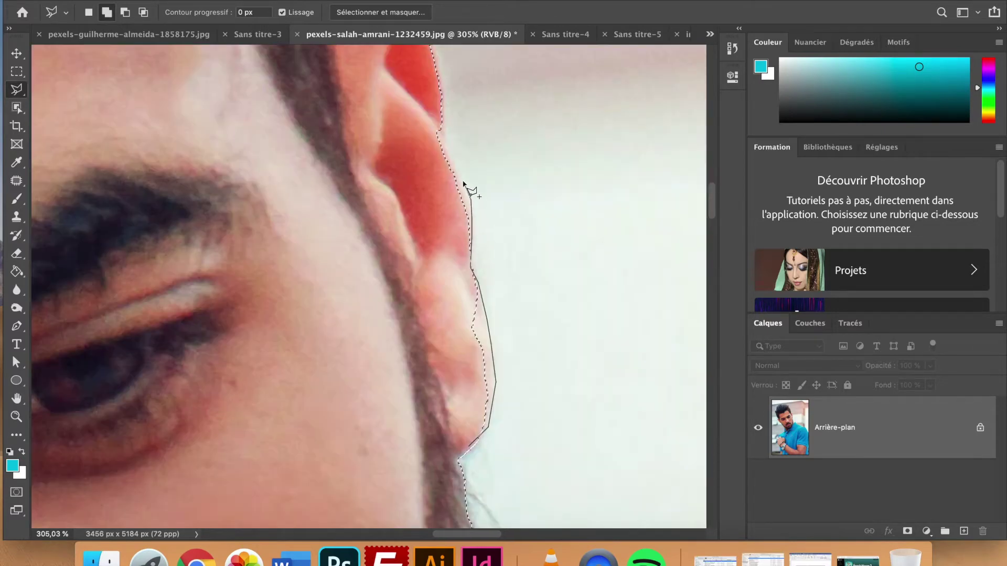
{"action": "left_click", "coordinate": [440, 131]}
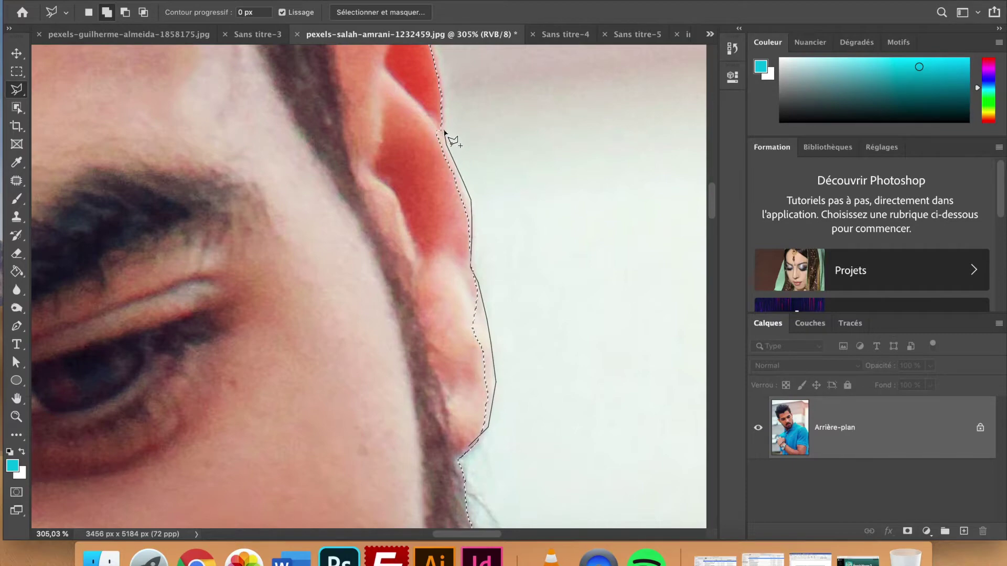
{"action": "scroll", "coordinate": [442, 131], "scroll_direction": "up", "scroll_amount": 2}
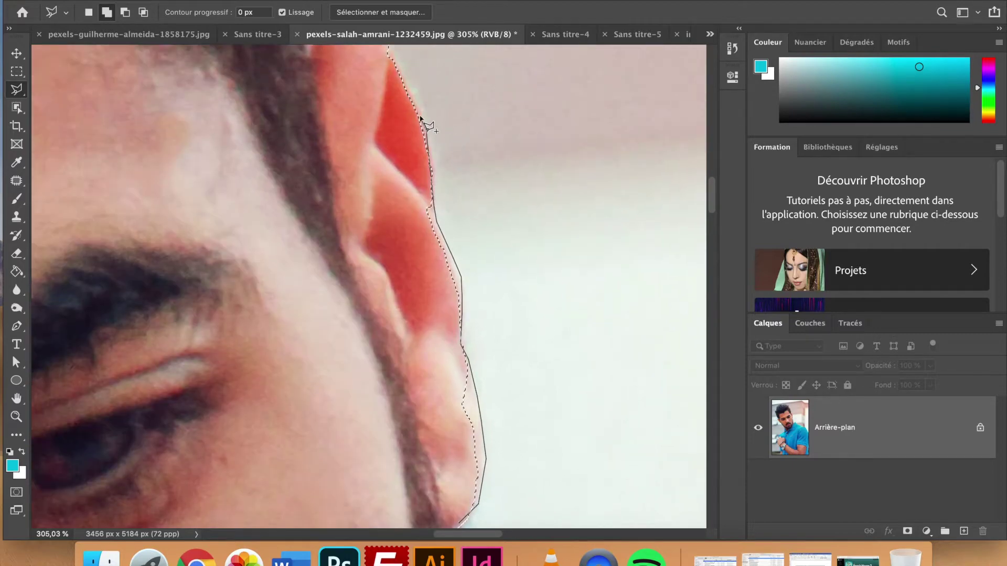
{"action": "scroll", "coordinate": [403, 85], "scroll_direction": "up", "scroll_amount": 1}
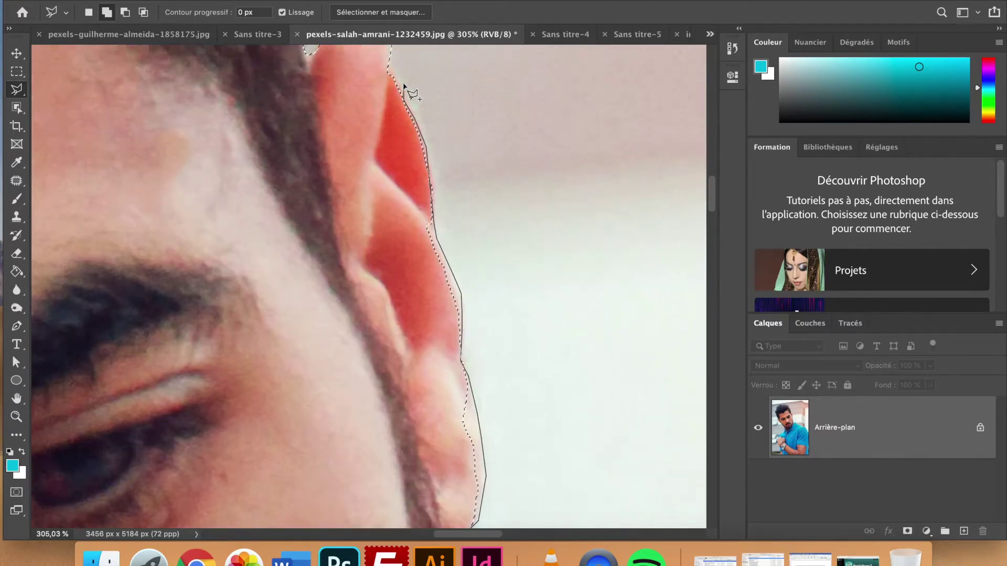
Step: Correct the selection outline along the edge of the blue shirt collar with the Polygonal Lasso
{"action": "scroll", "coordinate": [390, 158], "scroll_direction": "down", "scroll_amount": 10}
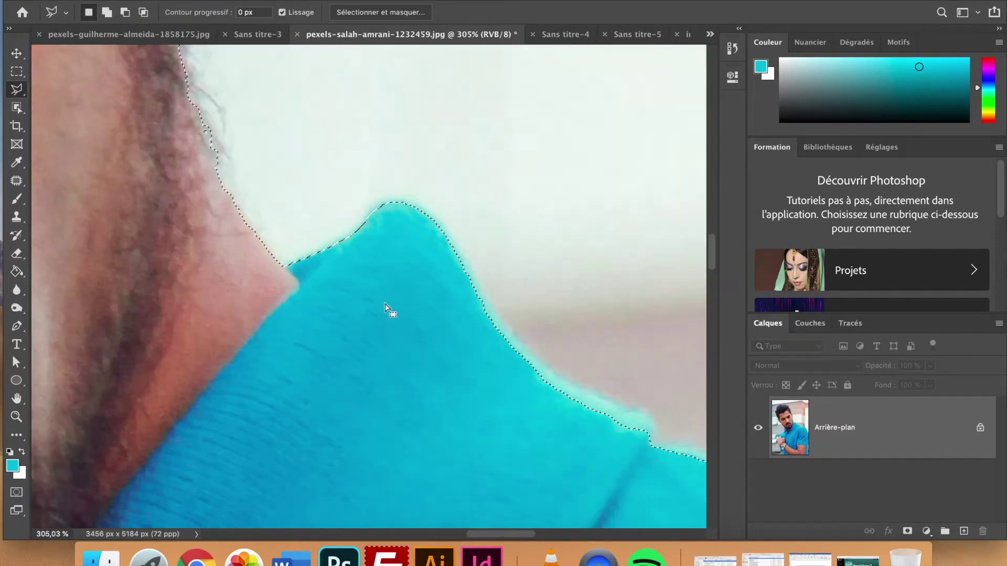
{"action": "left_click", "coordinate": [466, 353]}
{"action": "double_click", "coordinate": [342, 421]}
{"action": "key", "text": "super+0"}
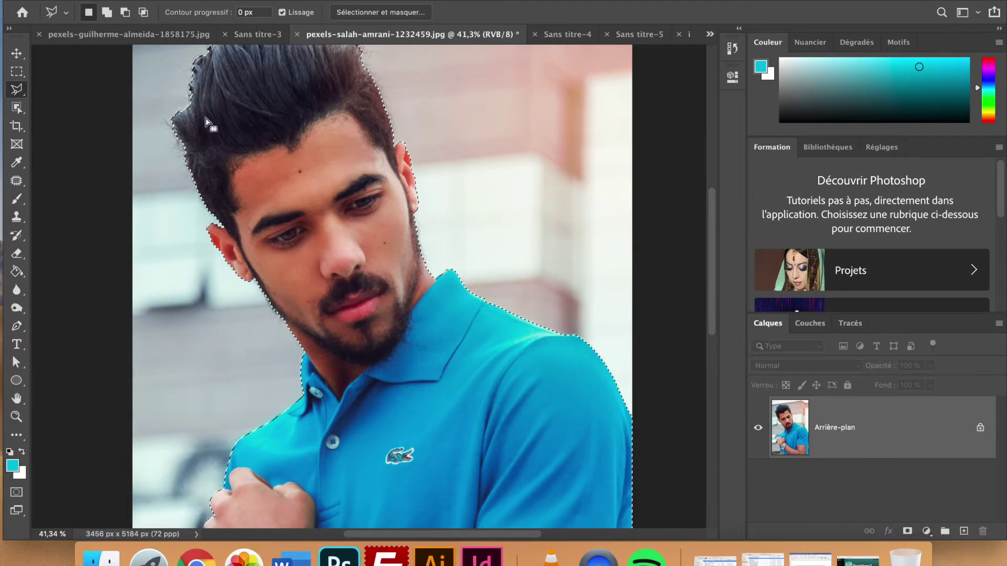
Step: Try moving the selected man aside to inspect the cut-out edges along the jaw, and undo the move
{"action": "key", "text": "v"}
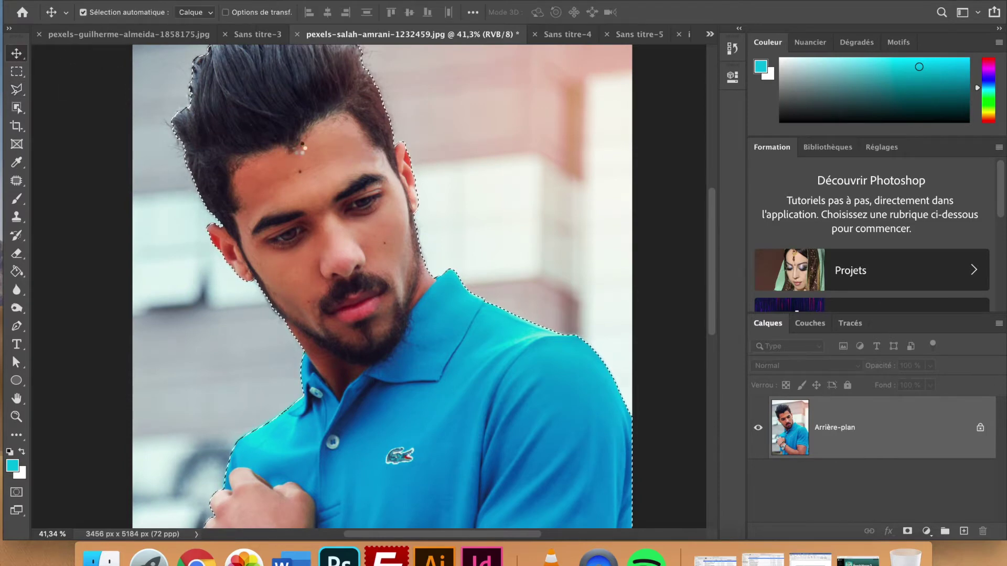
{"action": "left_click_drag", "start_coordinate": [328, 157], "coordinate": [386, 168]}
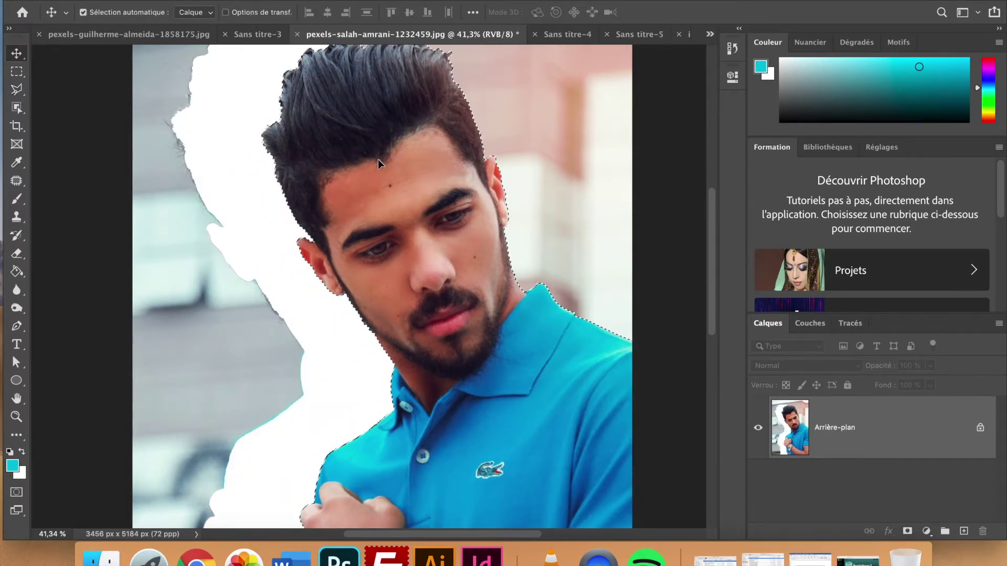
{"action": "scroll", "coordinate": [396, 176], "scroll_direction": "up", "scroll_amount": 5}
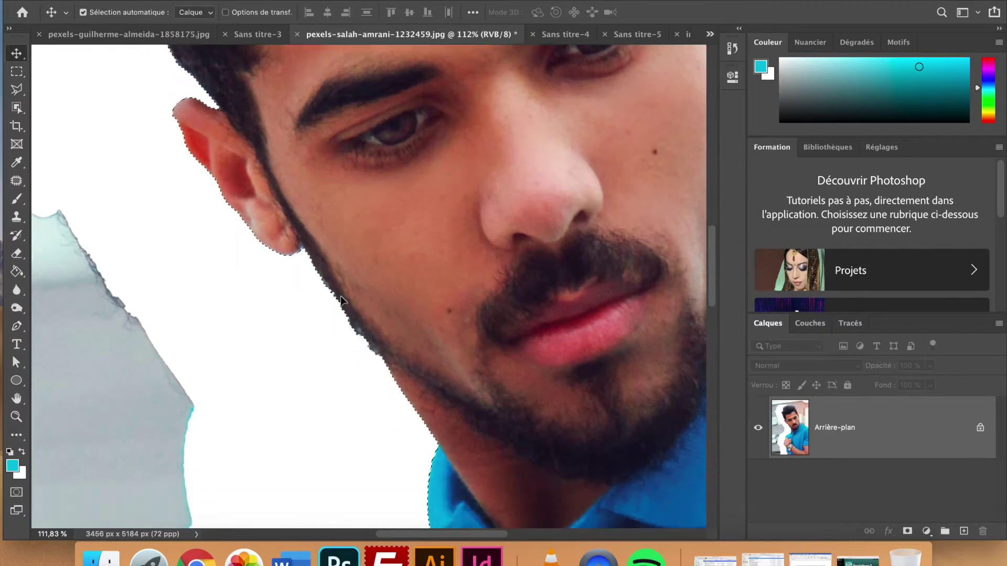
{"action": "scroll", "coordinate": [341, 300], "scroll_direction": "up", "scroll_amount": 5}
{"action": "scroll", "coordinate": [288, 296], "scroll_direction": "up", "scroll_amount": 5}
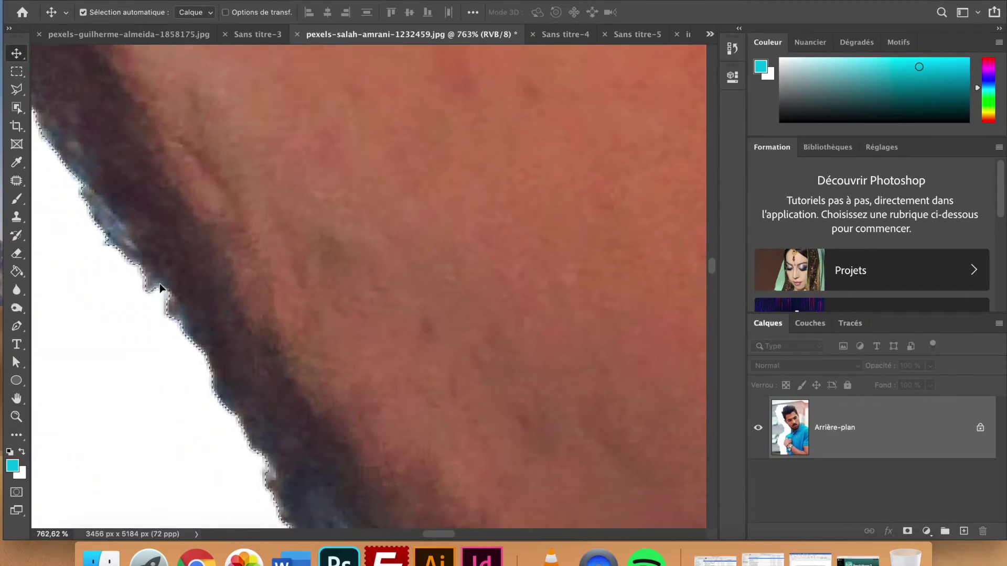
{"action": "scroll", "coordinate": [159, 284], "scroll_direction": "down", "scroll_amount": 10}
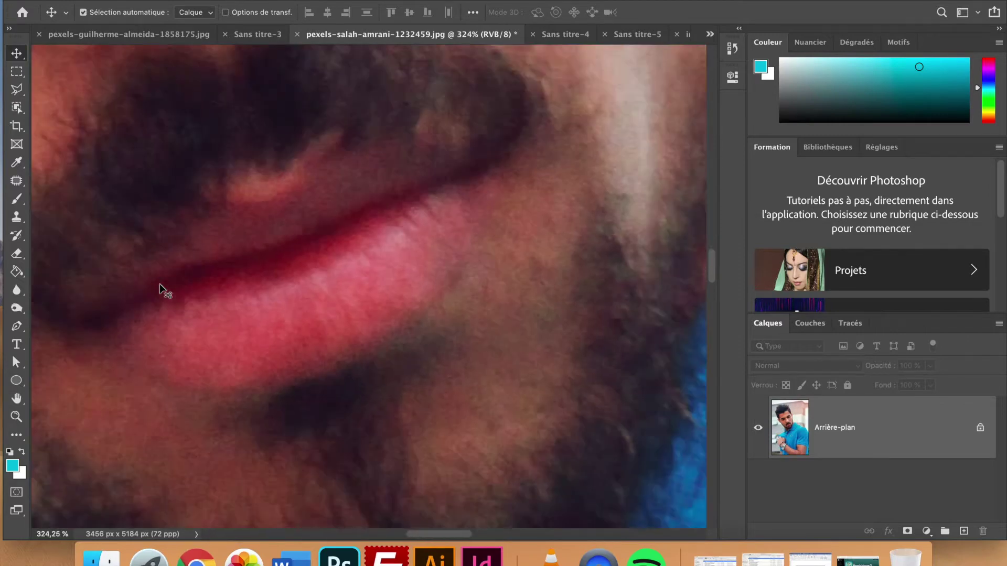
{"action": "scroll", "coordinate": [159, 284], "scroll_direction": "down", "scroll_amount": 5}
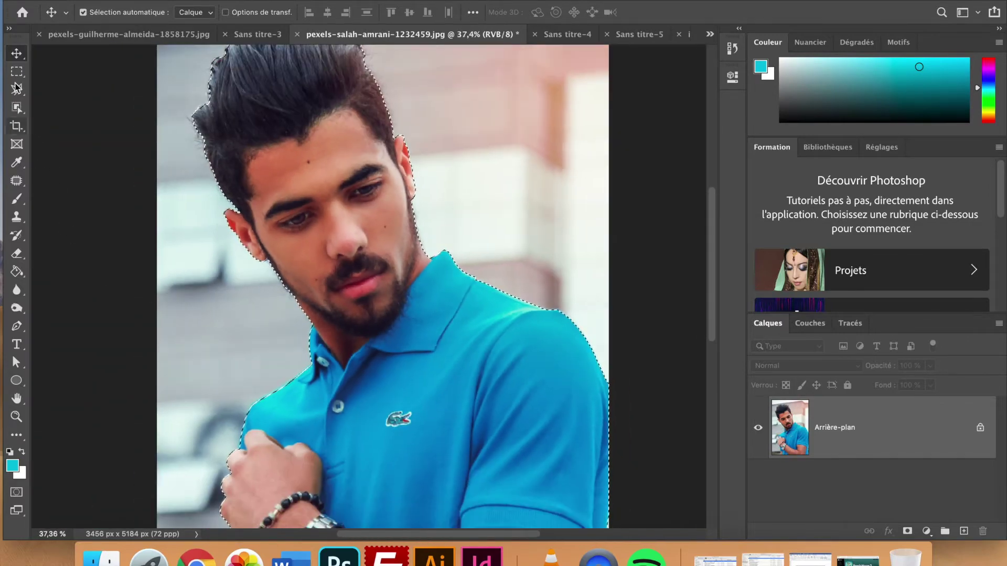
Step: Open the current selection in Select and Mask (Sélectionner et masquer) and activate its Quick Selection tool
{"action": "left_click", "coordinate": [17, 85]}
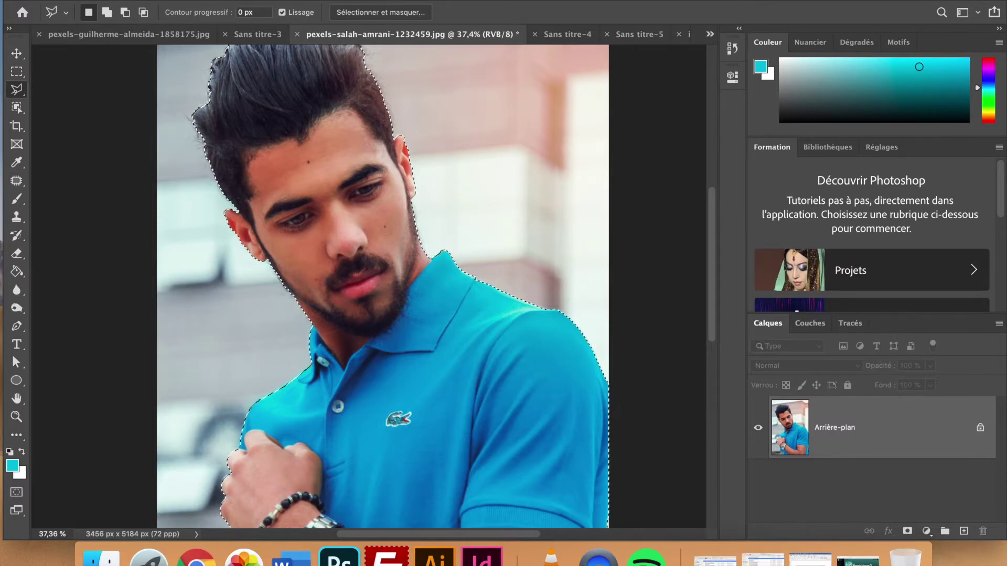
{"action": "left_click", "coordinate": [325, 0]}
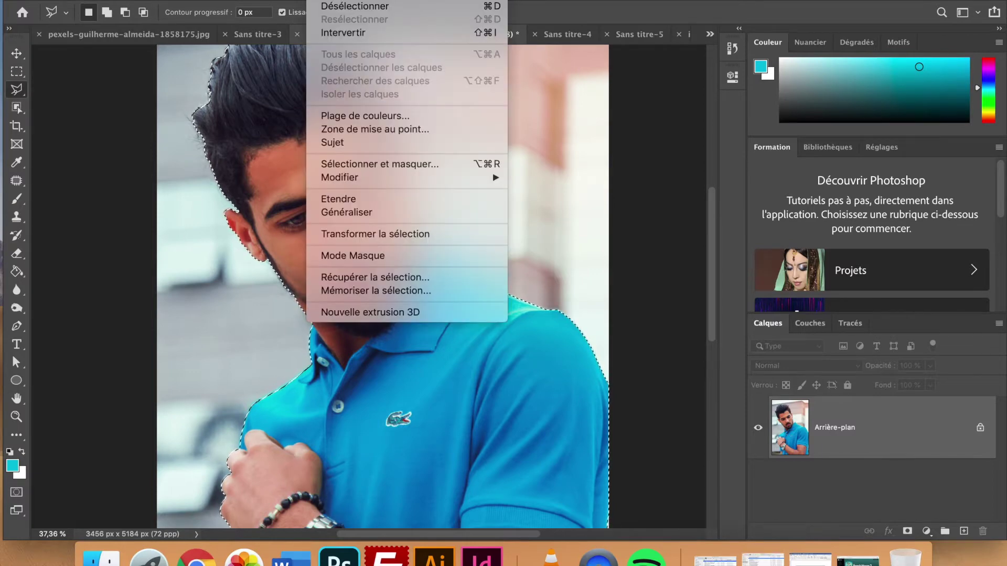
{"action": "left_click", "coordinate": [362, 165]}
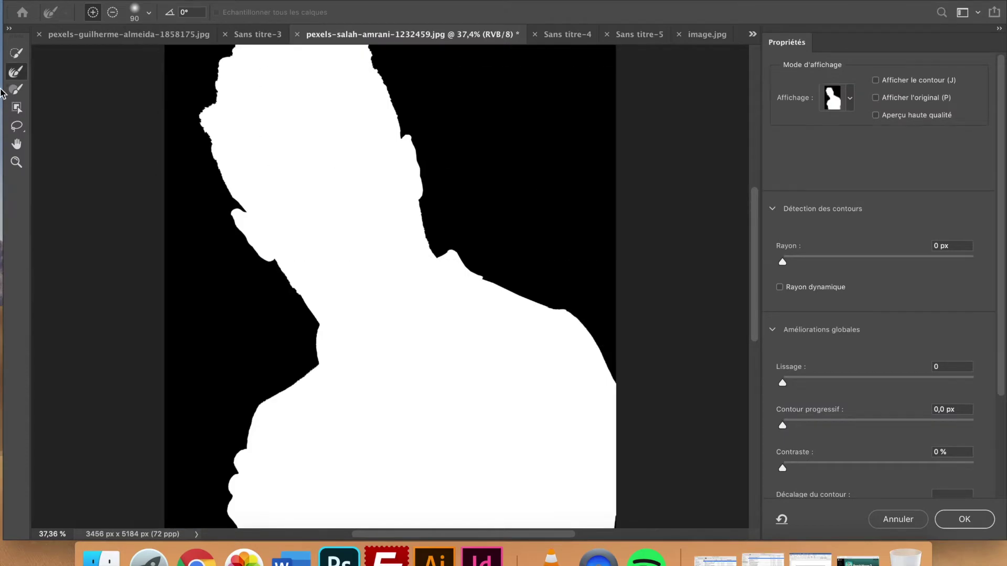
{"action": "left_click", "coordinate": [15, 54]}
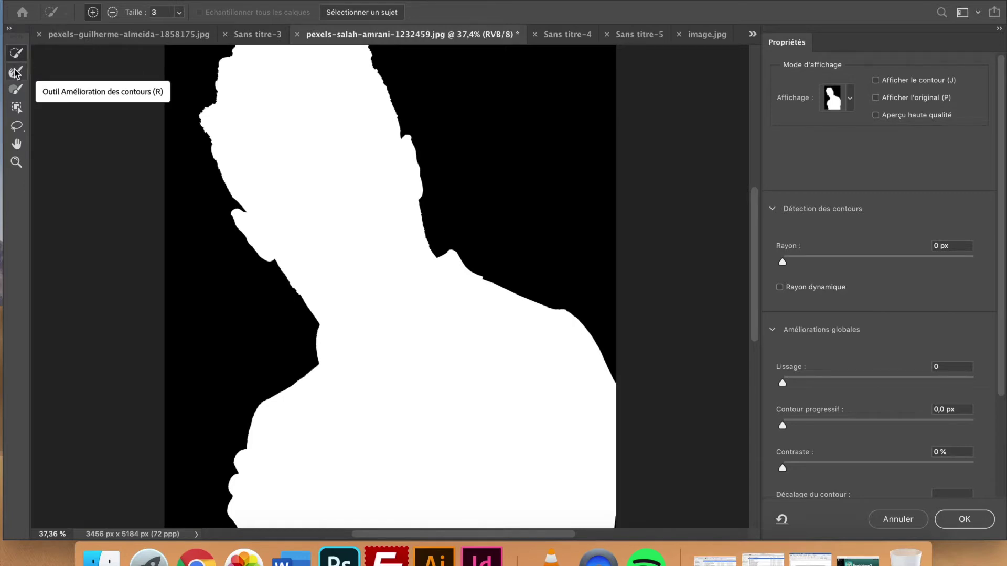
Step: Activate the Refine Edge Brush (Amélioration des contours), keeping the black and white (Noir et blanc) view mode
{"action": "left_click", "coordinate": [15, 73]}
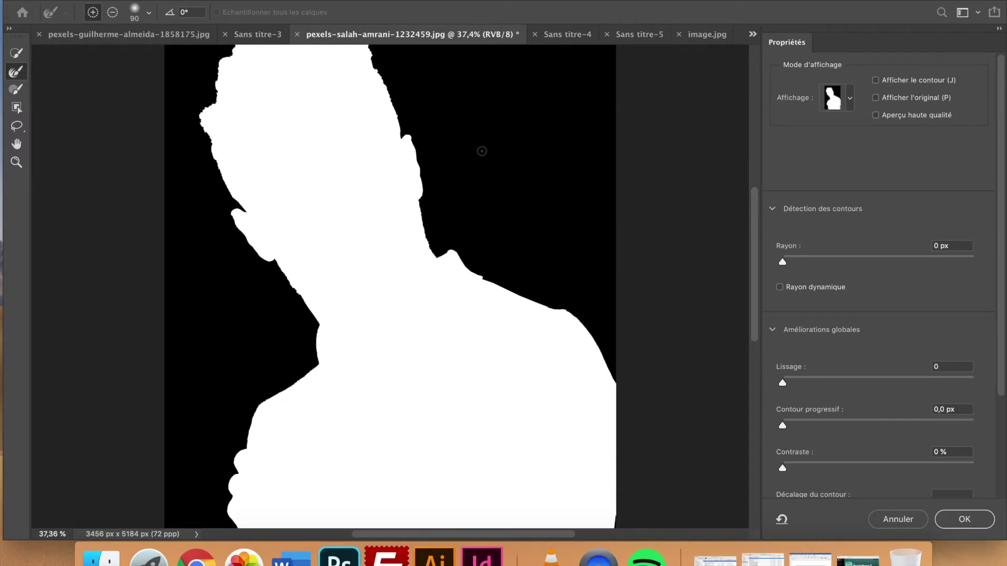
{"action": "left_click", "coordinate": [848, 105]}
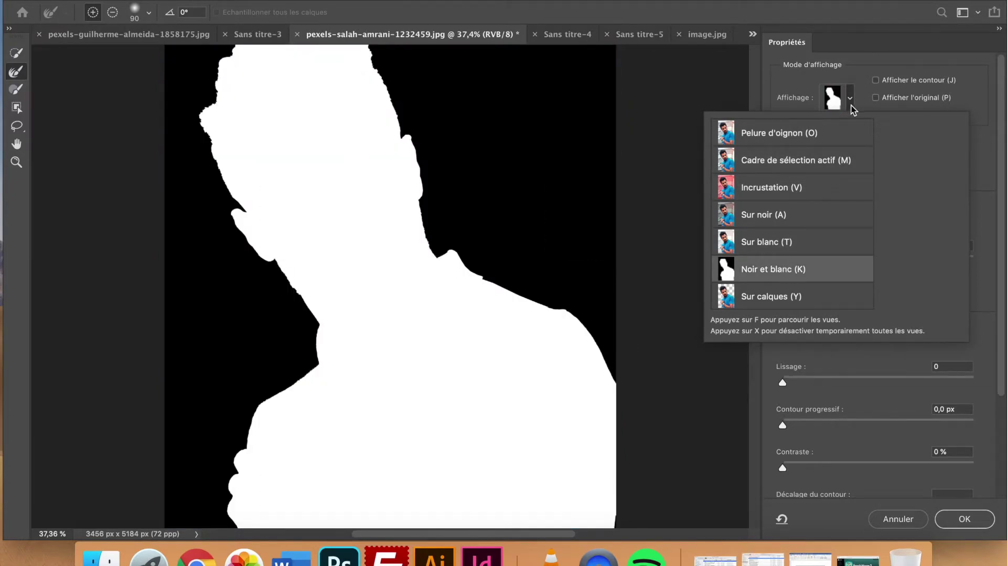
{"action": "left_click", "coordinate": [852, 110]}
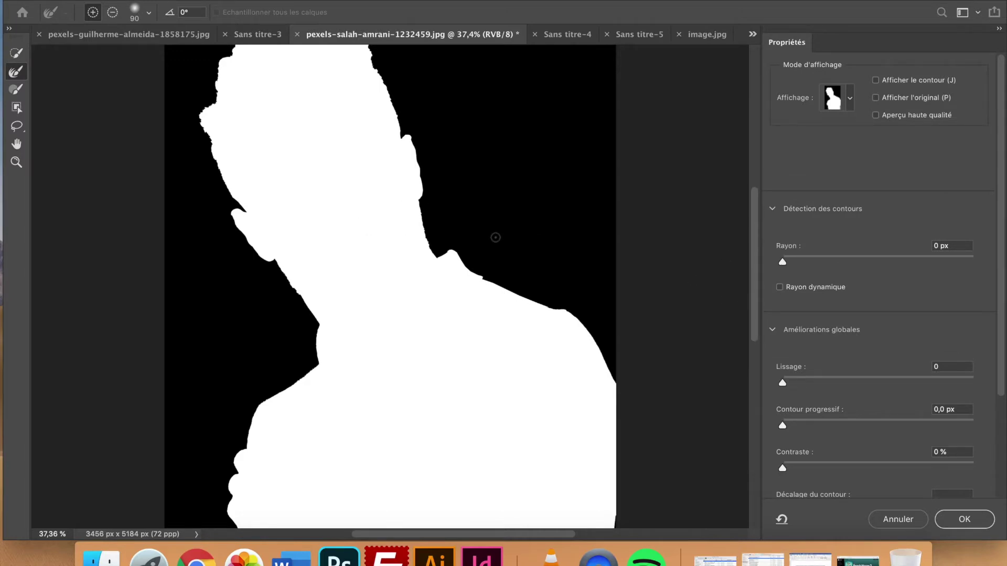
Step: Set the edge detection radius (Rayon) to 1 px and the smoothing (Lissage) to 37
{"action": "scroll", "coordinate": [496, 237], "scroll_direction": "up", "scroll_amount": 8}
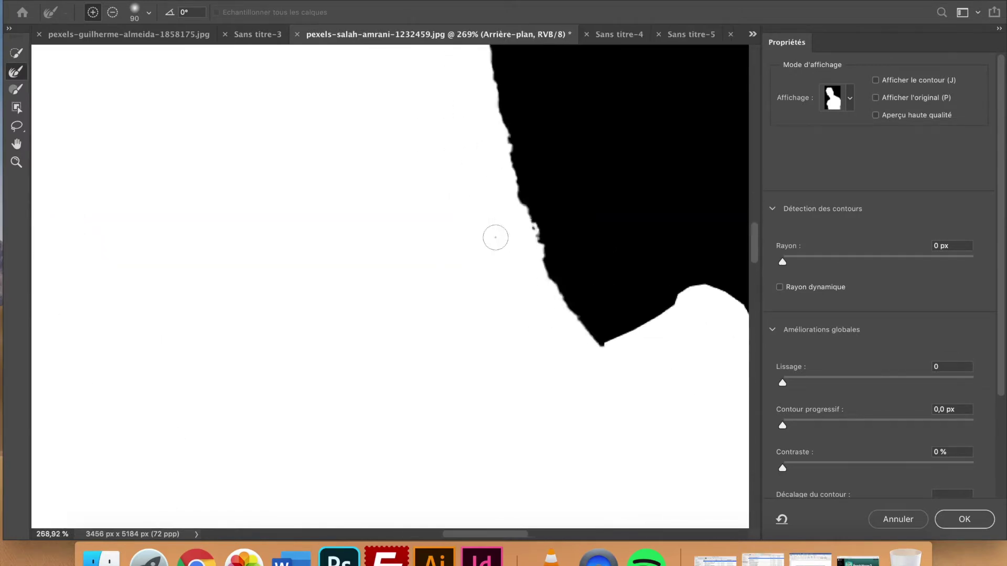
{"action": "scroll", "coordinate": [496, 238], "scroll_direction": "right", "scroll_amount": 2}
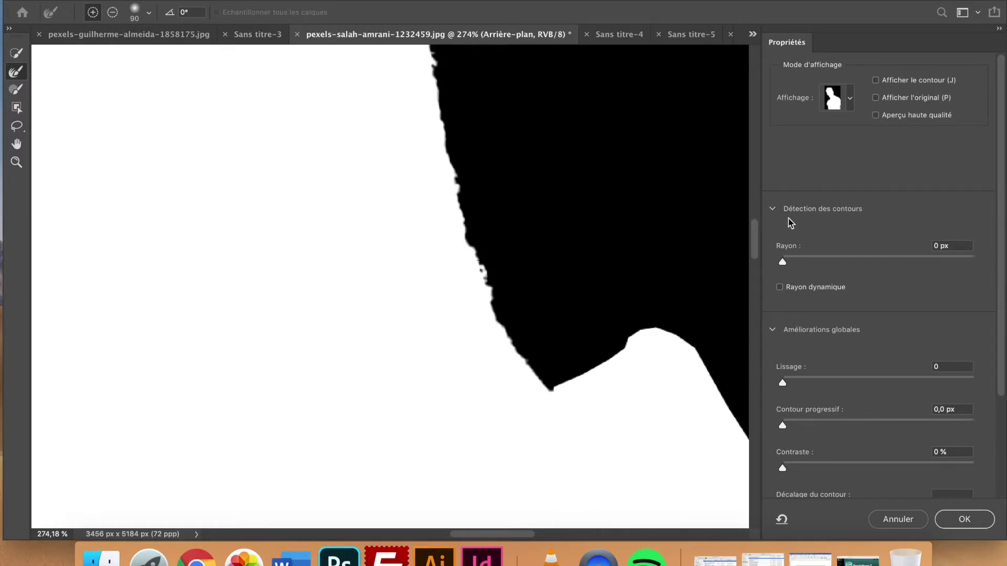
{"action": "left_click_drag", "start_coordinate": [784, 263], "coordinate": [800, 262]}
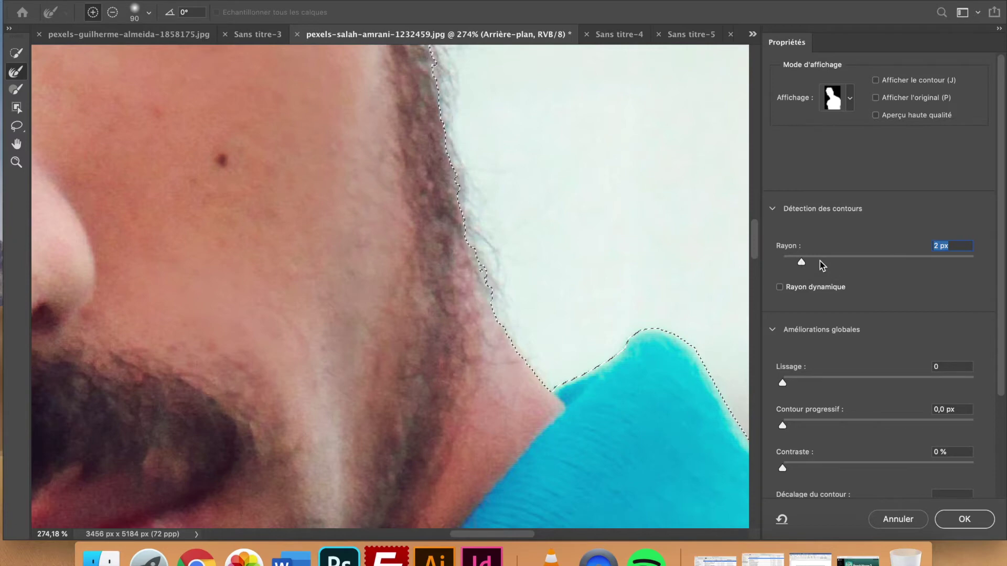
{"action": "left_click", "coordinate": [820, 260]}
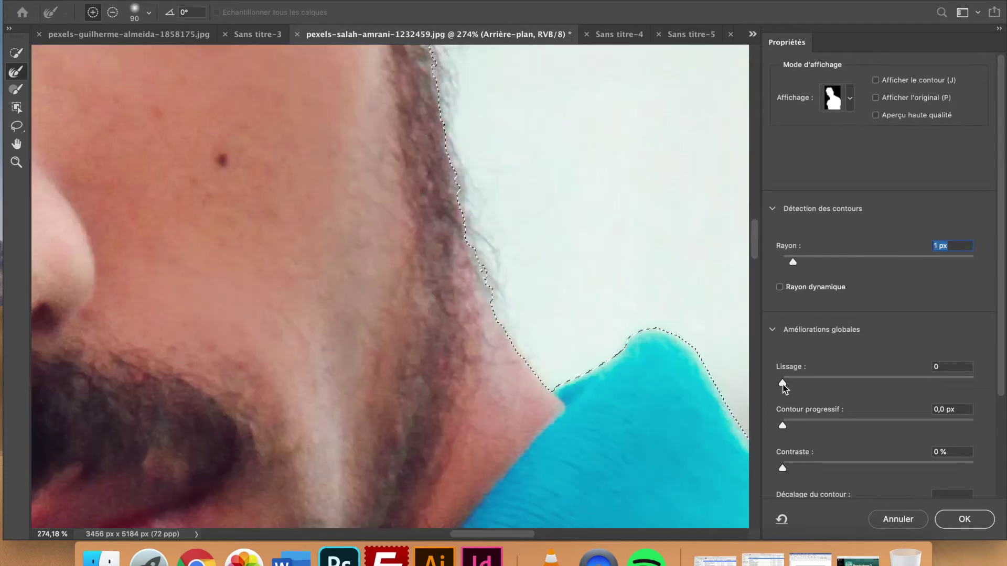
{"action": "left_click_drag", "start_coordinate": [782, 383], "coordinate": [853, 385]}
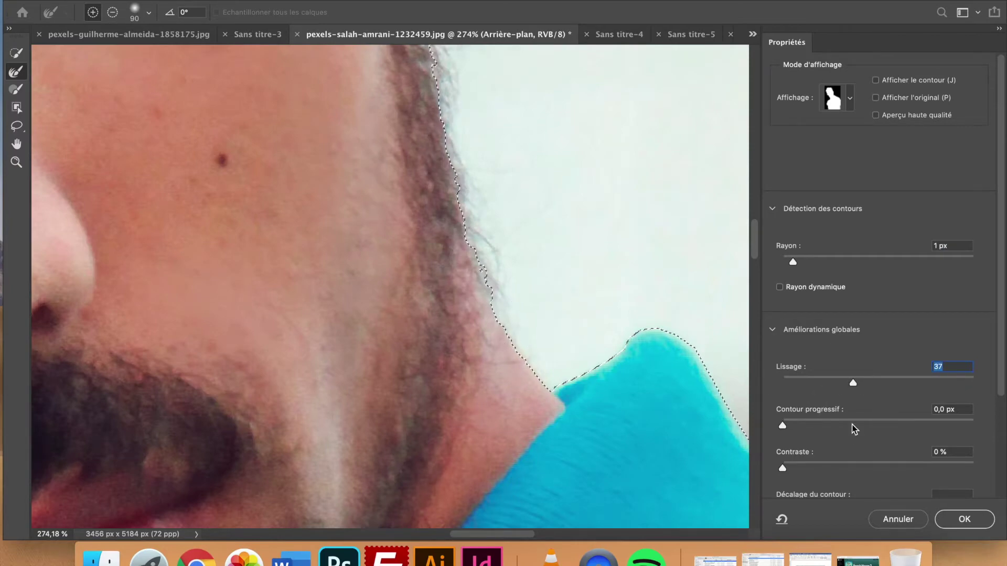
Step: Compare feather (Contour progressif) values of 3,1 px and 0 px at the jaw edge, set it to 2,2 px and apply the refinement
{"action": "scroll", "coordinate": [854, 429], "scroll_direction": "down", "scroll_amount": 3}
{"action": "scroll", "coordinate": [855, 429], "scroll_direction": "down", "scroll_amount": 1}
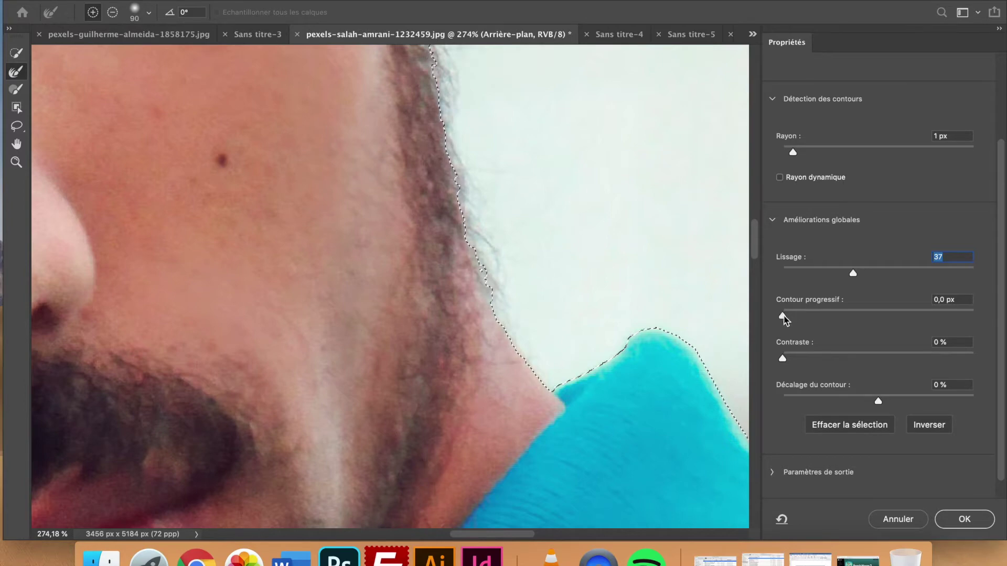
{"action": "left_click_drag", "start_coordinate": [783, 318], "coordinate": [814, 317]}
{"action": "key", "text": "b"}
{"action": "scroll", "coordinate": [517, 315], "scroll_direction": "up", "scroll_amount": 5}
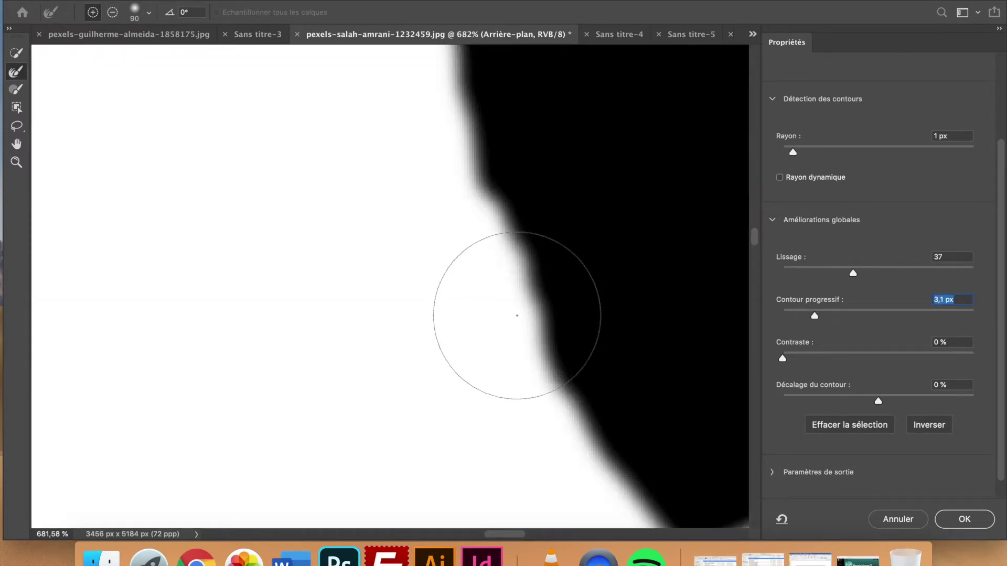
{"action": "key", "text": "super+plus"}
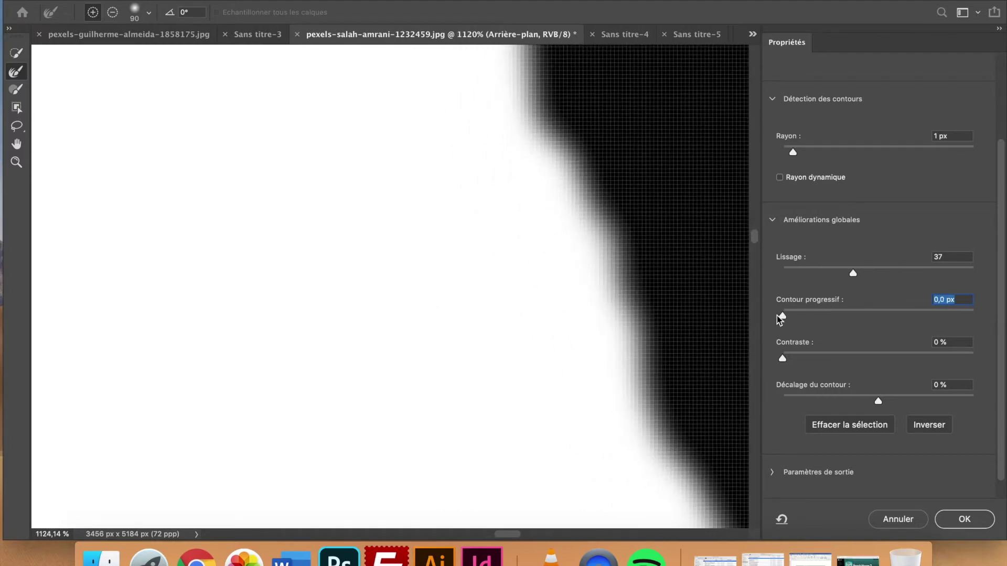
{"action": "key", "text": "m"}
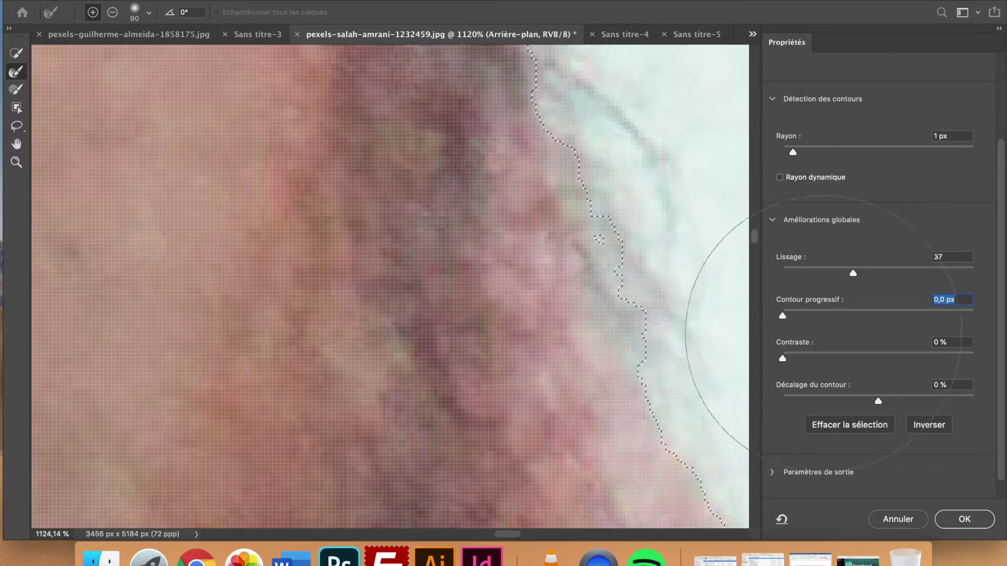
{"action": "key", "text": "k"}
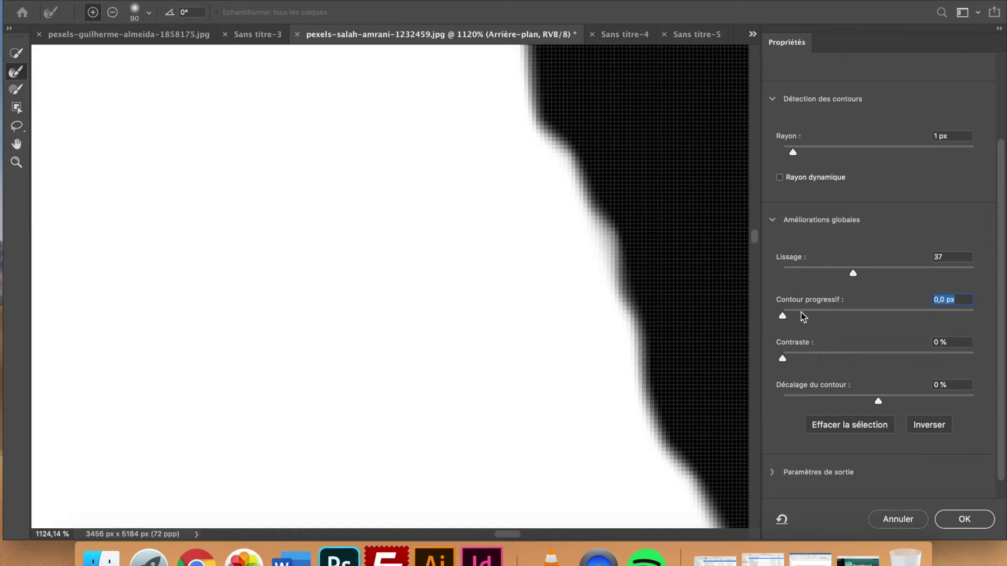
{"action": "left_click_drag", "start_coordinate": [801, 311], "coordinate": [805, 312]}
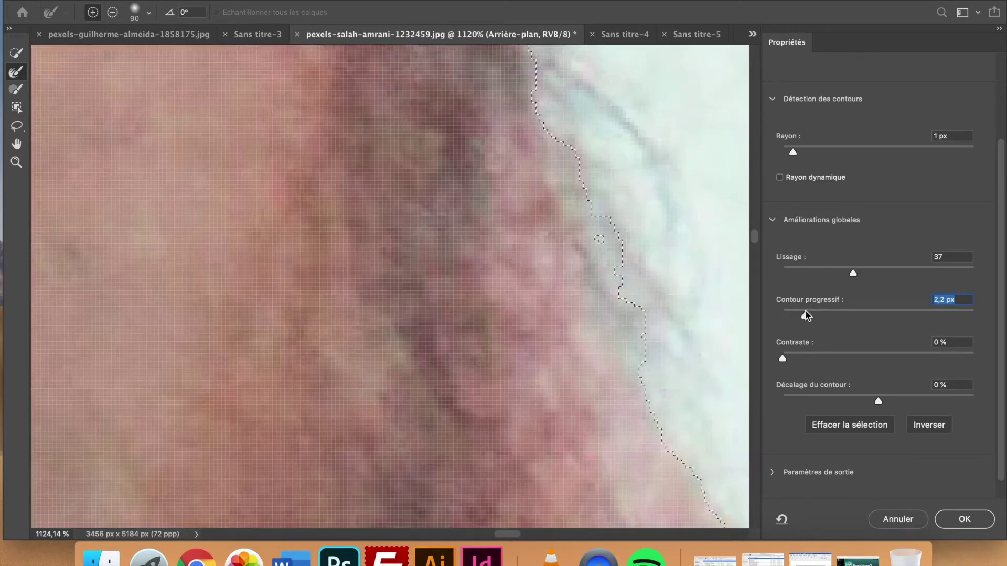
{"action": "left_click", "coordinate": [952, 519]}
Step: Examine the selection outline up close along the beard and jaw on the man's left side
{"action": "scroll", "coordinate": [659, 285], "scroll_direction": "down", "scroll_amount": 6}
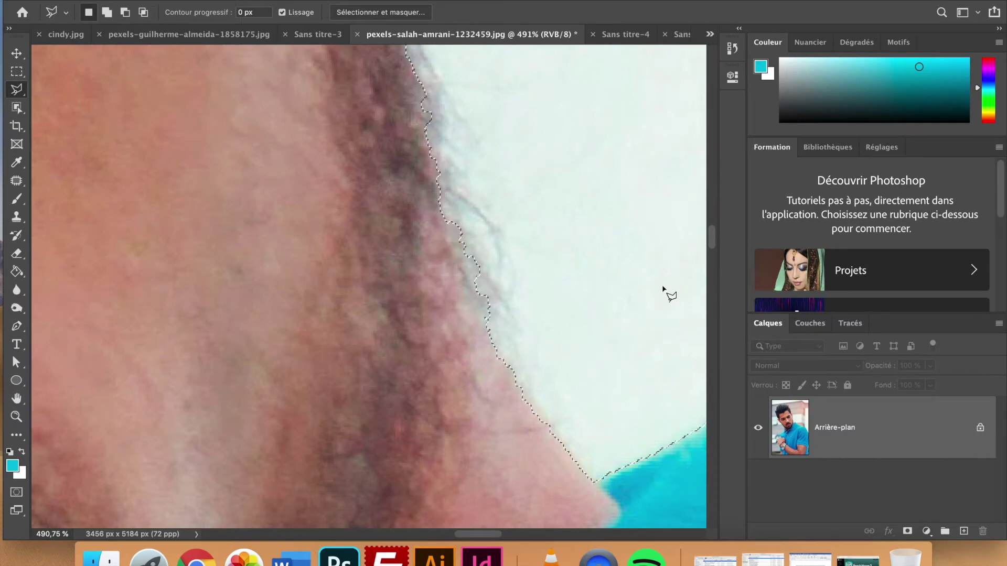
{"action": "scroll", "coordinate": [439, 269], "scroll_direction": "down", "scroll_amount": 5}
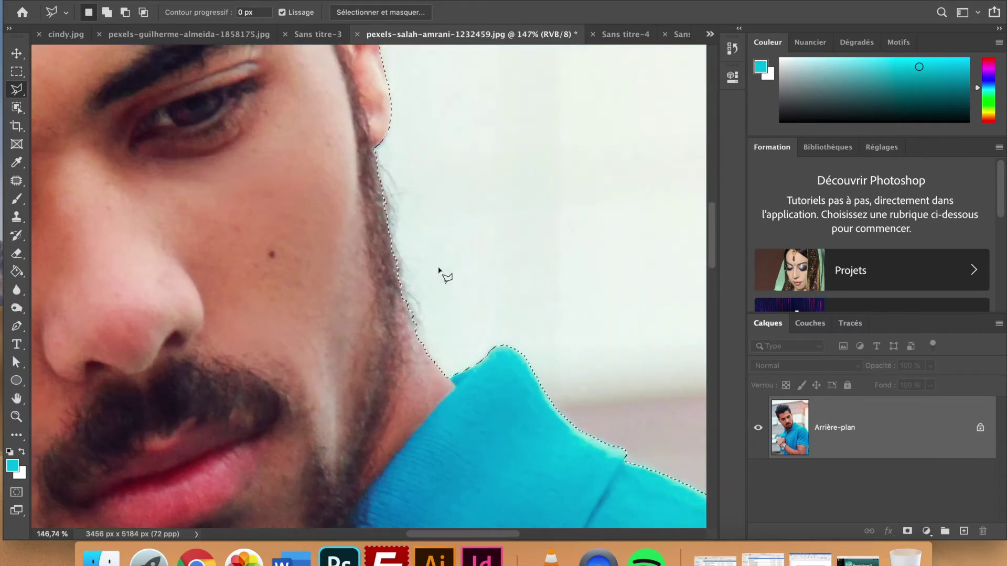
{"action": "key", "text": "v"}
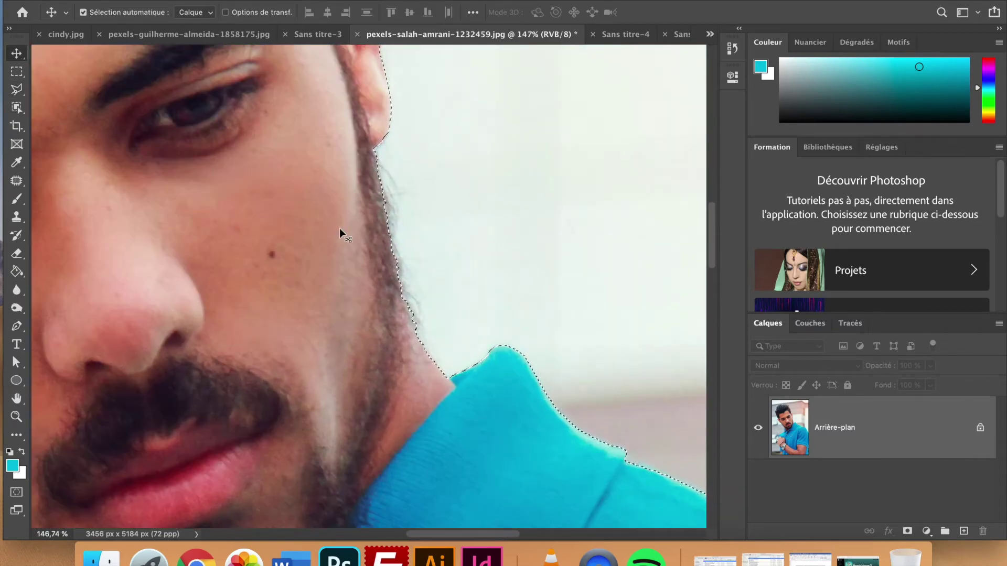
{"action": "scroll", "coordinate": [339, 228], "scroll_direction": "up", "scroll_amount": 10}
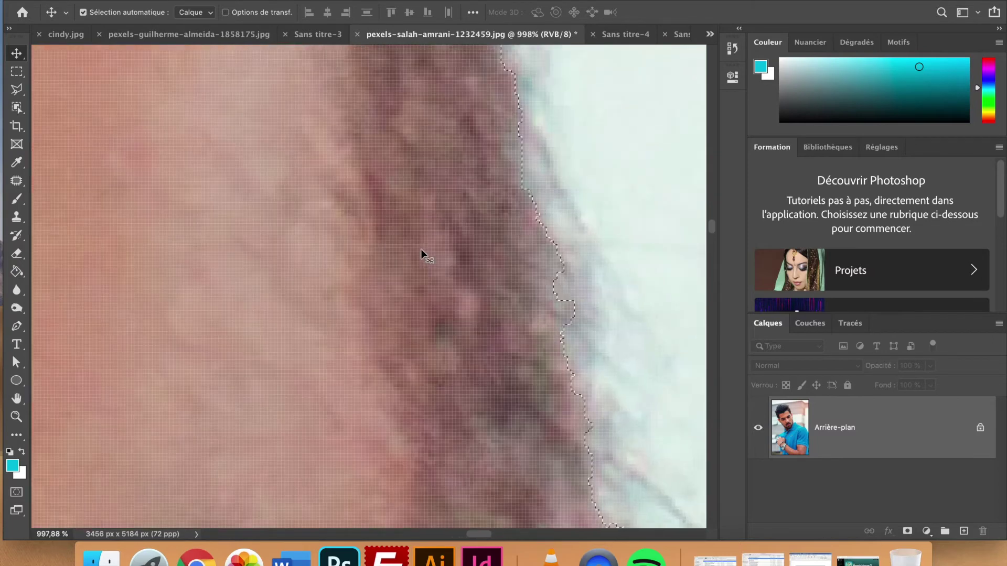
{"action": "scroll", "coordinate": [420, 249], "scroll_direction": "right", "scroll_amount": 3}
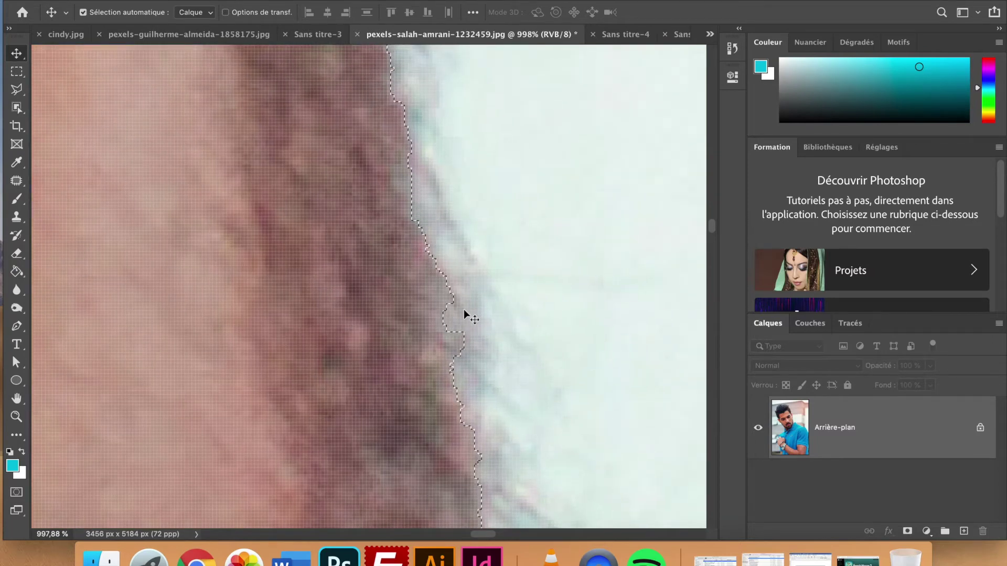
{"action": "scroll", "coordinate": [463, 309], "scroll_direction": "down", "scroll_amount": 7}
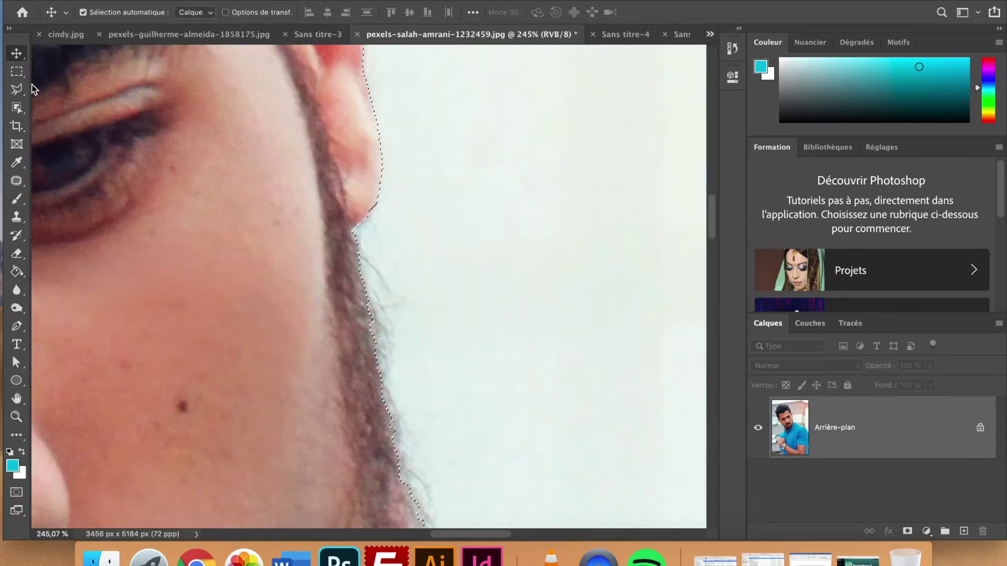
Step: Reopen the selection in Select and Mask and set the Refine Edge Brush to 41 px with 9 % spacing
{"action": "key", "text": "w"}
{"action": "left_click", "coordinate": [379, 12]}
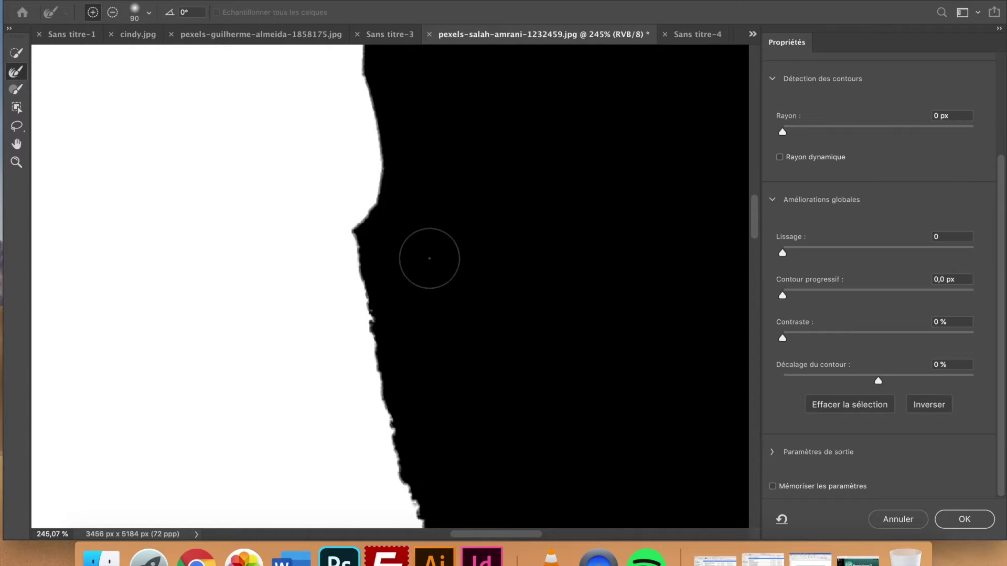
{"action": "left_click", "coordinate": [149, 13]}
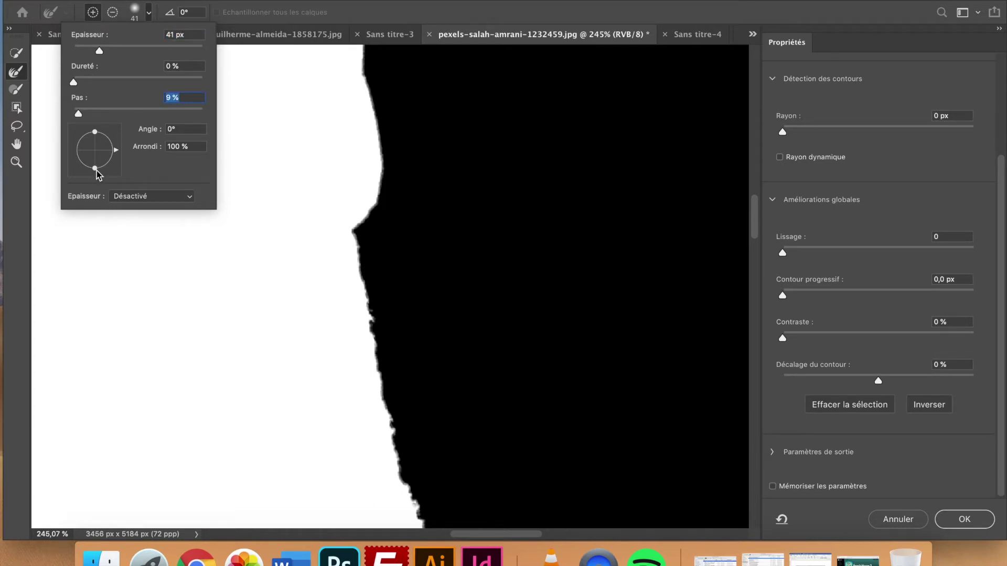
Step: Paint with the Refine Edge Brush along the hair outline on the man's left side, from the top of the head down to the ear
{"action": "scroll", "coordinate": [359, 244], "scroll_direction": "up", "scroll_amount": 5}
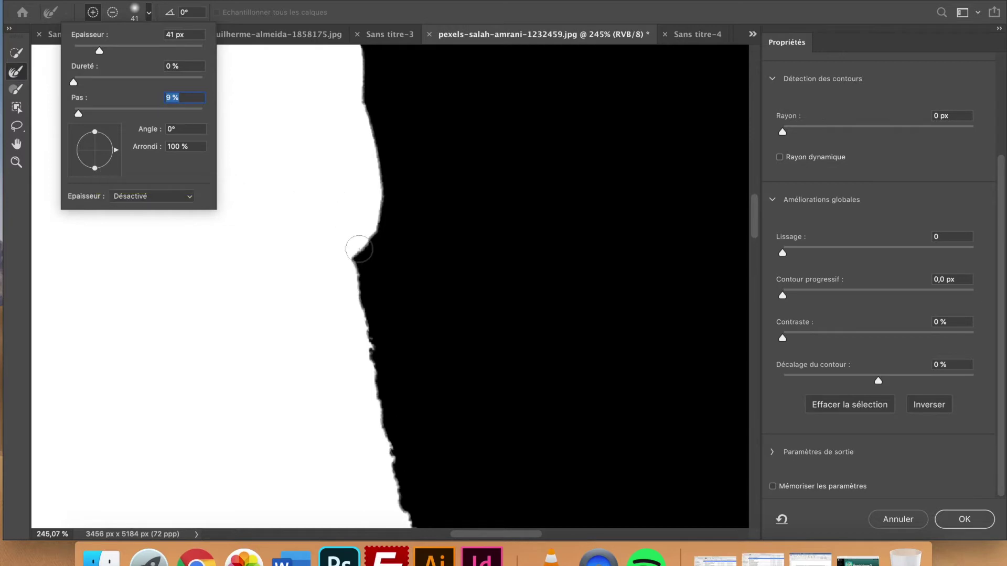
{"action": "scroll", "coordinate": [360, 246], "scroll_direction": "left", "scroll_amount": 5}
{"action": "scroll", "coordinate": [360, 249], "scroll_direction": "up", "scroll_amount": 3}
{"action": "scroll", "coordinate": [359, 249], "scroll_direction": "left", "scroll_amount": 1}
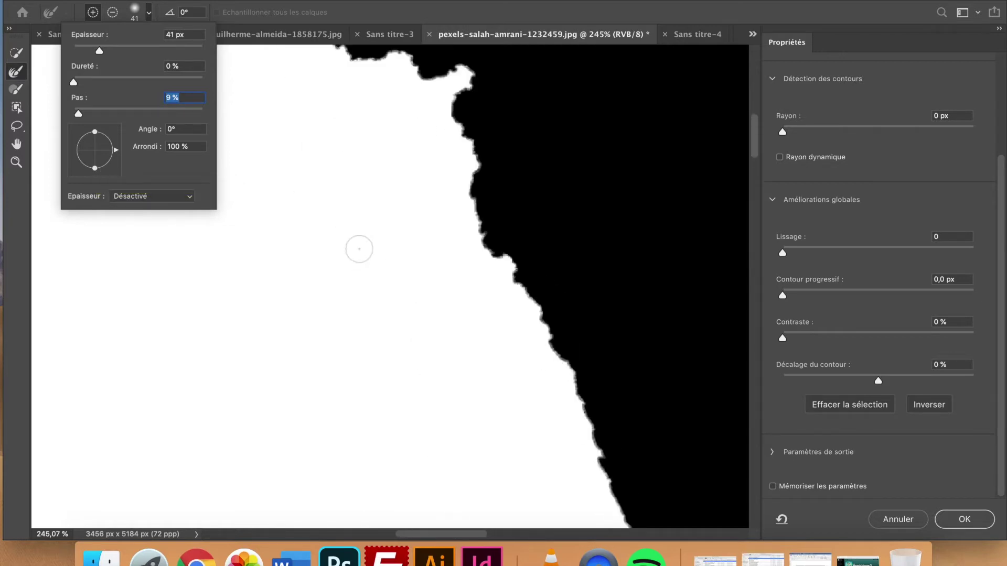
{"action": "mouse_move", "coordinate": [396, 60]}
{"action": "left_mouse_down"}
{"action": "mouse_move", "coordinate": [476, 75]}
{"action": "mouse_move", "coordinate": [454, 98]}
{"action": "mouse_move", "coordinate": [510, 266]}
{"action": "left_mouse_up"}
{"action": "scroll", "coordinate": [511, 265], "scroll_direction": "down", "scroll_amount": 2}
{"action": "scroll", "coordinate": [511, 266], "scroll_direction": "right", "scroll_amount": 1}
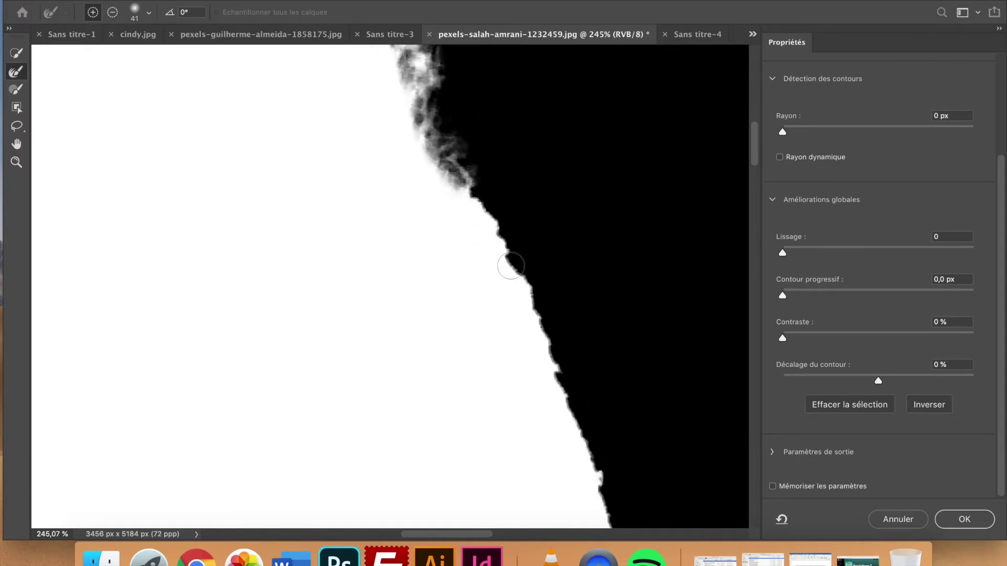
{"action": "left_click_drag", "start_coordinate": [482, 206], "coordinate": [570, 391]}
{"action": "scroll", "coordinate": [569, 389], "scroll_direction": "down", "scroll_amount": 2}
{"action": "scroll", "coordinate": [569, 389], "scroll_direction": "right", "scroll_amount": 1}
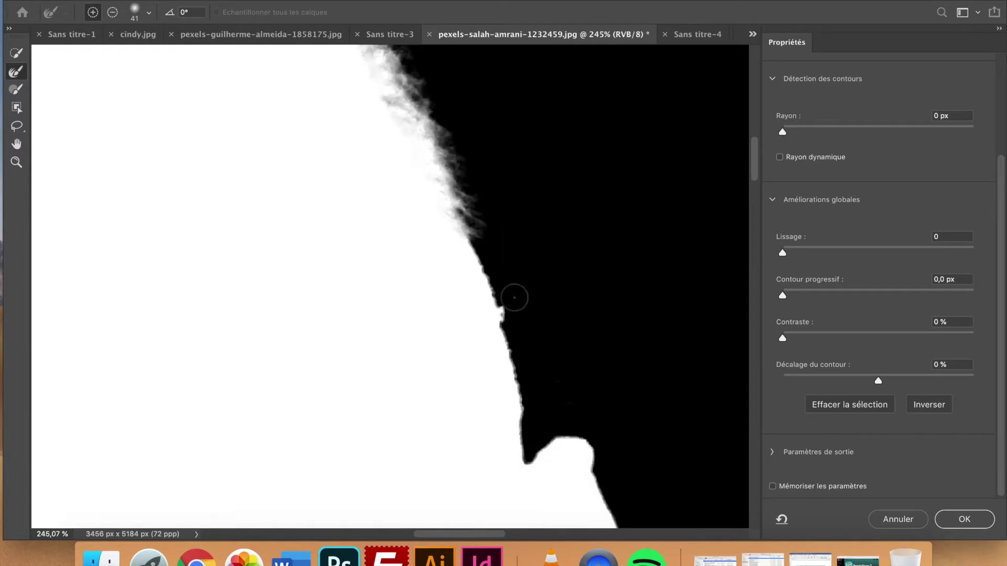
{"action": "mouse_move", "coordinate": [477, 249]}
{"action": "left_mouse_down"}
{"action": "mouse_move", "coordinate": [511, 364]}
{"action": "mouse_move", "coordinate": [524, 440]}
{"action": "left_mouse_up"}
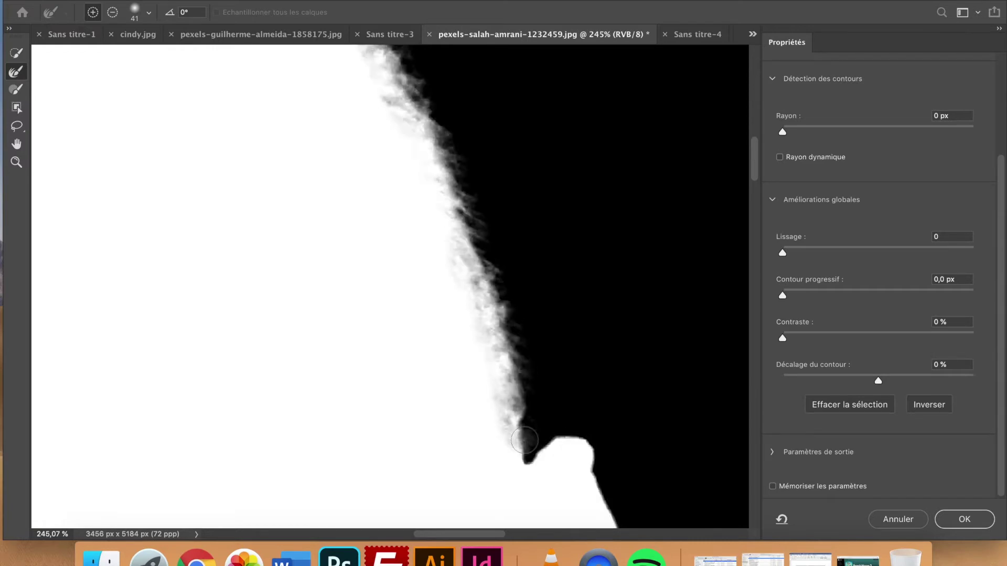
Step: Paint with the Refine Edge Brush along the beard edge from below the left earlobe down towards the shirt collar
{"action": "scroll", "coordinate": [524, 440], "scroll_direction": "down", "scroll_amount": 2}
{"action": "scroll", "coordinate": [525, 441], "scroll_direction": "right", "scroll_amount": 1}
{"action": "scroll", "coordinate": [525, 441], "scroll_direction": "down", "scroll_amount": 2}
{"action": "scroll", "coordinate": [524, 441], "scroll_direction": "right", "scroll_amount": 1}
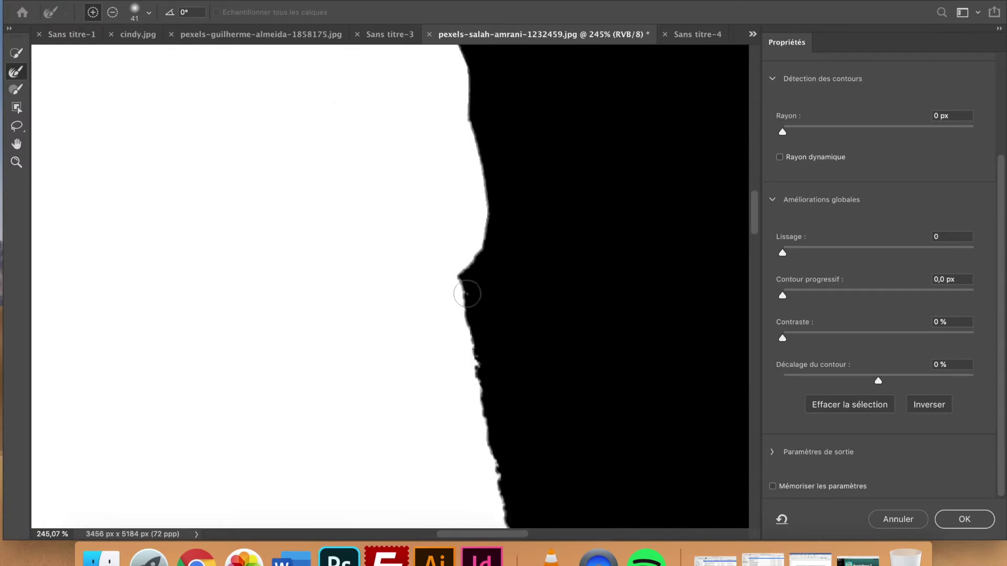
{"action": "mouse_move", "coordinate": [466, 293]}
{"action": "left_mouse_down"}
{"action": "mouse_move", "coordinate": [465, 370]}
{"action": "mouse_move", "coordinate": [497, 465]}
{"action": "left_mouse_up"}
{"action": "scroll", "coordinate": [516, 433], "scroll_direction": "down", "scroll_amount": 3}
{"action": "scroll", "coordinate": [517, 433], "scroll_direction": "right", "scroll_amount": 1}
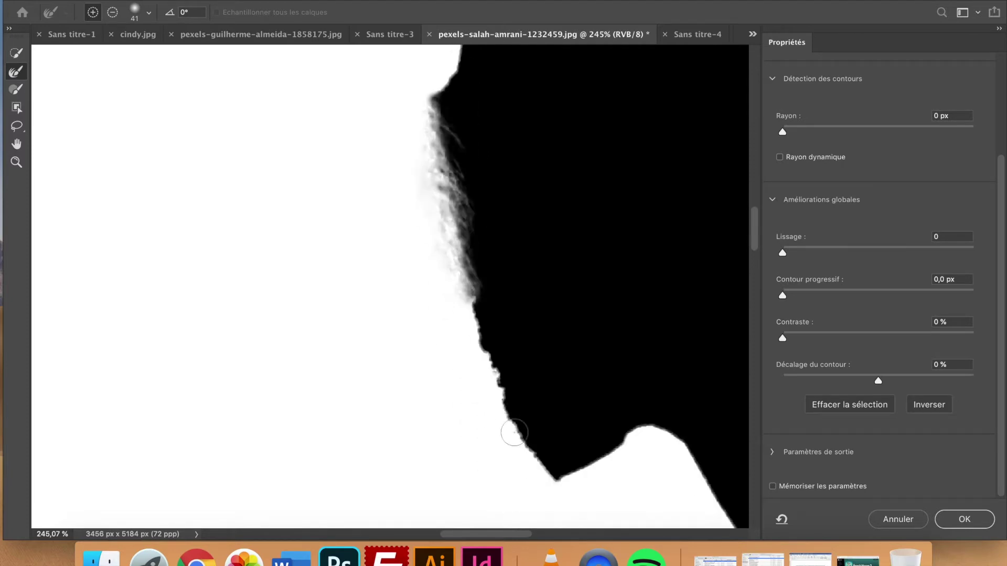
{"action": "mouse_move", "coordinate": [476, 302]}
{"action": "left_mouse_down"}
{"action": "mouse_move", "coordinate": [474, 330]}
{"action": "mouse_move", "coordinate": [508, 400]}
{"action": "mouse_move", "coordinate": [538, 421]}
{"action": "left_mouse_up"}
Step: Refine the hair and face edges on the man's right side and apply the refinement to isolate him from the background
{"action": "scroll", "coordinate": [537, 421], "scroll_direction": "up", "scroll_amount": 5}
{"action": "scroll", "coordinate": [537, 421], "scroll_direction": "left", "scroll_amount": 3}
{"action": "scroll", "coordinate": [537, 420], "scroll_direction": "up", "scroll_amount": 5}
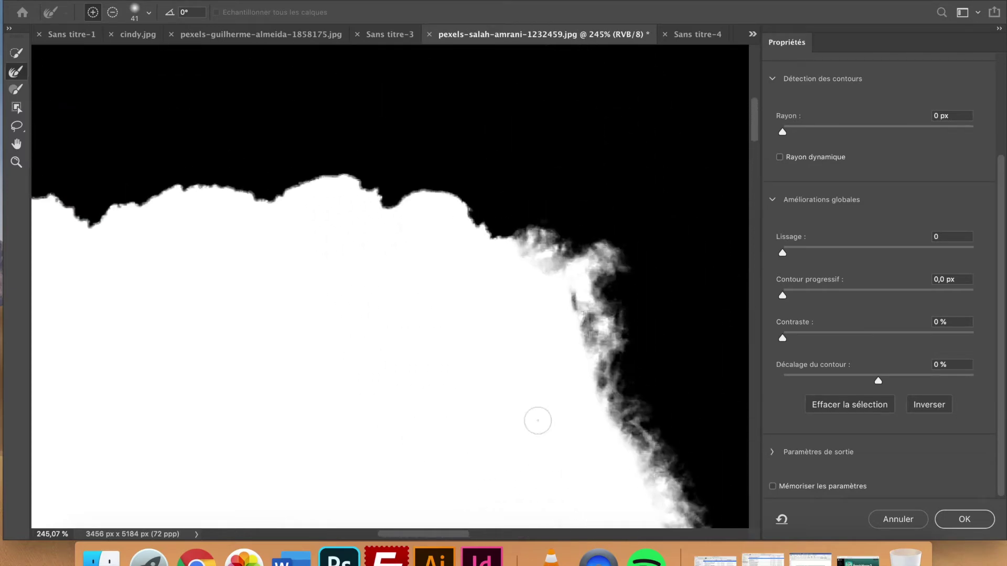
{"action": "scroll", "coordinate": [148, 337], "scroll_direction": "left", "scroll_amount": 4}
{"action": "scroll", "coordinate": [245, 166], "scroll_direction": "down", "scroll_amount": 3}
{"action": "scroll", "coordinate": [245, 166], "scroll_direction": "up", "scroll_amount": 3}
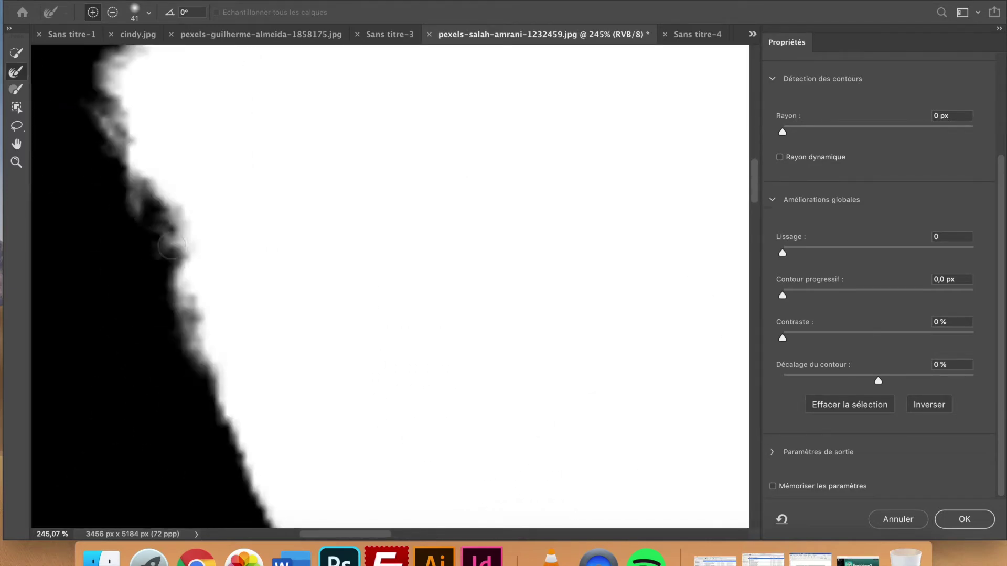
{"action": "key", "text": "Return"}
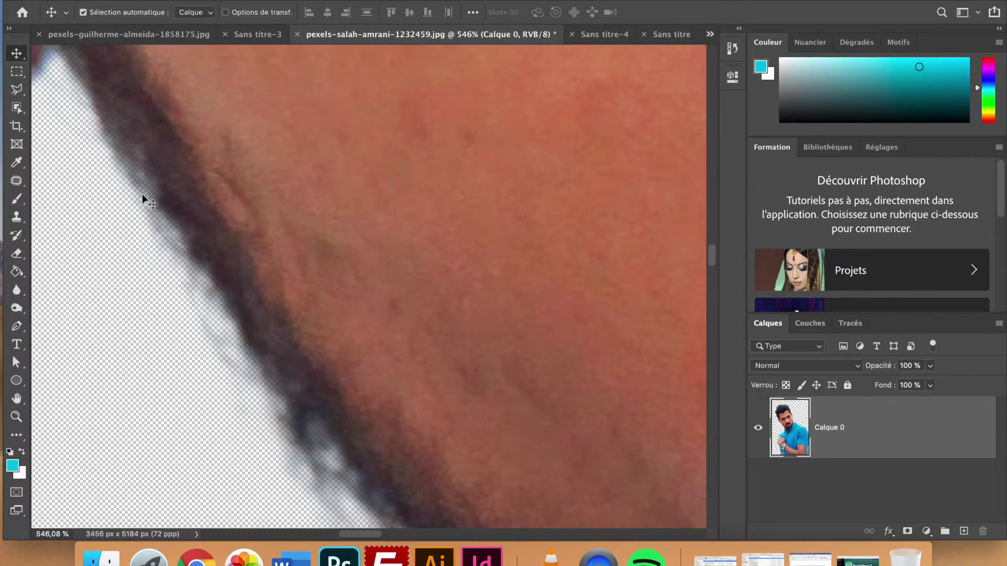
Step: Examine the cut-out edges of the beard, ear and hair on the man's right side against the transparent background
{"action": "scroll", "coordinate": [252, 326], "scroll_direction": "down", "scroll_amount": 2}
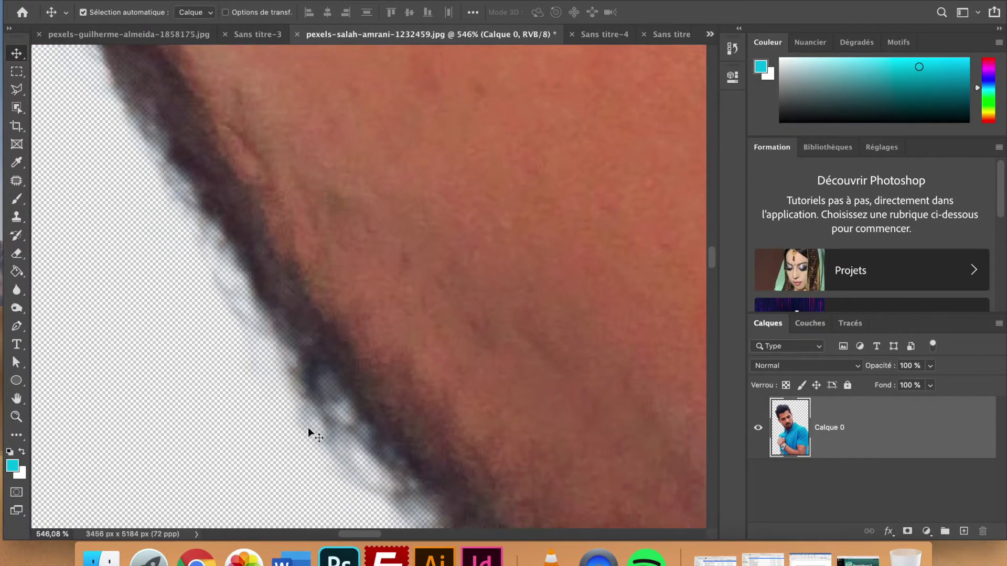
{"action": "scroll", "coordinate": [215, 225], "scroll_direction": "up", "scroll_amount": 10}
{"action": "scroll", "coordinate": [215, 224], "scroll_direction": "left", "scroll_amount": 5}
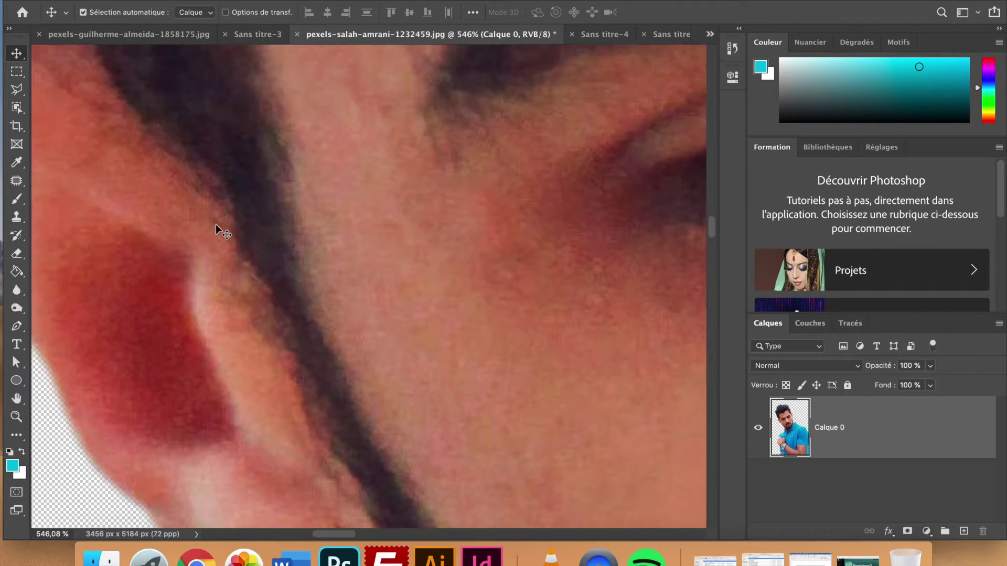
{"action": "scroll", "coordinate": [216, 224], "scroll_direction": "up", "scroll_amount": 8}
{"action": "scroll", "coordinate": [216, 225], "scroll_direction": "left", "scroll_amount": 2}
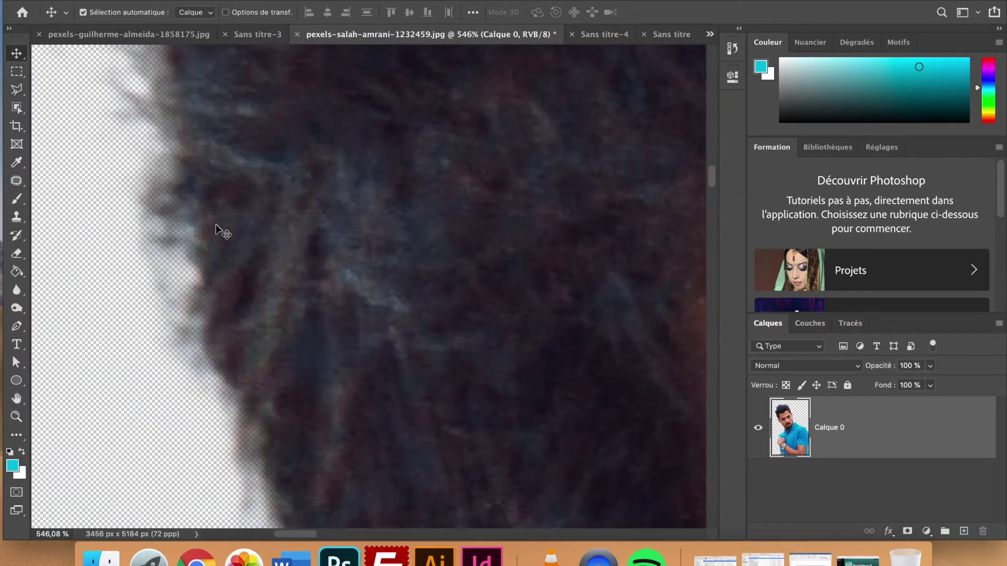
Step: Check the remaining hair edges, and undo the background deletion to restore the photo with its background selection
{"action": "scroll", "coordinate": [216, 225], "scroll_direction": "up", "scroll_amount": 4}
{"action": "scroll", "coordinate": [216, 225], "scroll_direction": "left", "scroll_amount": 1}
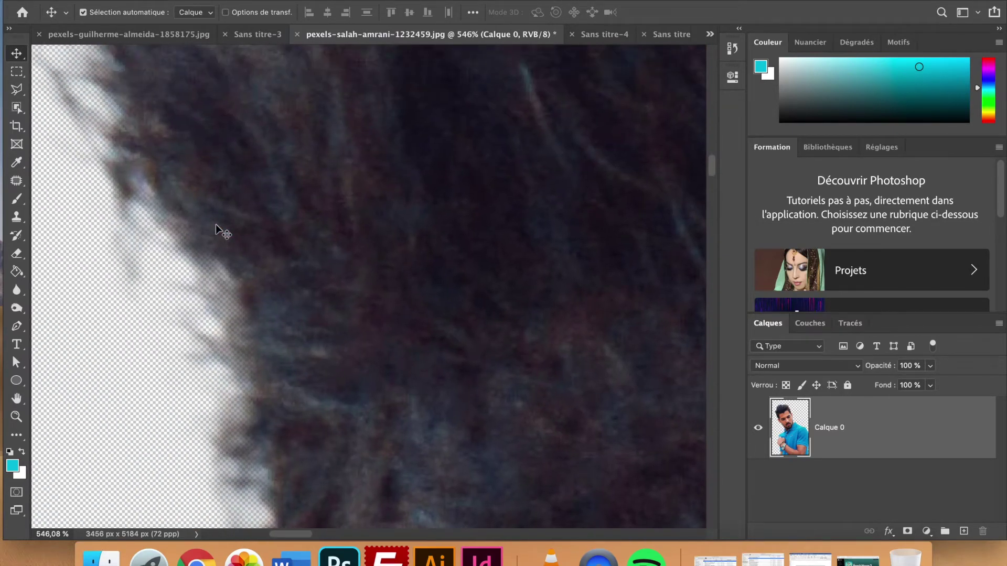
{"action": "scroll", "coordinate": [215, 224], "scroll_direction": "down", "scroll_amount": 12}
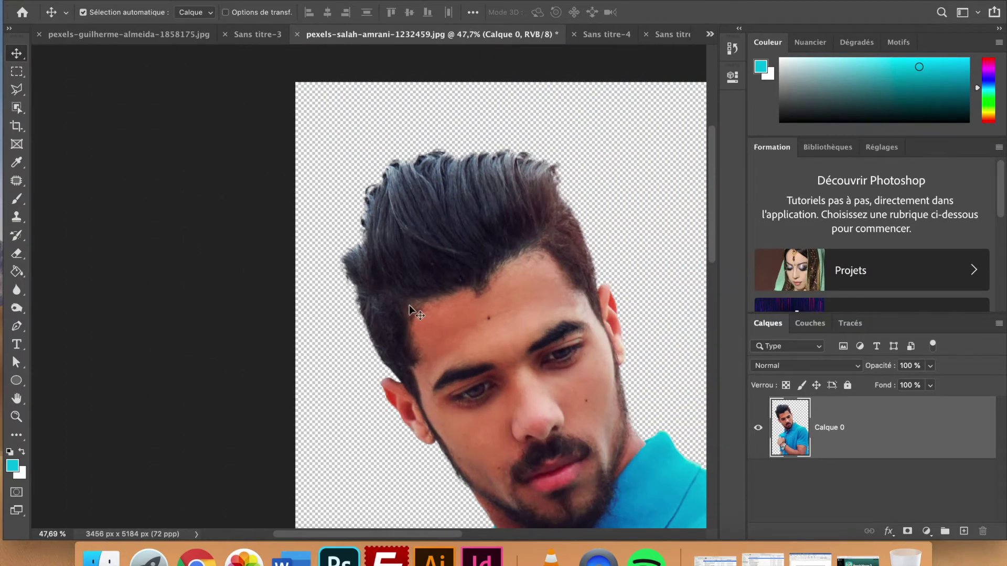
{"action": "scroll", "coordinate": [409, 305], "scroll_direction": "down", "scroll_amount": 4}
{"action": "key", "text": "super+z"}
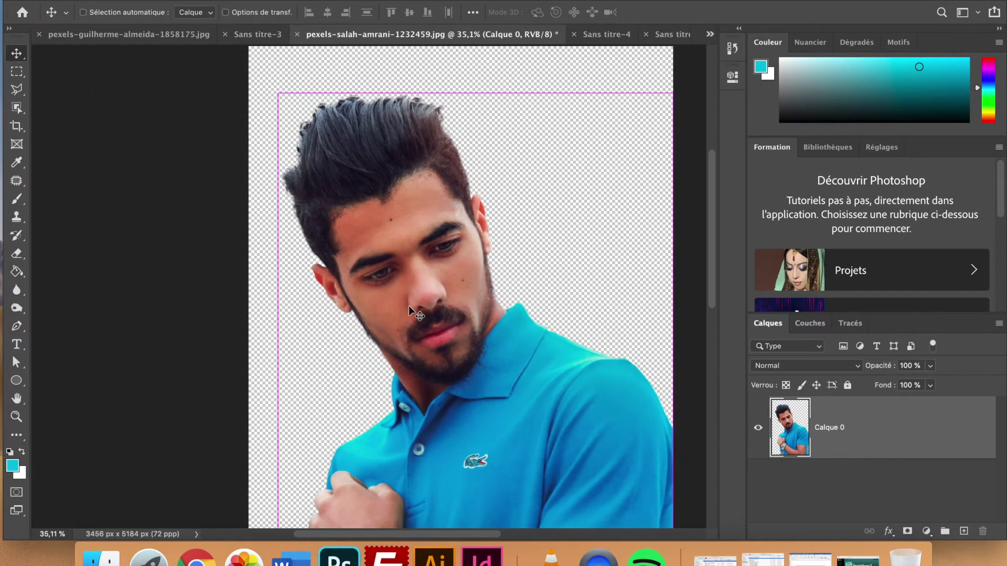
{"action": "key", "text": "super+z"}
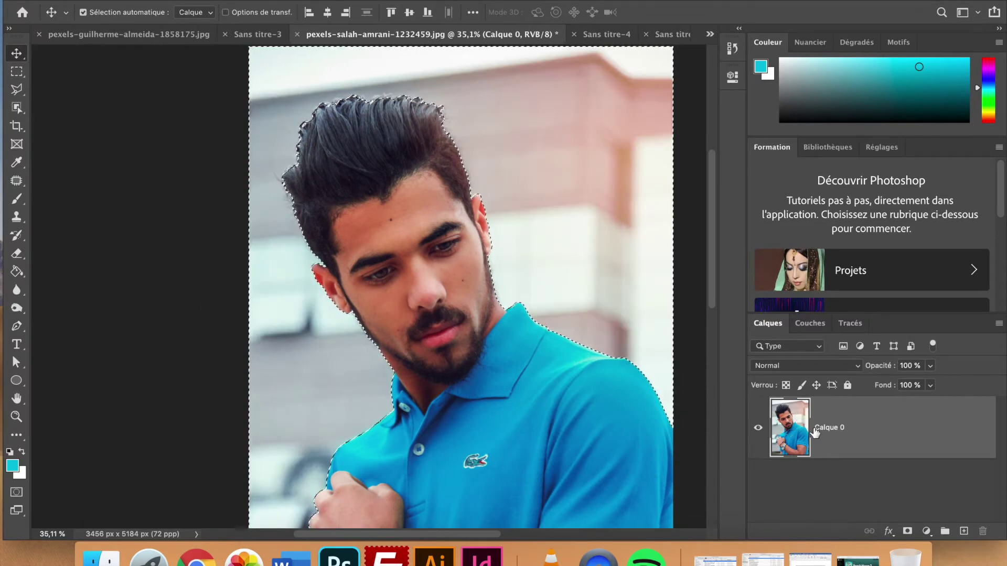
Step: Add a layer mask to Calque 0 from the background selection and invert it to show only the man
{"action": "left_click", "coordinate": [907, 532]}
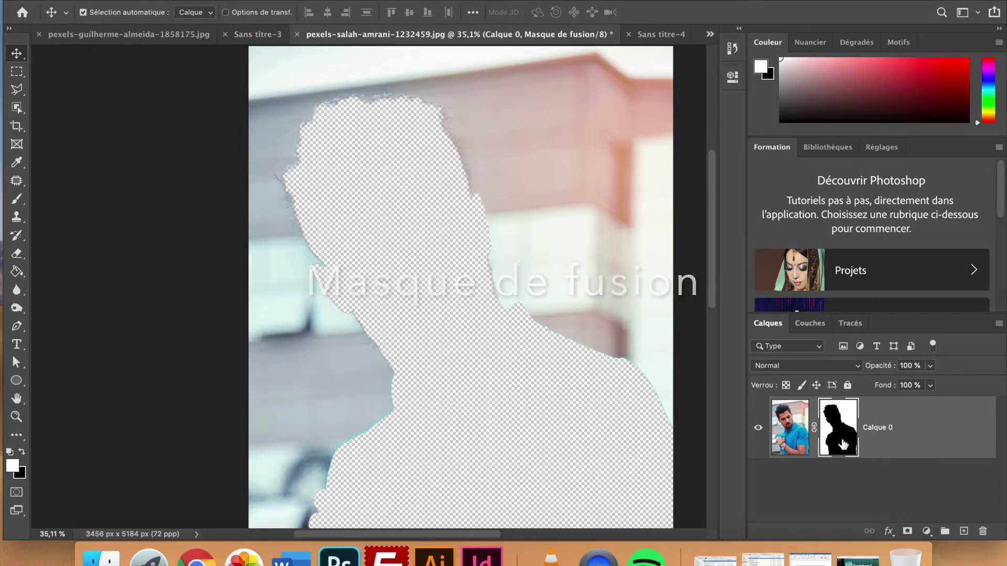
{"action": "key", "text": "super+i"}
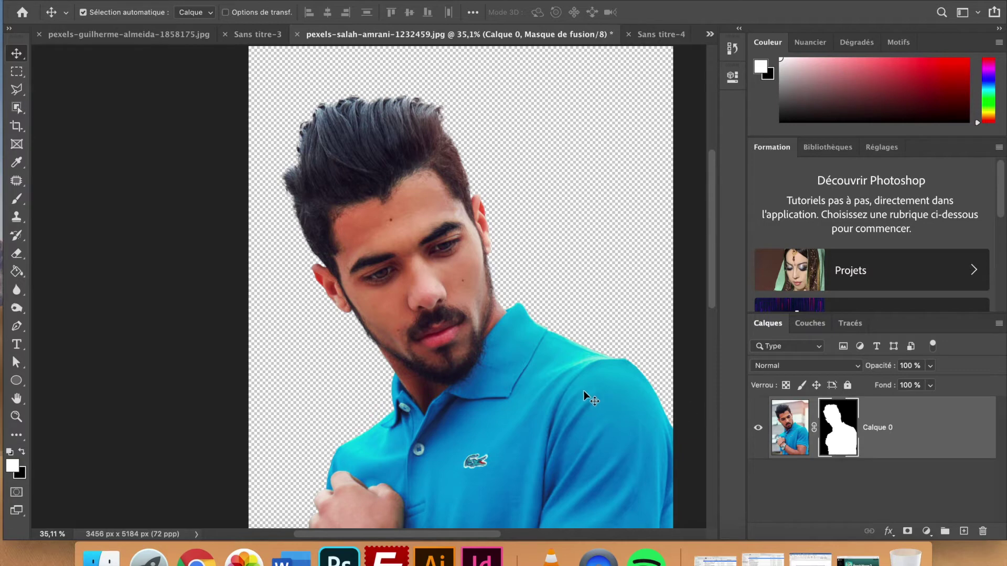
{"action": "scroll", "coordinate": [583, 393], "scroll_direction": "down", "scroll_amount": 10}
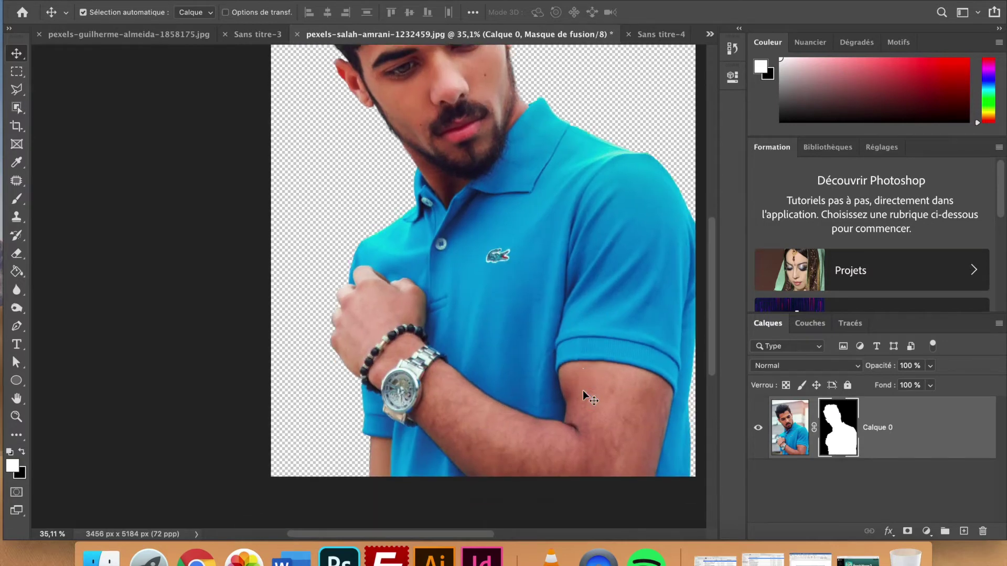
{"action": "left_click_drag", "start_coordinate": [584, 390], "coordinate": [426, 346]}
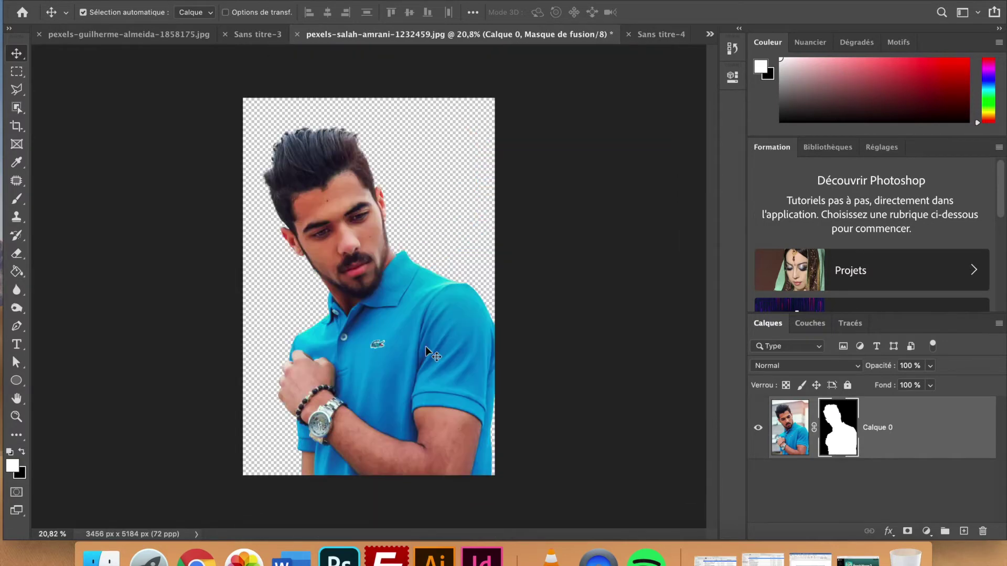
Step: Try a Lens Blur with a radius of 76 on the selected background of the unmasked photo
{"action": "scroll", "coordinate": [426, 346], "scroll_direction": "down", "scroll_amount": 10}
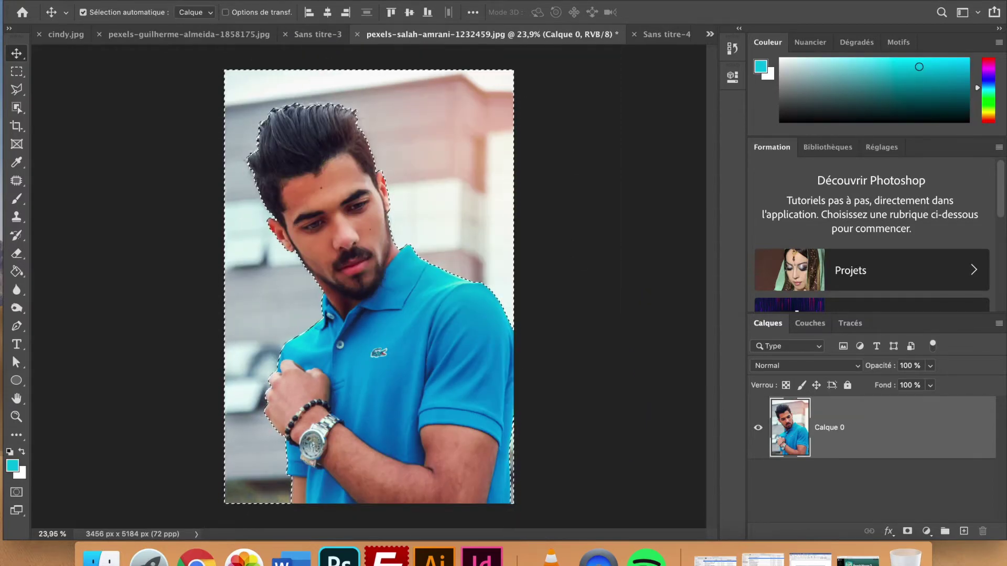
{"action": "left_click", "coordinate": [404, 1]}
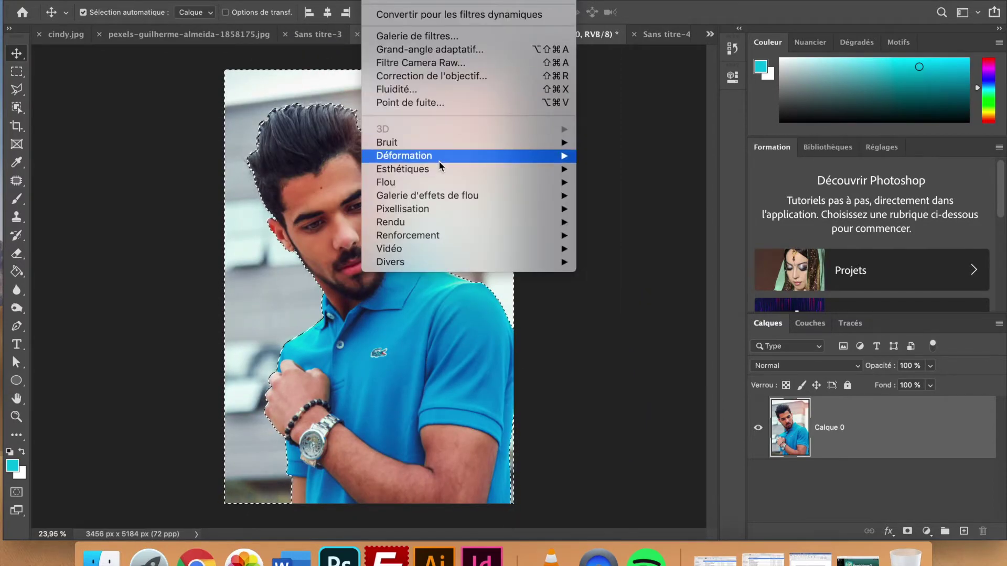
{"action": "mouse_move", "coordinate": [437, 184]}
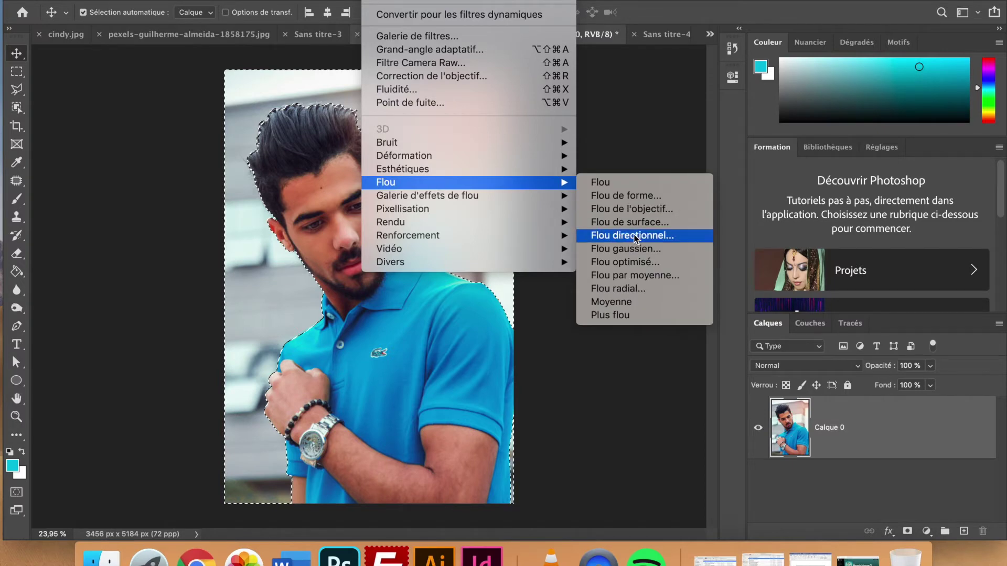
{"action": "left_click", "coordinate": [645, 210]}
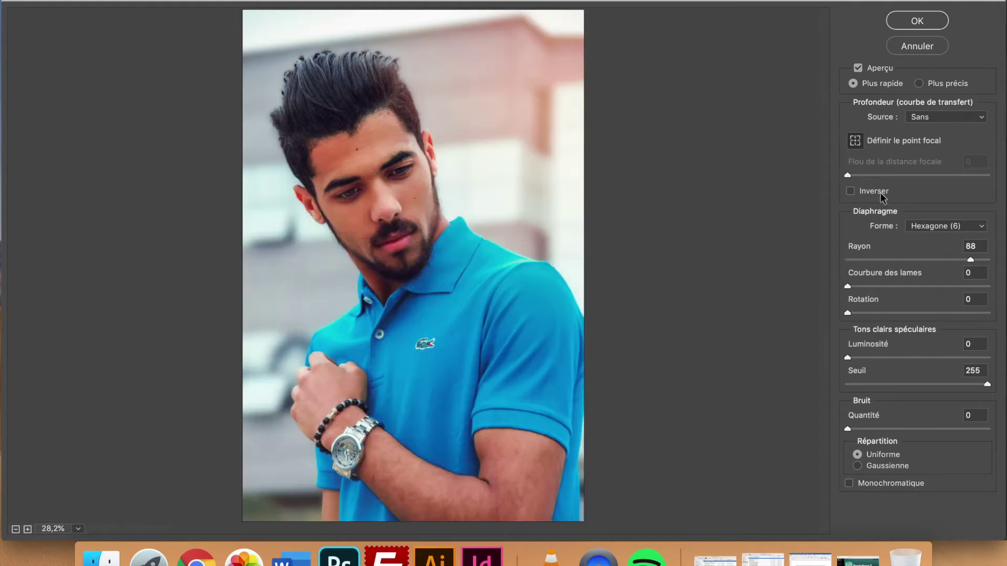
{"action": "mouse_move", "coordinate": [970, 259]}
{"action": "left_mouse_down"}
{"action": "mouse_move", "coordinate": [845, 262]}
{"action": "mouse_move", "coordinate": [956, 269]}
{"action": "left_mouse_up"}
{"action": "left_click", "coordinate": [898, 43]}
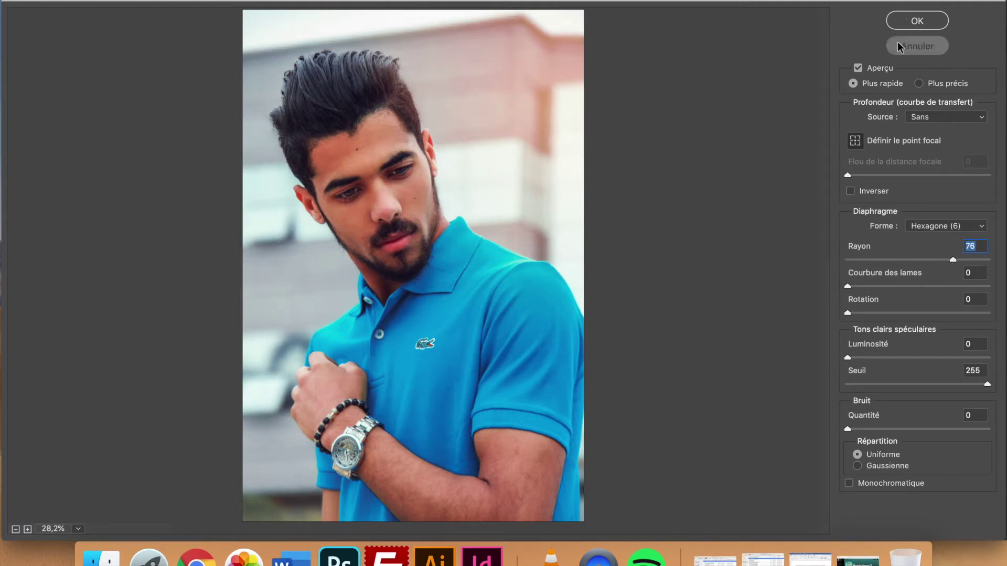
Step: Try a Color Balance adjustment on the selected background
{"action": "left_click", "coordinate": [199, 1]}
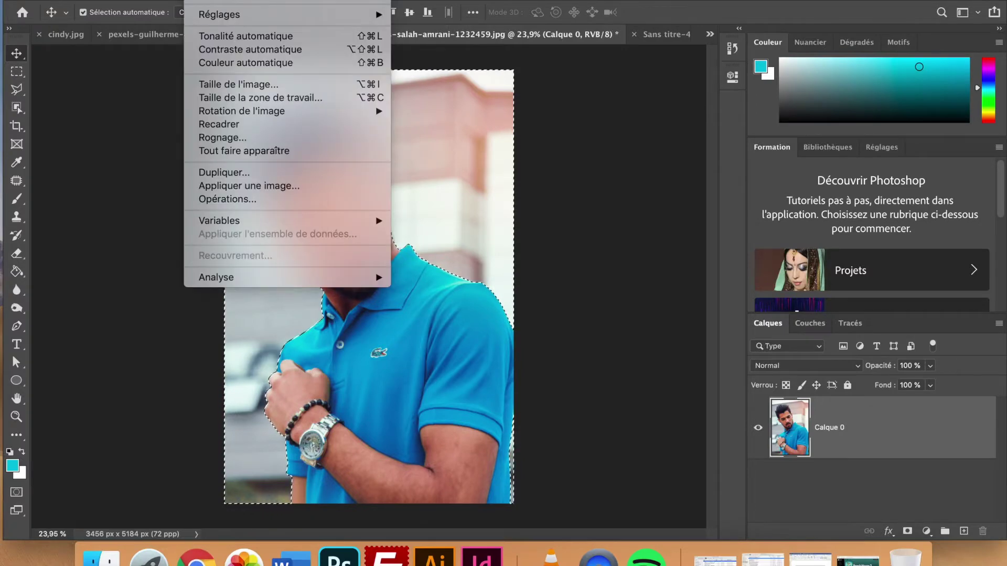
{"action": "mouse_move", "coordinate": [367, 14]}
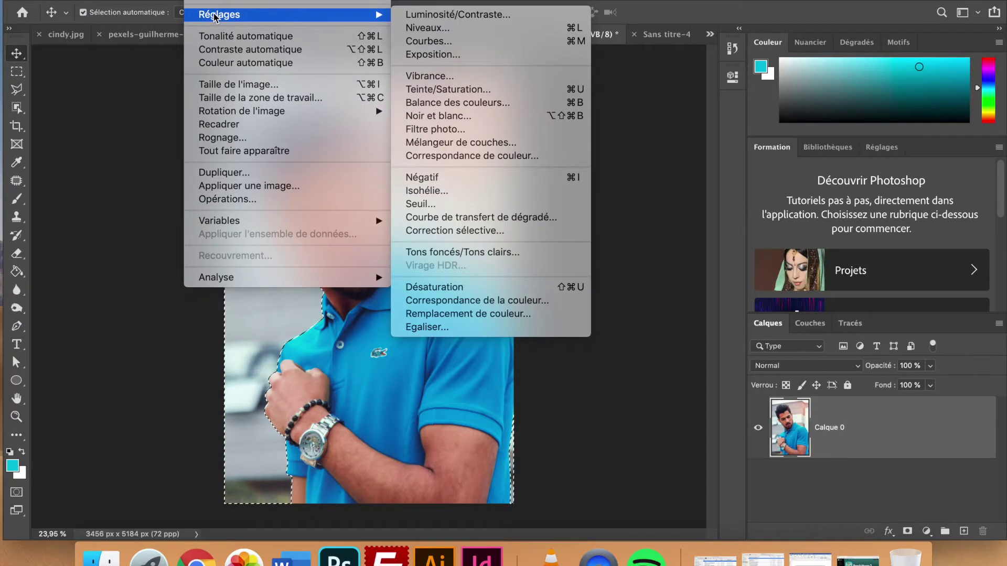
{"action": "left_click", "coordinate": [539, 102]}
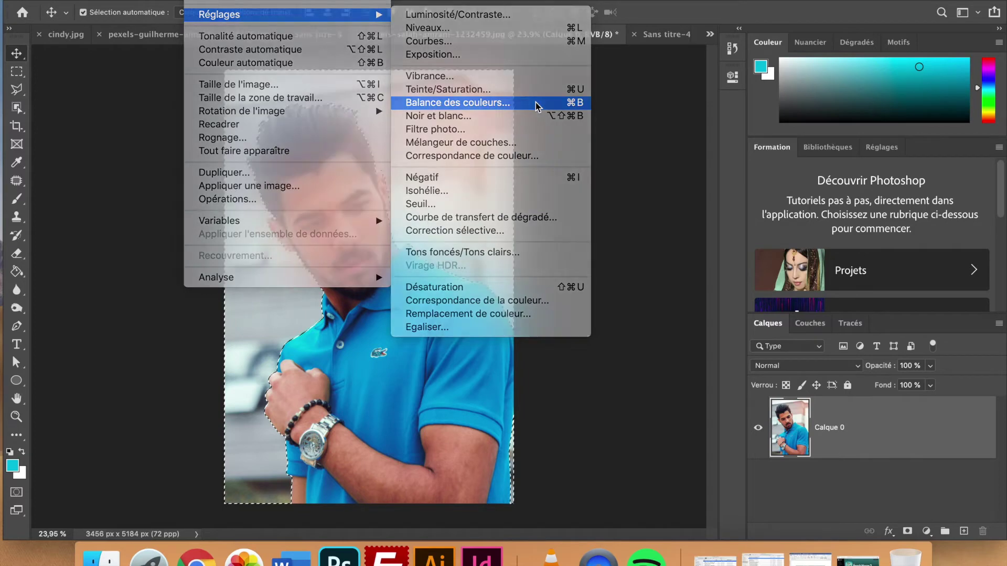
{"action": "left_click_drag", "start_coordinate": [682, 167], "coordinate": [695, 184]}
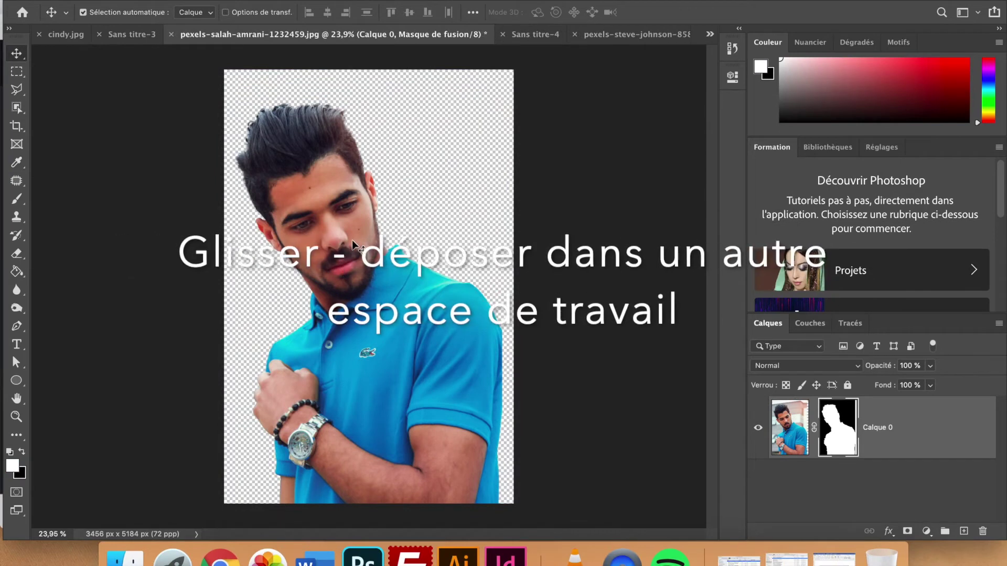
Step: Copy the masked man into pexels-steve-johnson-858076.jpg, scale him down and position him in front of the brick wall
{"action": "left_click_drag", "start_coordinate": [351, 241], "coordinate": [607, 42]}
{"action": "left_click_drag", "start_coordinate": [375, 329], "coordinate": [375, 329]}
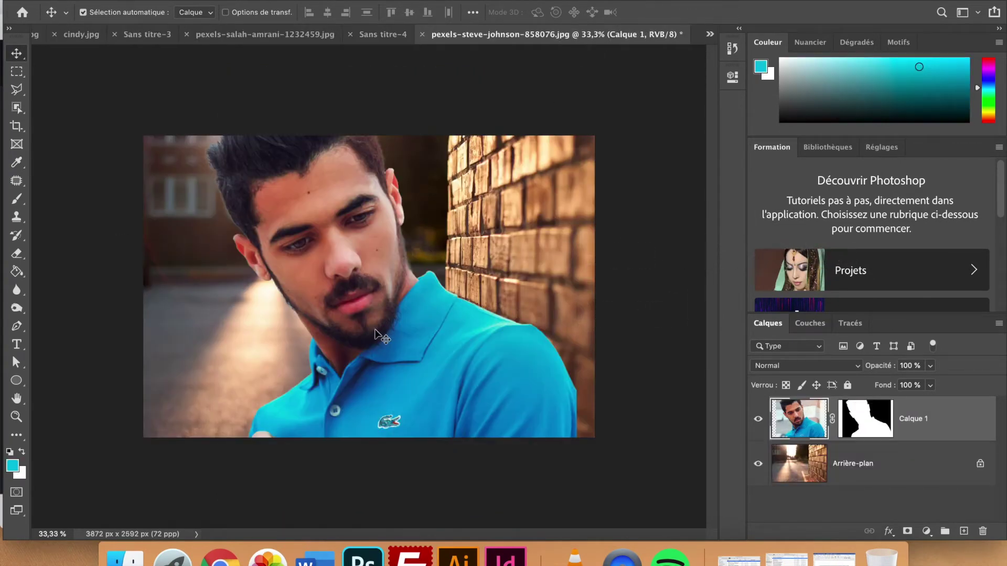
{"action": "key", "text": "ctrl+t"}
{"action": "left_click_drag", "start_coordinate": [336, 206], "coordinate": [337, 282]}
{"action": "left_click_drag", "start_coordinate": [575, 104], "coordinate": [426, 326]}
{"action": "left_click_drag", "start_coordinate": [315, 420], "coordinate": [407, 199]}
{"action": "key", "text": "Return"}
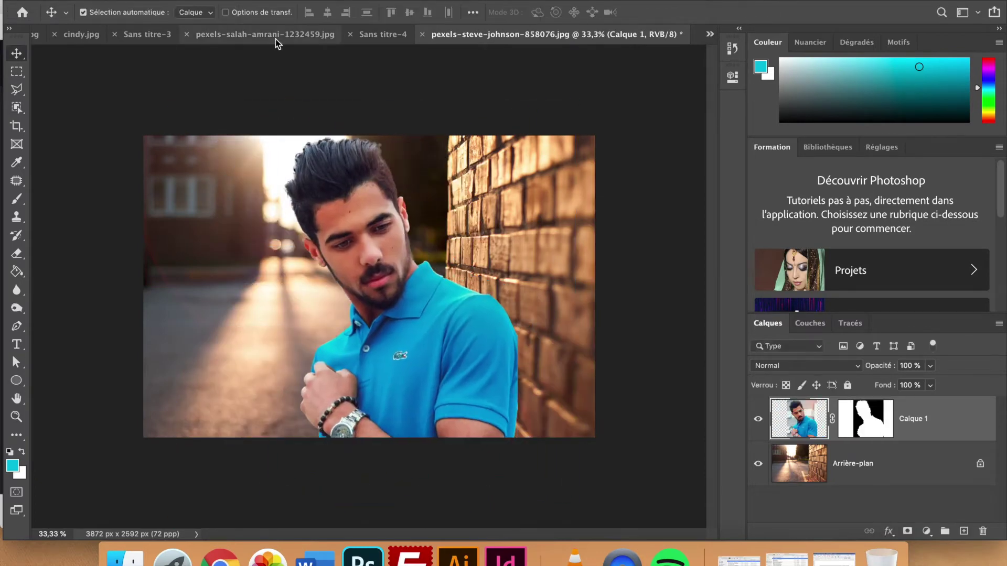
Step: Place the street photo behind the man in pexels-salah-amrani-1232459.jpg and scale it to 207.53 % to fill the canvas
{"action": "left_click", "coordinate": [276, 35]}
{"action": "left_click_drag", "start_coordinate": [338, 41], "coordinate": [474, 201]}
{"action": "key", "text": "ctrl+t"}
{"action": "left_click_drag", "start_coordinate": [224, 76], "coordinate": [175, 53]}
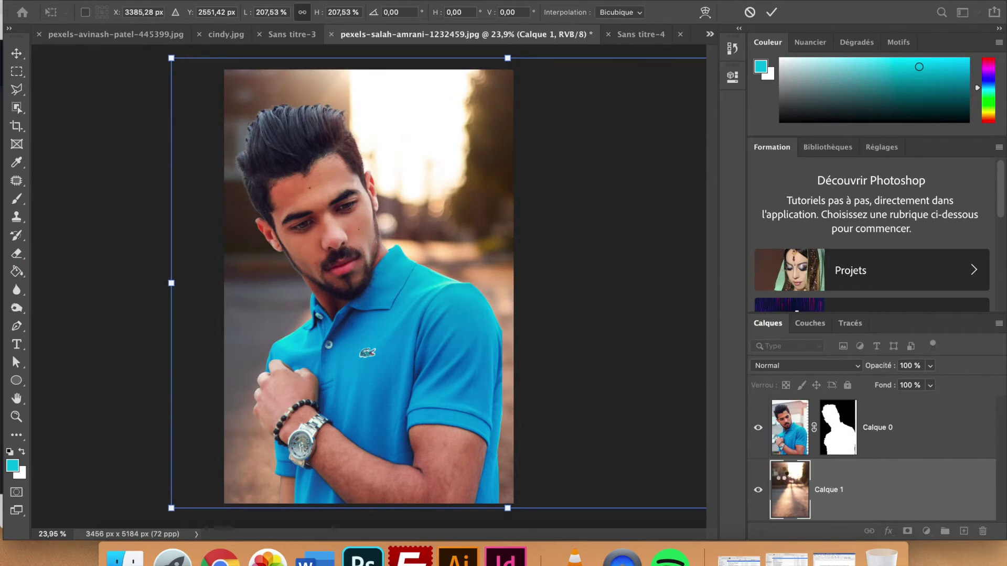
{"action": "key", "text": "Return"}
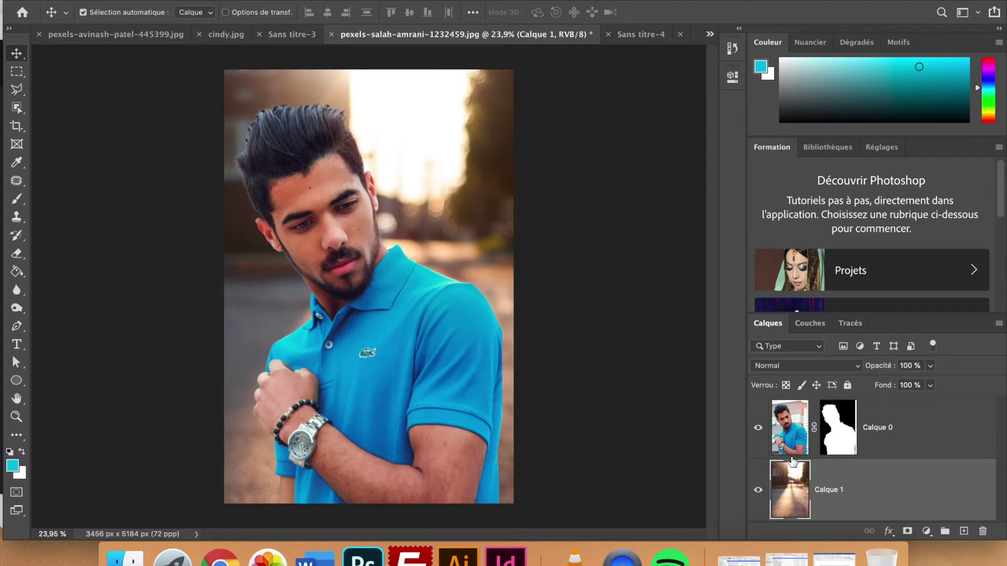
Step: Hide the street background layer Calque 1 and select the man's layer Calque 0
{"action": "left_click", "coordinate": [759, 490]}
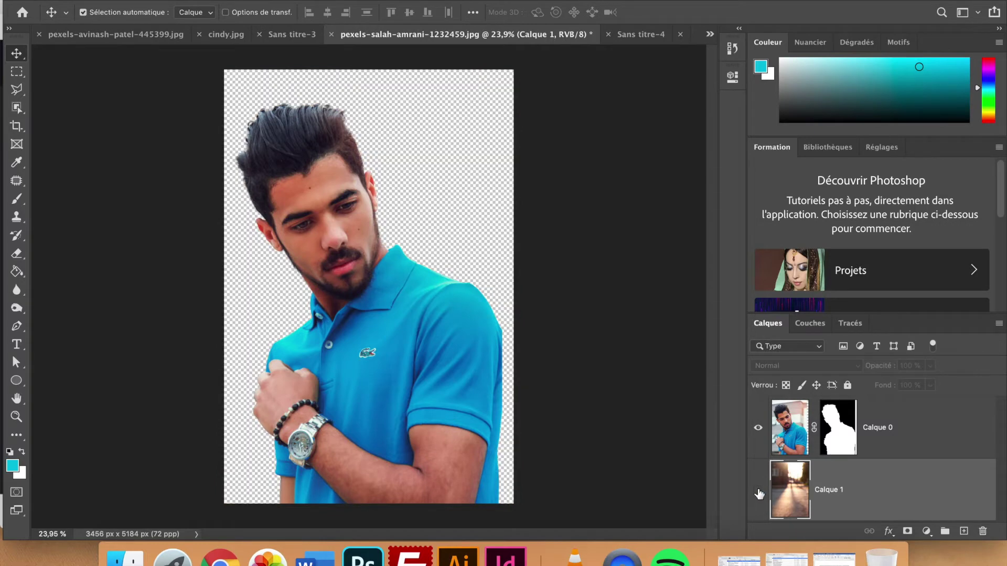
{"action": "left_click", "coordinate": [387, 319]}
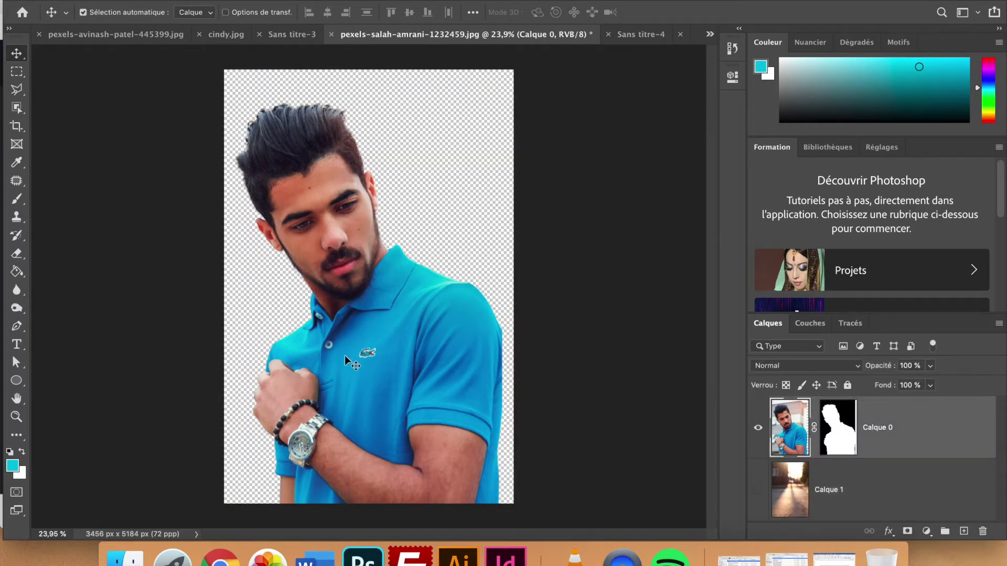
{"action": "scroll", "coordinate": [339, 357], "scroll_direction": "up", "scroll_amount": 3}
{"action": "scroll", "coordinate": [340, 357], "scroll_direction": "down", "scroll_amount": 2}
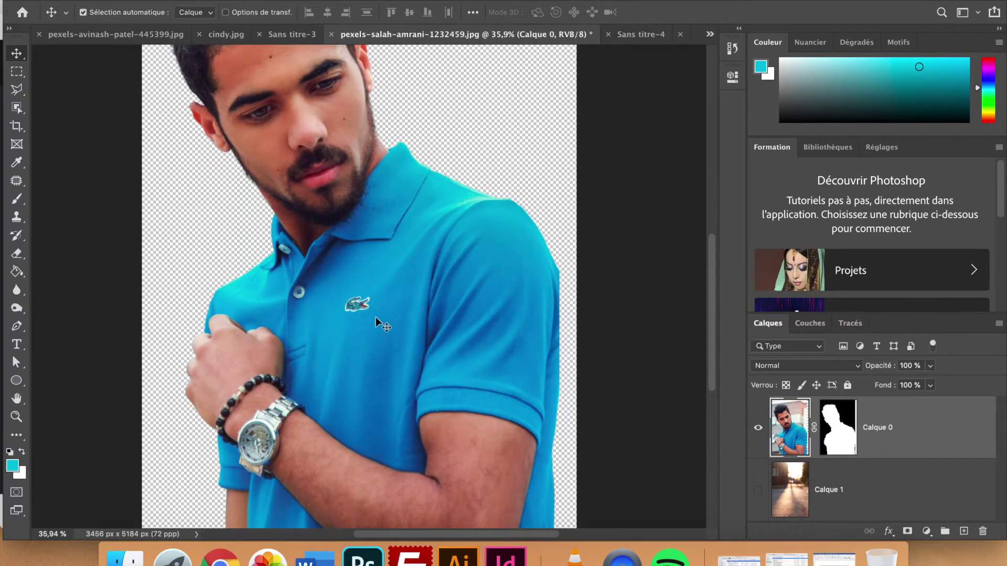
{"action": "scroll", "coordinate": [376, 318], "scroll_direction": "down", "scroll_amount": 2}
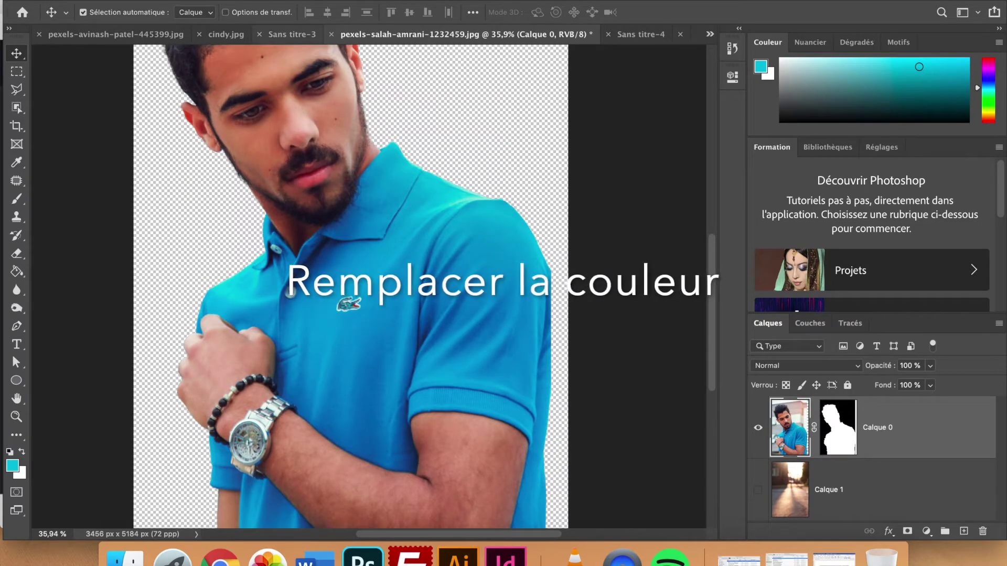
Step: Start Replace Color on the man's layer and sample the blue of the polo shirt as the colour to replace
{"action": "left_click", "coordinate": [210, 1]}
{"action": "mouse_move", "coordinate": [341, 14]}
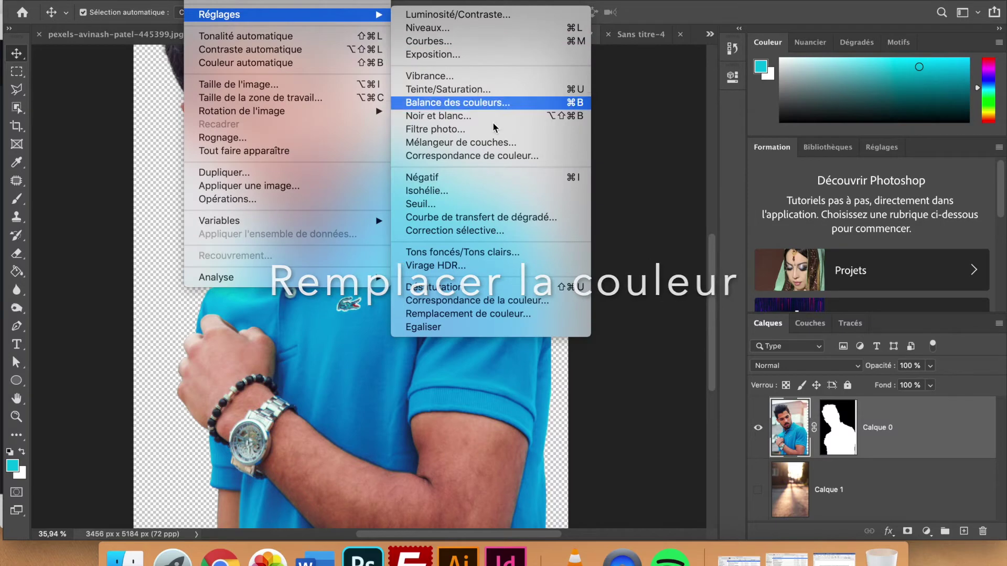
{"action": "left_click", "coordinate": [490, 315]}
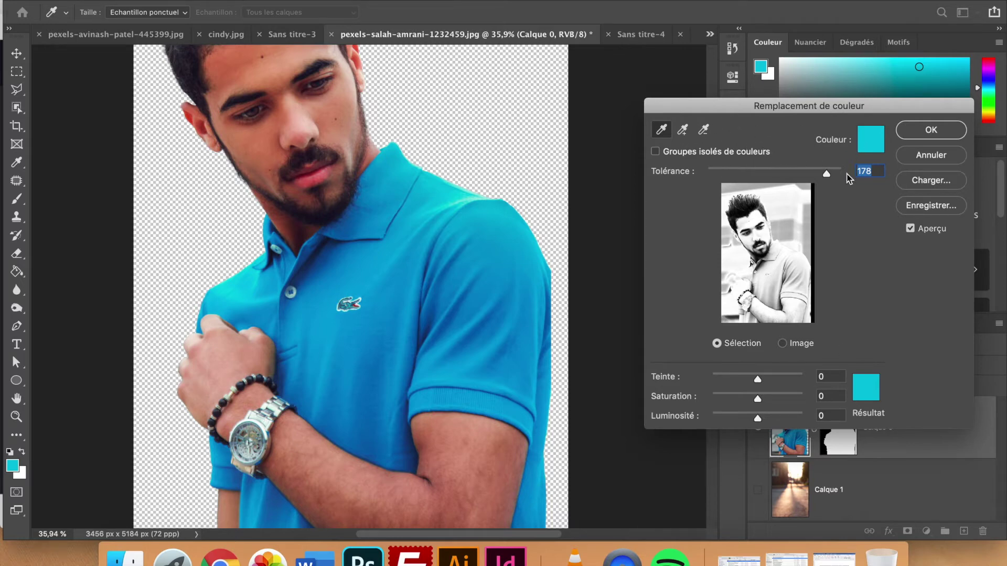
{"action": "left_click", "coordinate": [461, 230]}
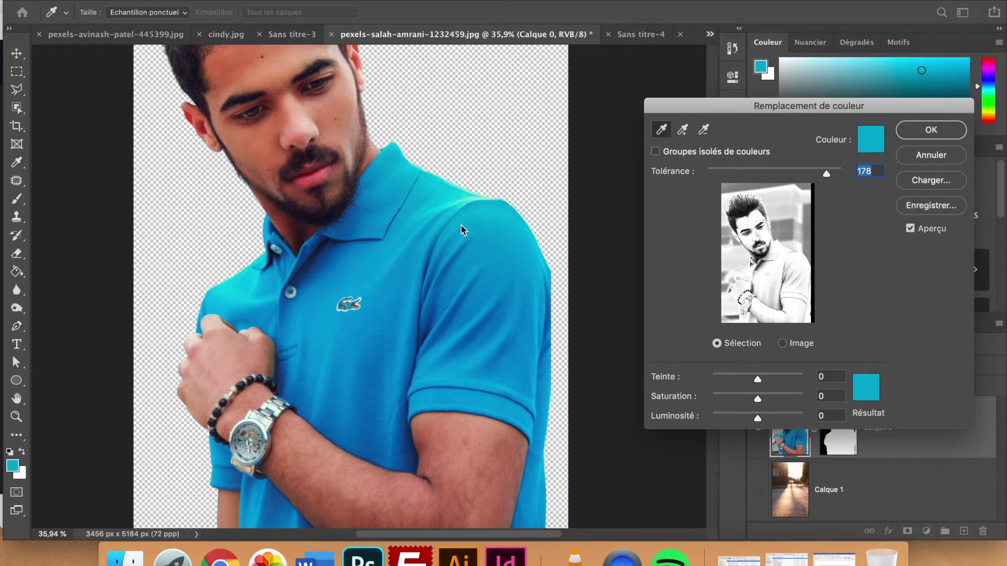
{"action": "left_click", "coordinate": [492, 288]}
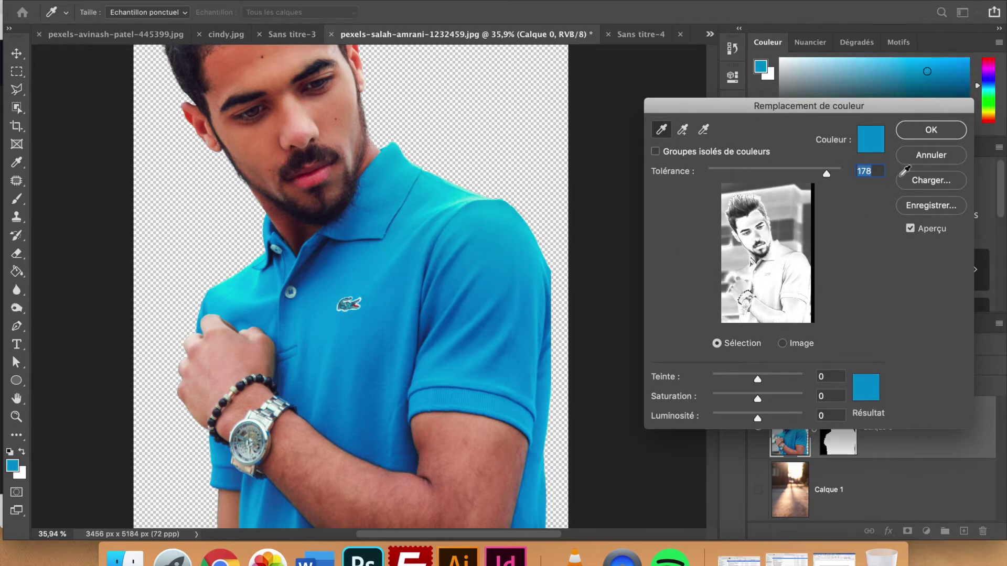
Step: Try #258ebf as the selection colour for the Replace Color adjustment
{"action": "left_click", "coordinate": [877, 143]}
{"action": "mouse_move", "coordinate": [753, 187]}
{"action": "left_mouse_down"}
{"action": "mouse_move", "coordinate": [746, 200]}
{"action": "mouse_move", "coordinate": [748, 188]}
{"action": "left_mouse_up"}
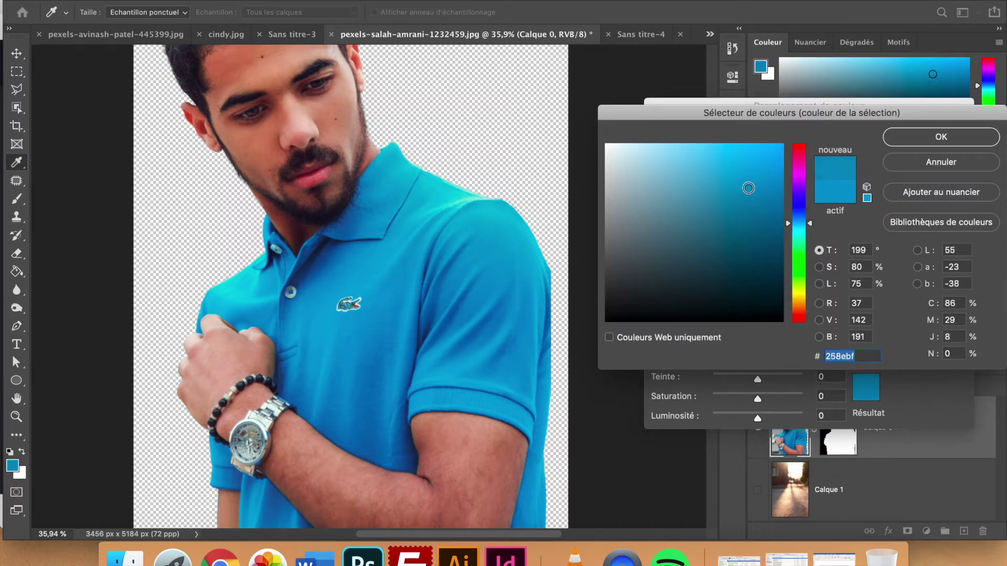
{"action": "left_click", "coordinate": [911, 165]}
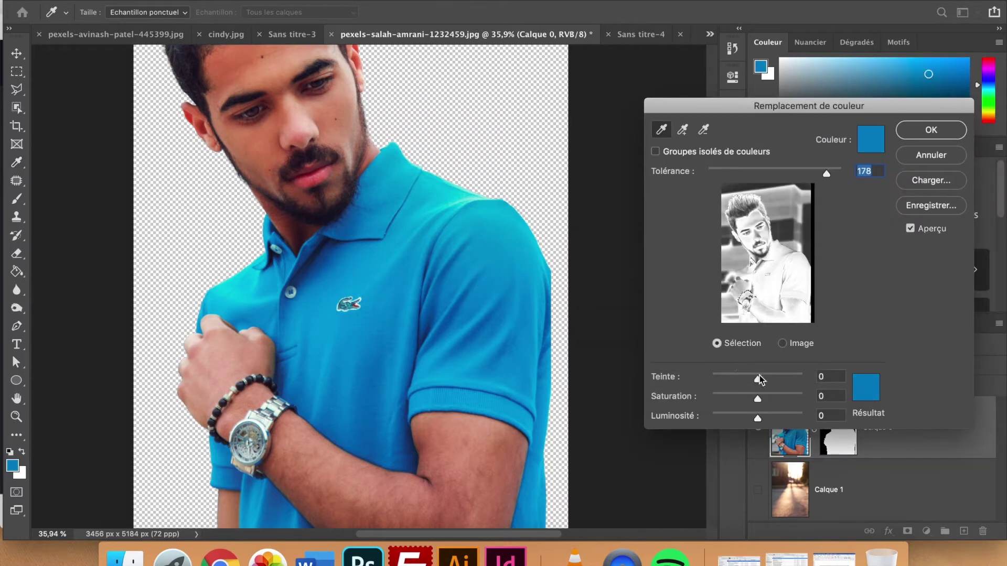
Step: Try green and violet hue shifts on the polo shirt and settle on a turquoise with hue -29
{"action": "left_click", "coordinate": [727, 382]}
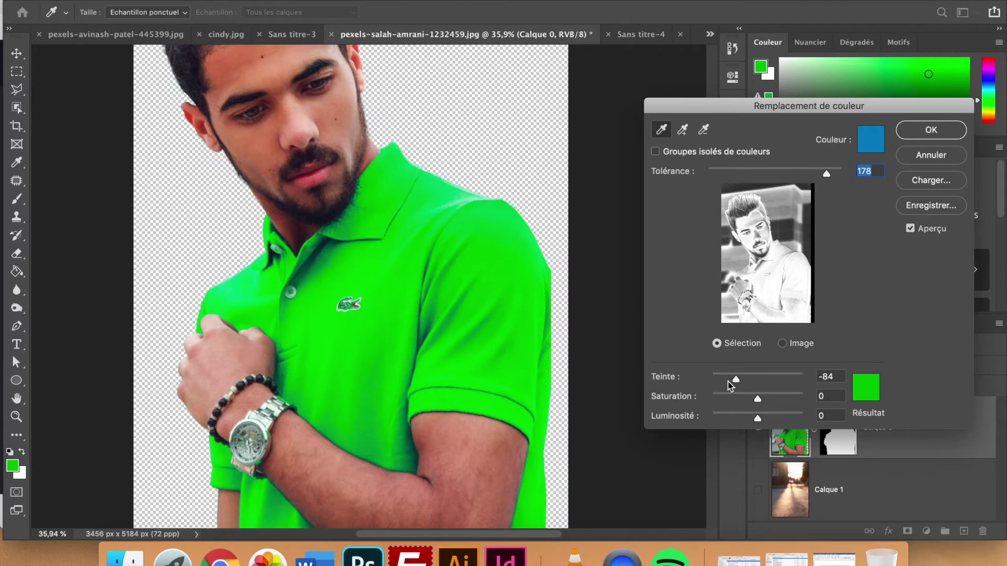
{"action": "left_click", "coordinate": [769, 378]}
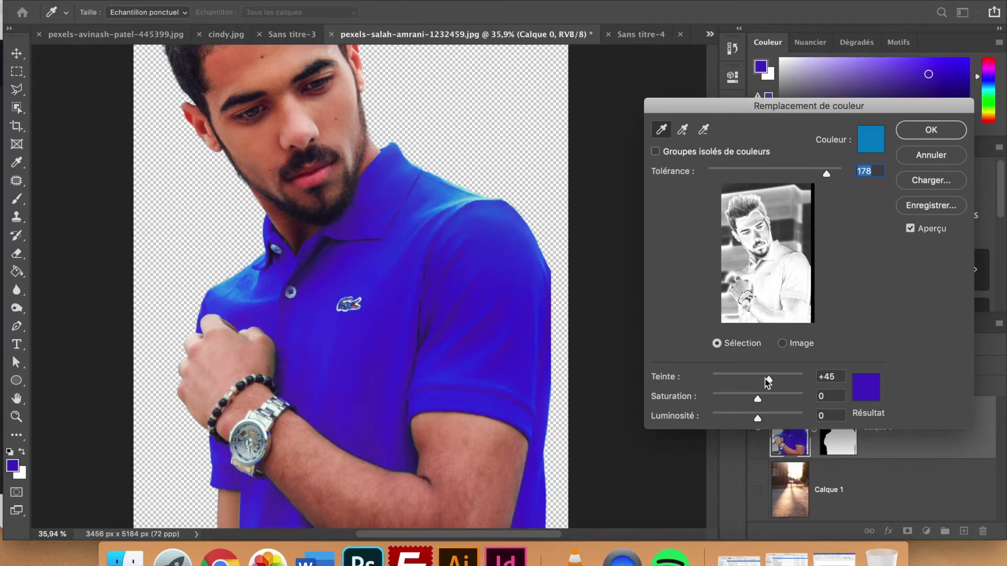
{"action": "left_click", "coordinate": [749, 379]}
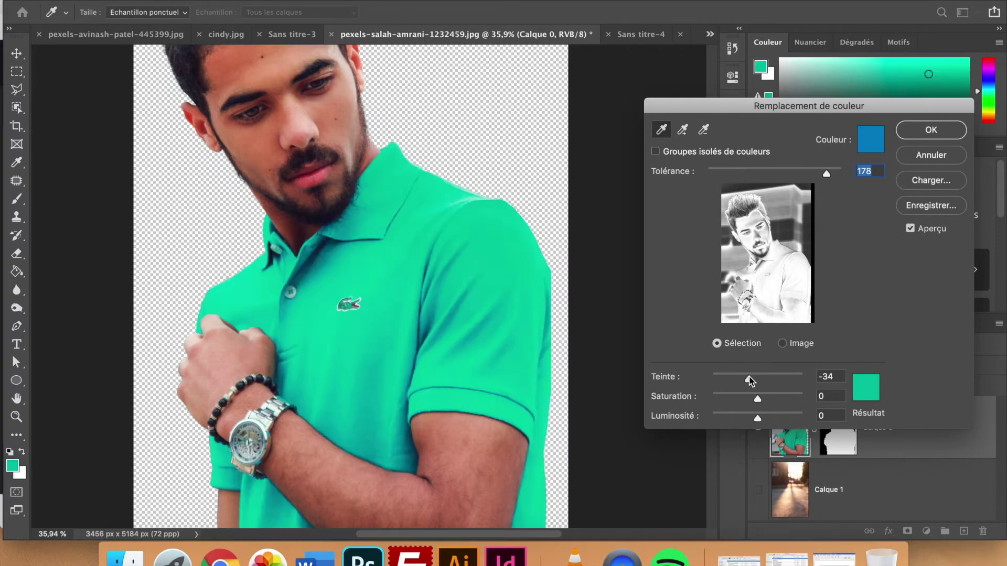
{"action": "left_click", "coordinate": [751, 381]}
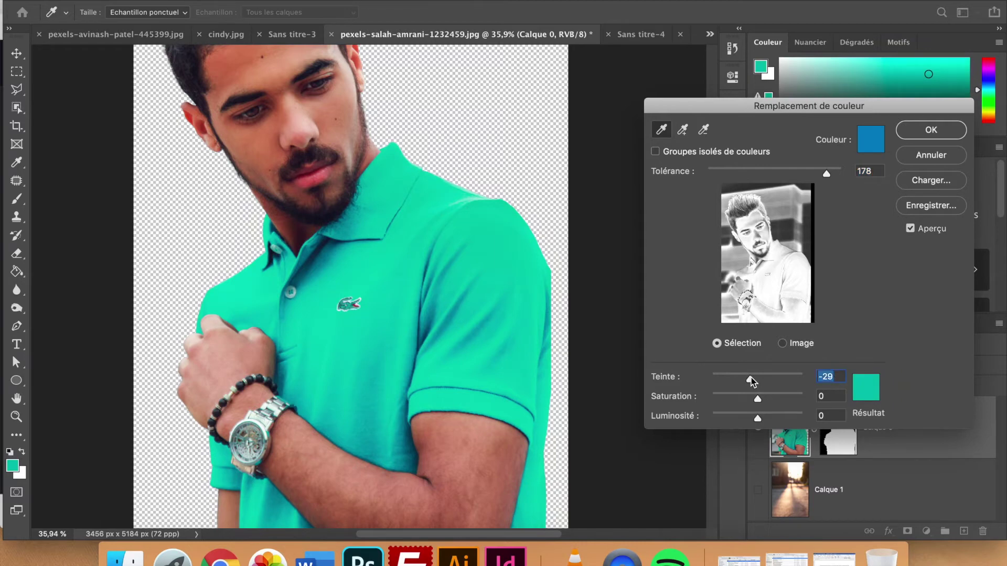
Step: Lower the Replace Color tolerance to 7 and resample the blue of the polo shirt as the colour to replace
{"action": "left_click", "coordinate": [864, 394]}
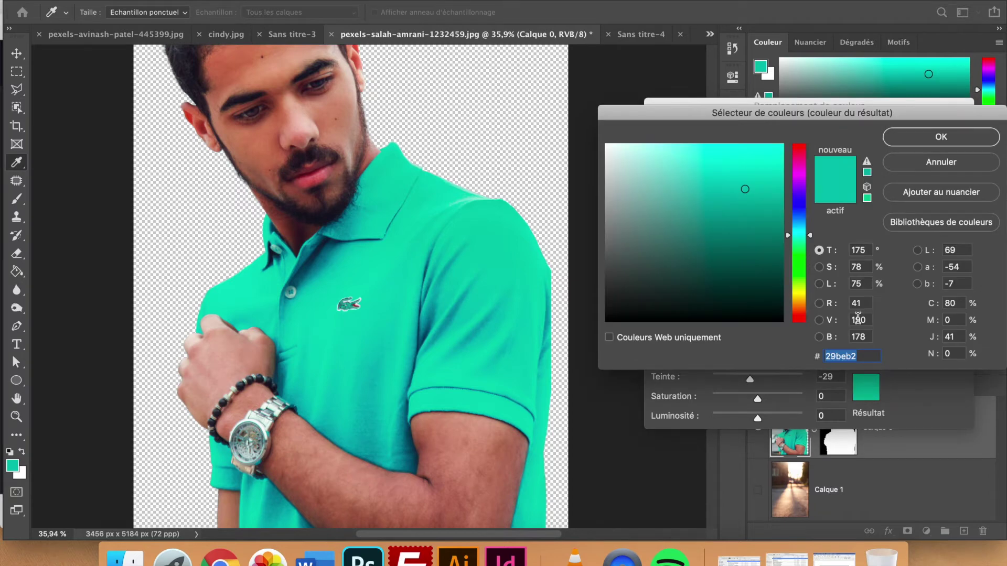
{"action": "left_click", "coordinate": [911, 167]}
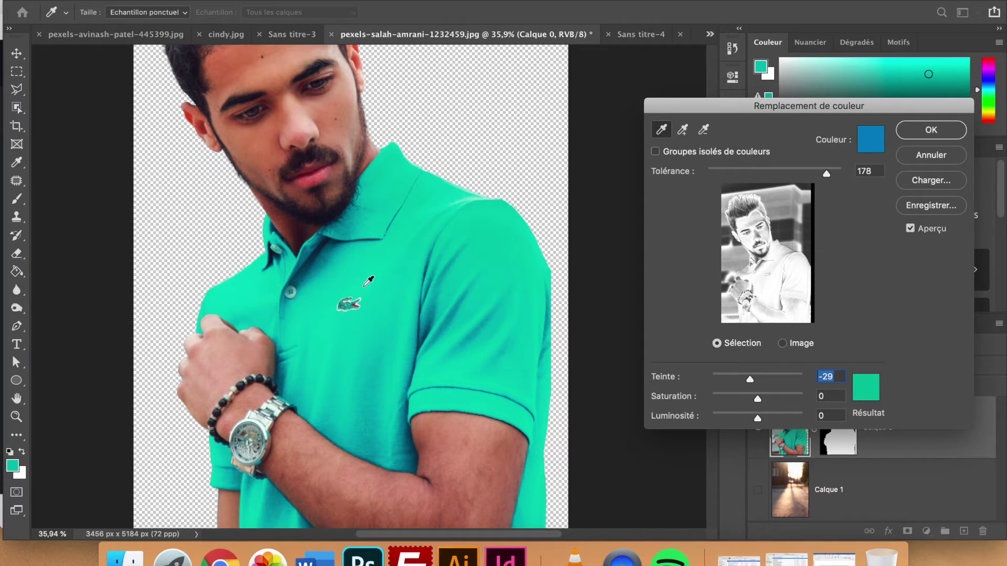
{"action": "left_click_drag", "start_coordinate": [826, 175], "coordinate": [680, 175]}
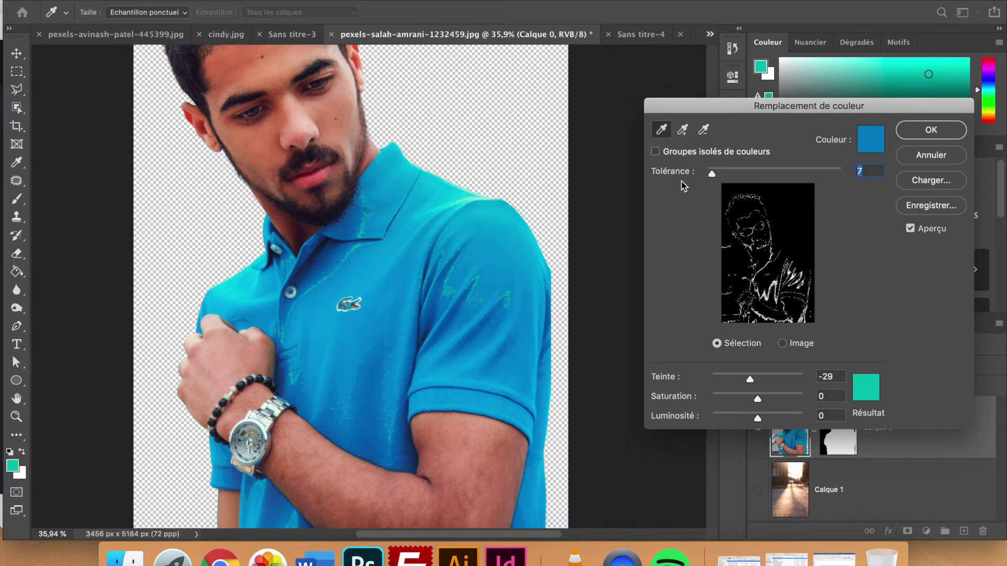
{"action": "left_click", "coordinate": [450, 252]}
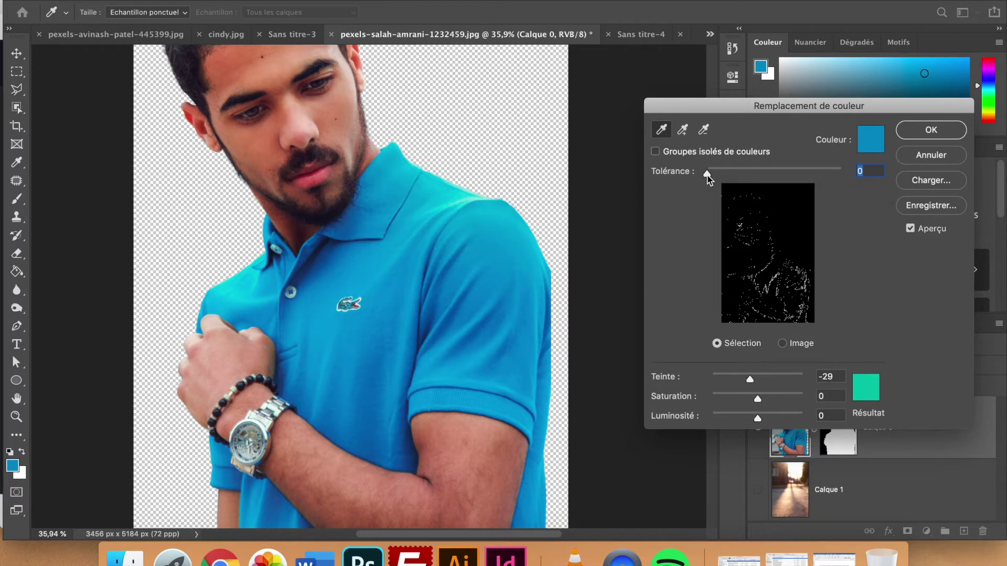
Step: Try several Replace Color tolerances, including 14, 86 and 101, and settle on 100
{"action": "left_click_drag", "start_coordinate": [713, 175], "coordinate": [717, 176]}
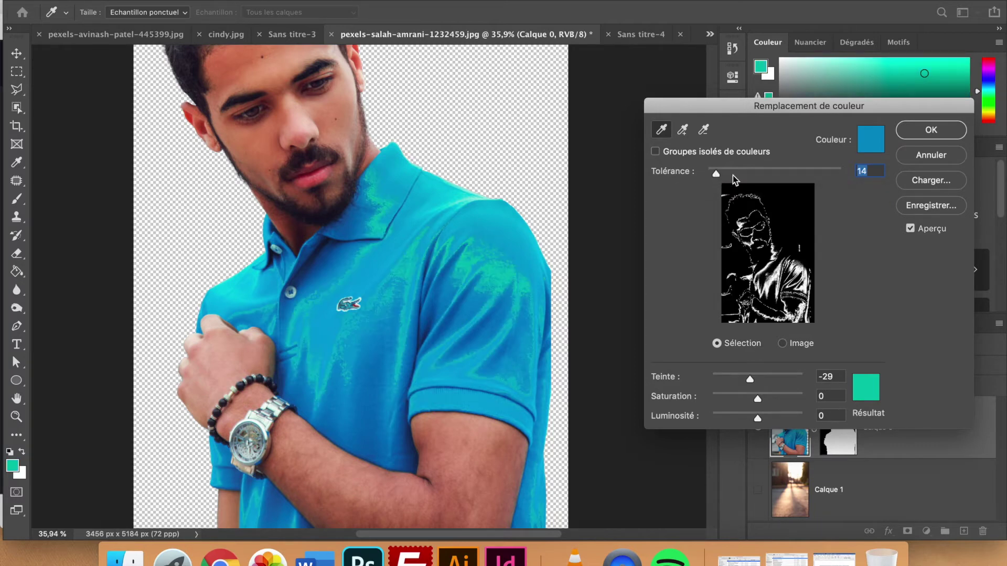
{"action": "left_click_drag", "start_coordinate": [718, 174], "coordinate": [754, 174]}
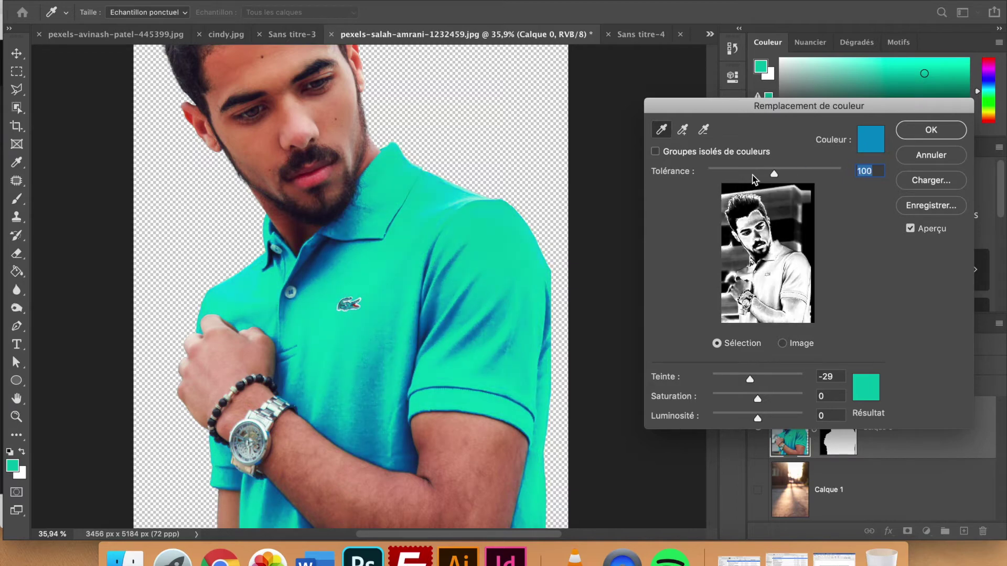
{"action": "mouse_move", "coordinate": [754, 175]}
{"action": "left_mouse_down"}
{"action": "mouse_move", "coordinate": [800, 174]}
{"action": "mouse_move", "coordinate": [751, 174]}
{"action": "left_mouse_up"}
{"action": "key", "text": "shift+Up"}
{"action": "key", "text": "shift+Up"}
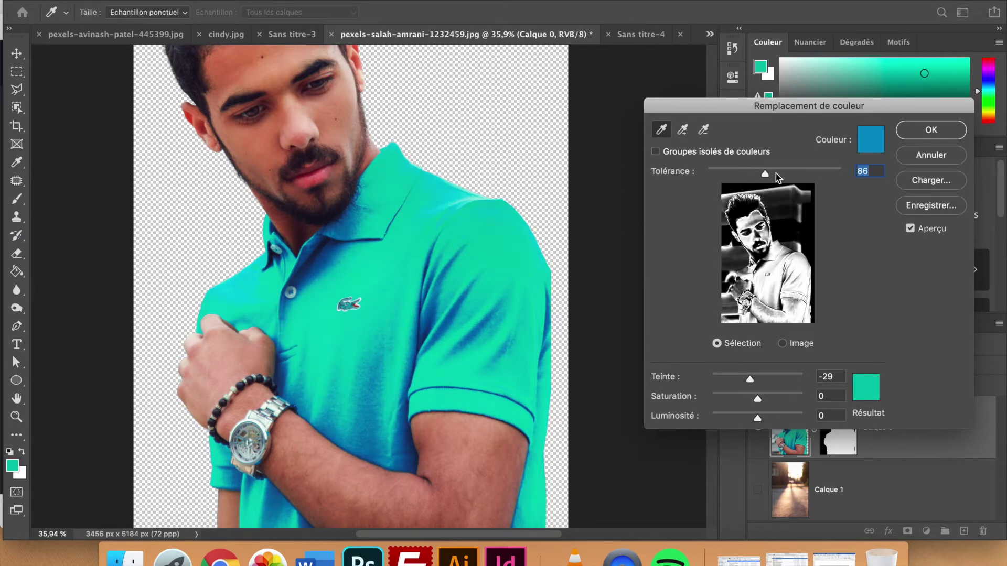
{"action": "left_click", "coordinate": [775, 173]}
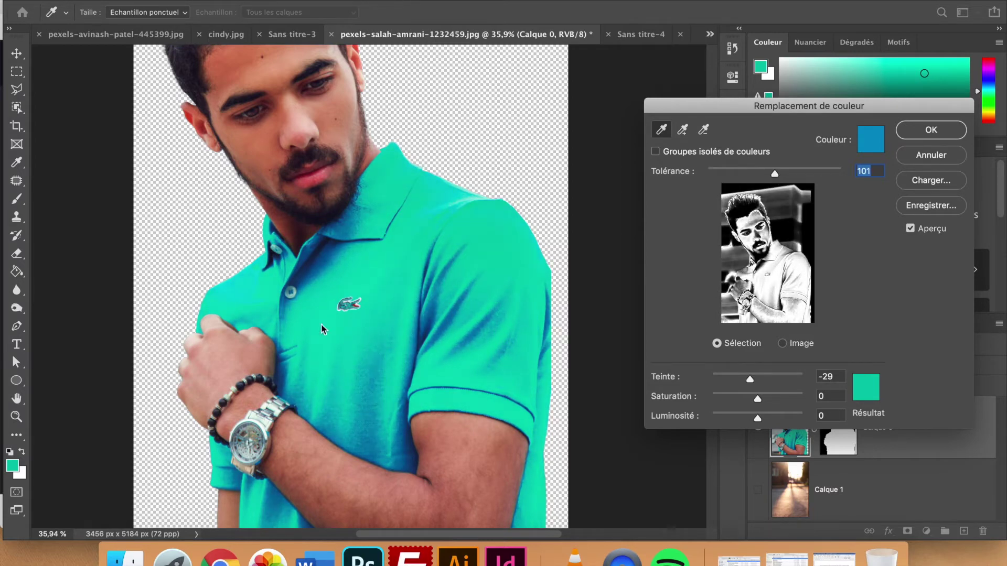
{"action": "key", "text": "Down"}
Step: Shift the polo shirt to violet with hue +62 and raise the Replace Color tolerance to 200
{"action": "scroll", "coordinate": [309, 153], "scroll_direction": "up", "scroll_amount": 2}
{"action": "scroll", "coordinate": [310, 153], "scroll_direction": "up", "scroll_amount": 5}
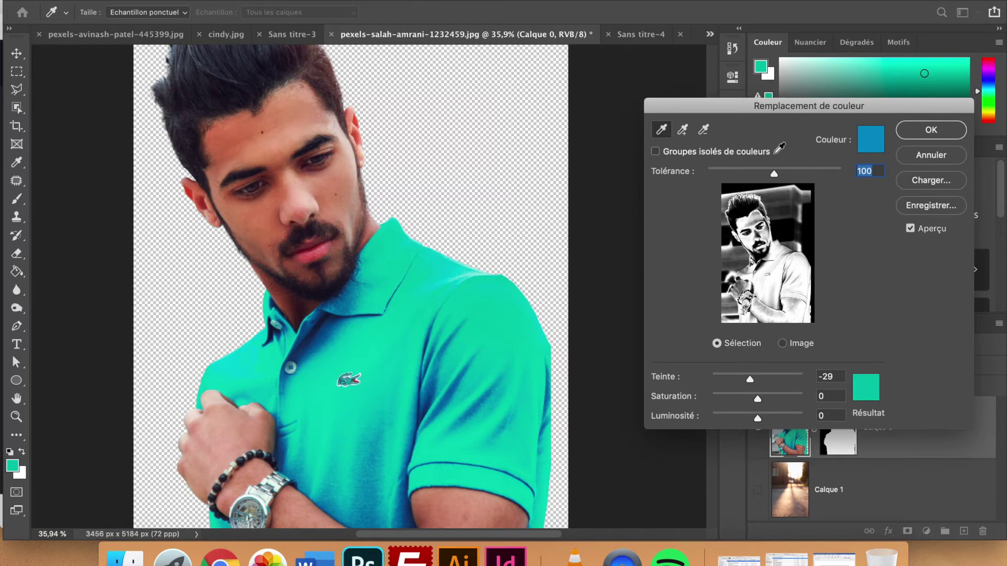
{"action": "left_click_drag", "start_coordinate": [775, 175], "coordinate": [786, 173]}
{"action": "left_click_drag", "start_coordinate": [749, 381], "coordinate": [776, 382]}
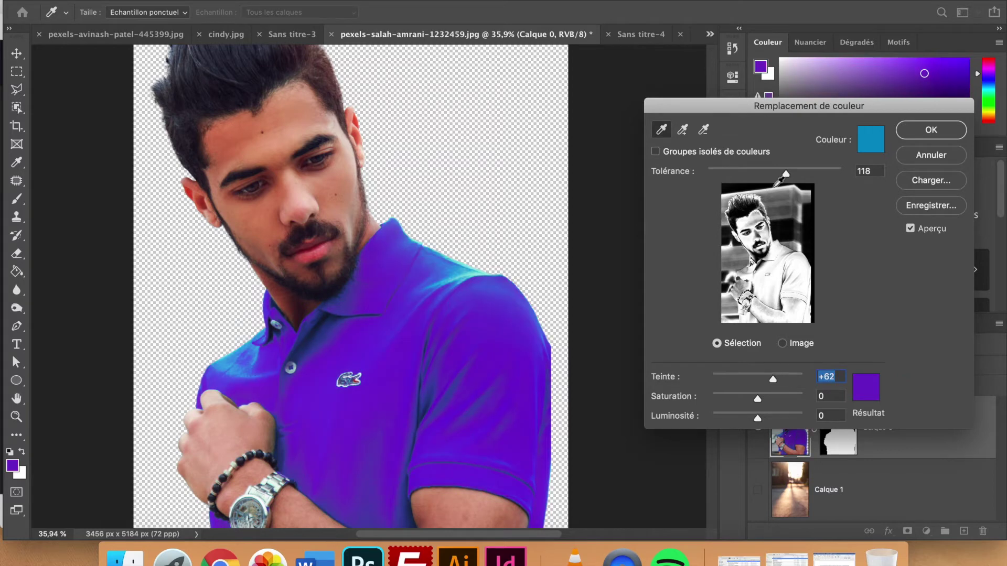
{"action": "left_click_drag", "start_coordinate": [783, 179], "coordinate": [849, 178]}
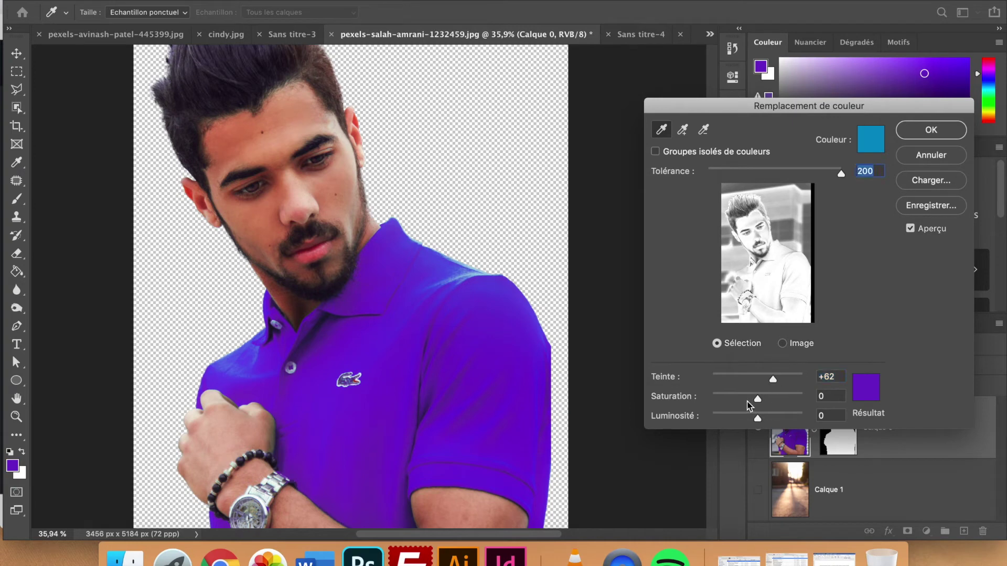
Step: Set the replacement's saturation to -62 and luminosity to +11, and apply the colour change to the polo shirt
{"action": "left_click_drag", "start_coordinate": [758, 402], "coordinate": [741, 402]}
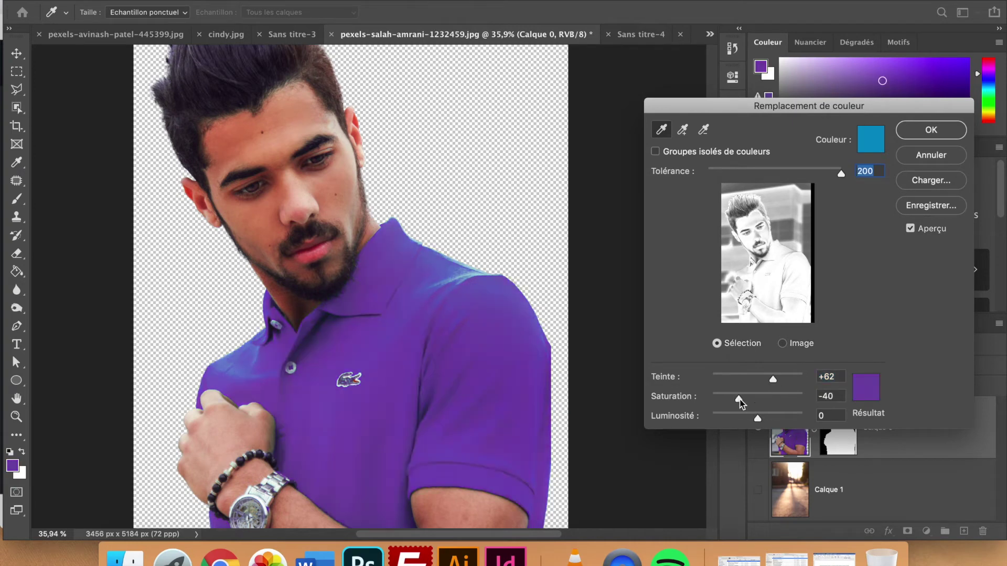
{"action": "left_click", "coordinate": [732, 401]}
{"action": "mouse_move", "coordinate": [733, 403]}
{"action": "left_mouse_down"}
{"action": "mouse_move", "coordinate": [722, 402]}
{"action": "mouse_move", "coordinate": [754, 418]}
{"action": "mouse_move", "coordinate": [736, 419]}
{"action": "mouse_move", "coordinate": [745, 418]}
{"action": "left_mouse_up"}
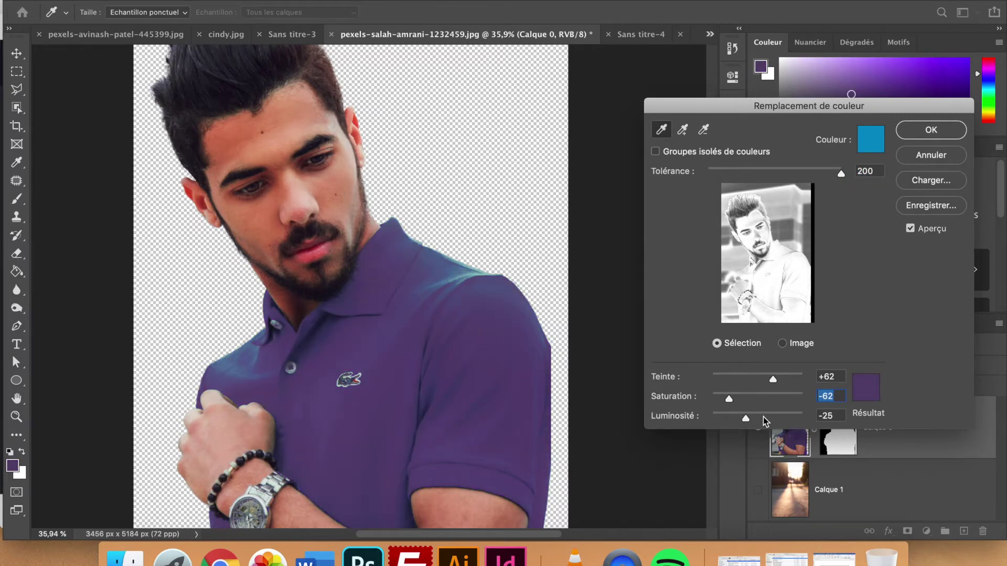
{"action": "left_click", "coordinate": [763, 417]}
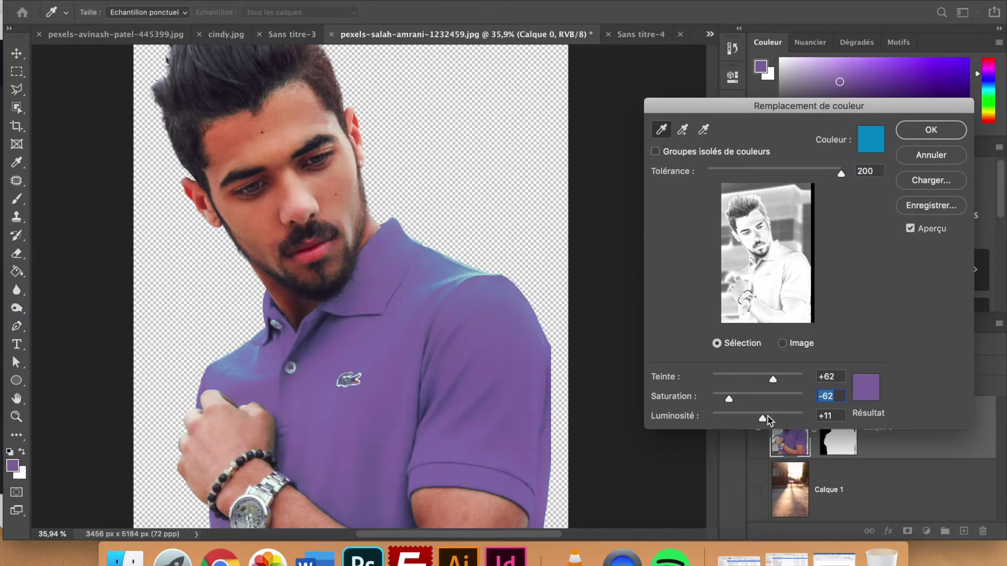
{"action": "left_click", "coordinate": [930, 130]}
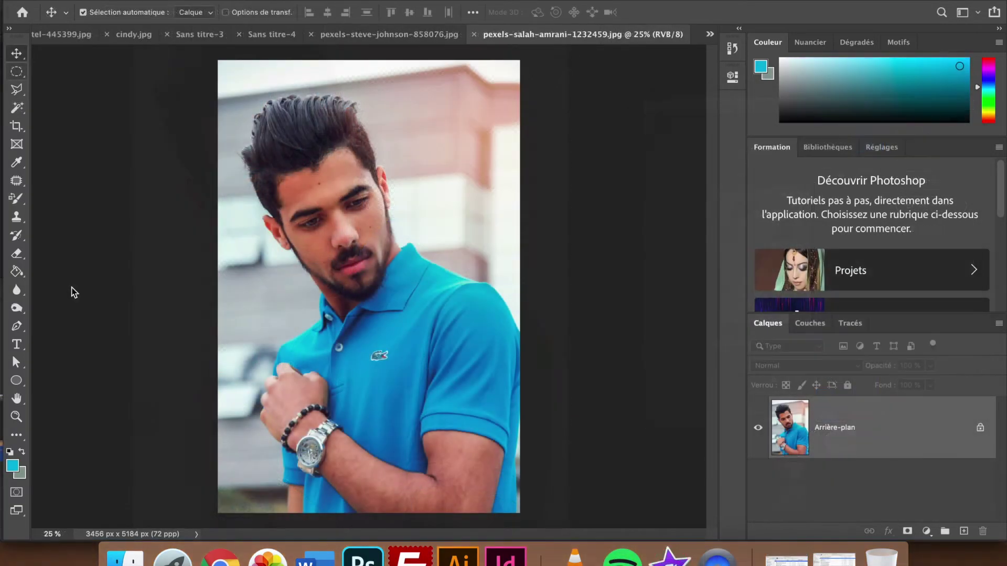
Step: Activate the Color Replacement tool on the original portrait, review its brush settings and keep its limits on Contiguous
{"action": "left_click", "coordinate": [17, 203]}
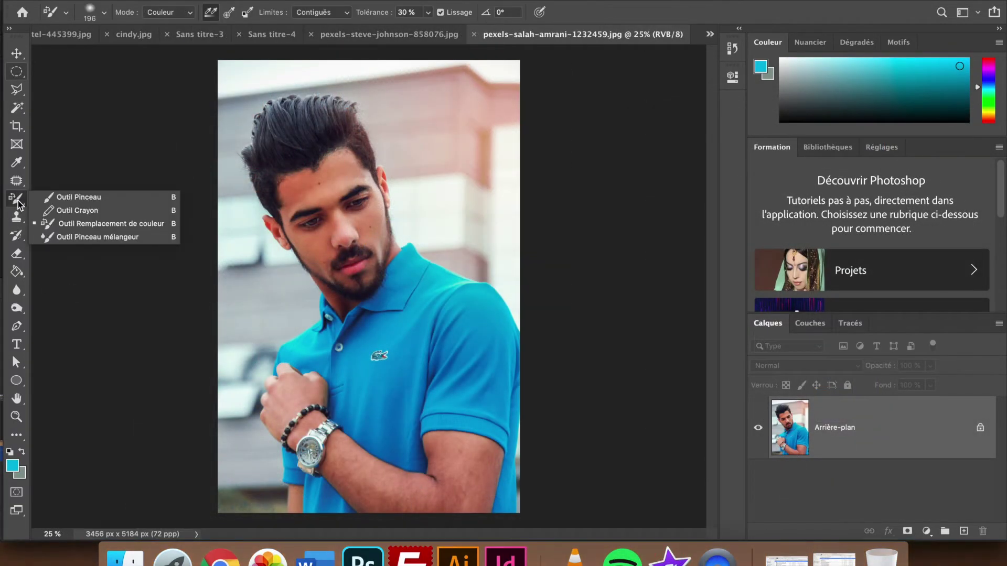
{"action": "left_click", "coordinate": [83, 227]}
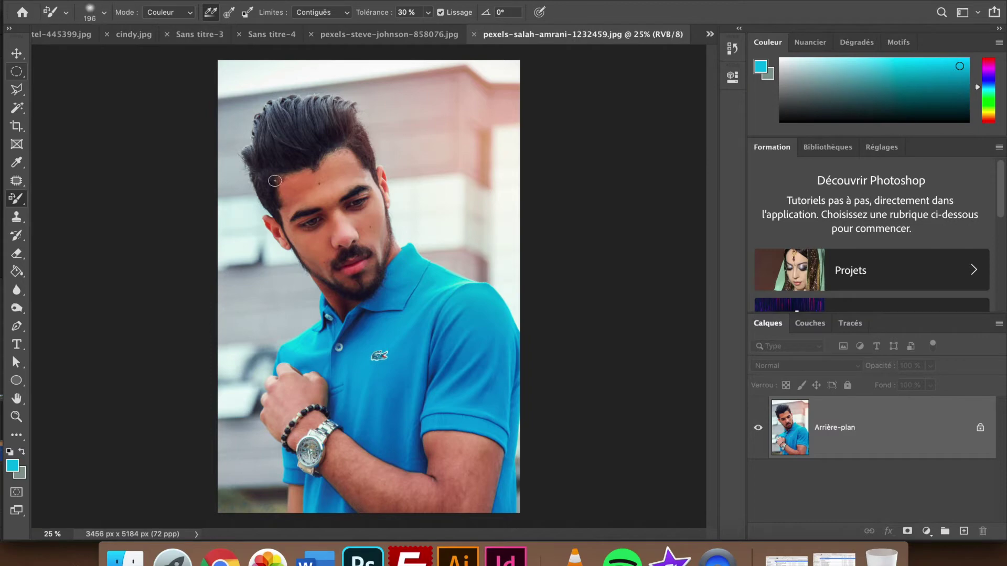
{"action": "right_click", "coordinate": [341, 225]}
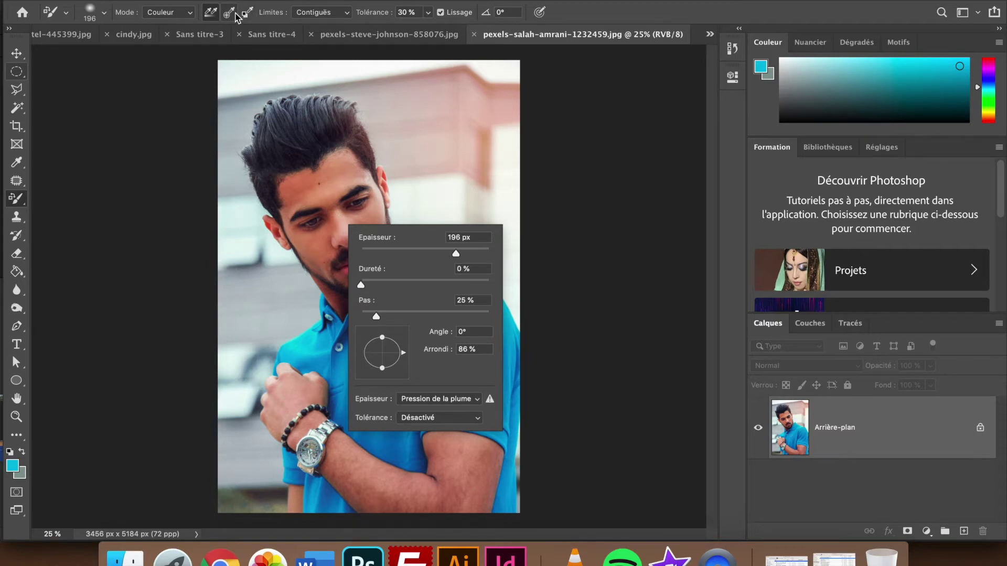
{"action": "left_click", "coordinate": [311, 12]}
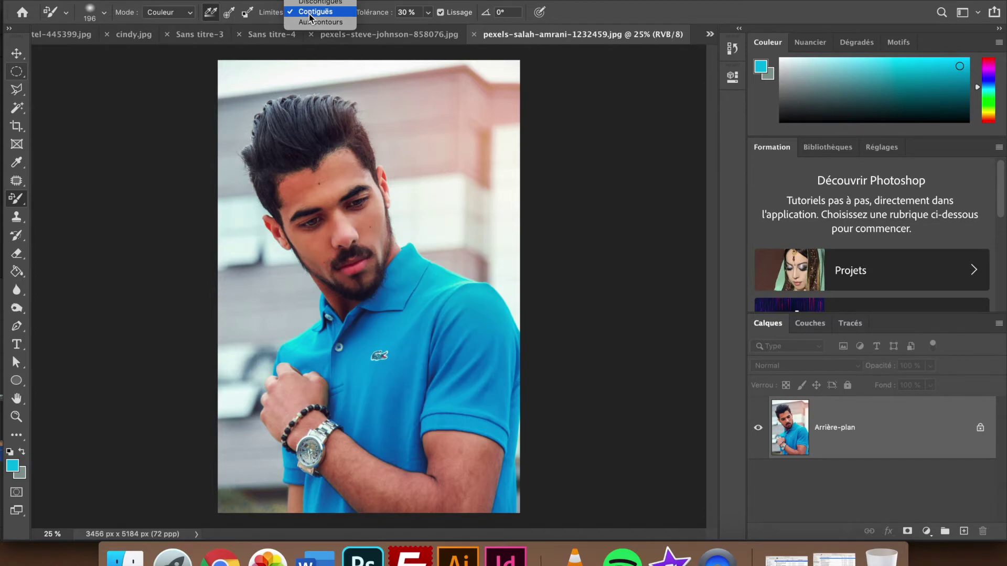
{"action": "left_click", "coordinate": [337, 13]}
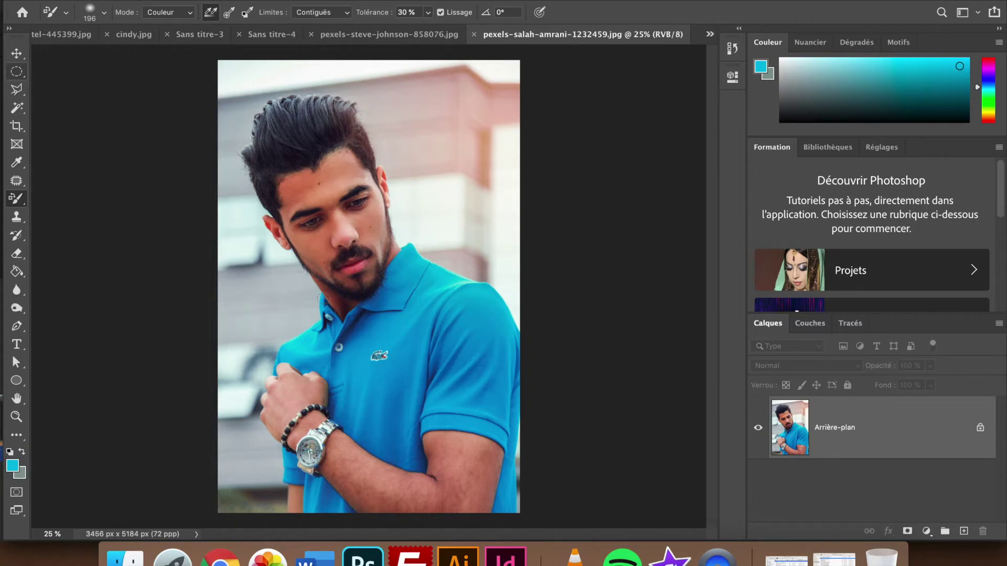
Step: Set the foreground colour to a bright green for repainting the polo shirt
{"action": "scroll", "coordinate": [354, 328], "scroll_direction": "up", "scroll_amount": 5}
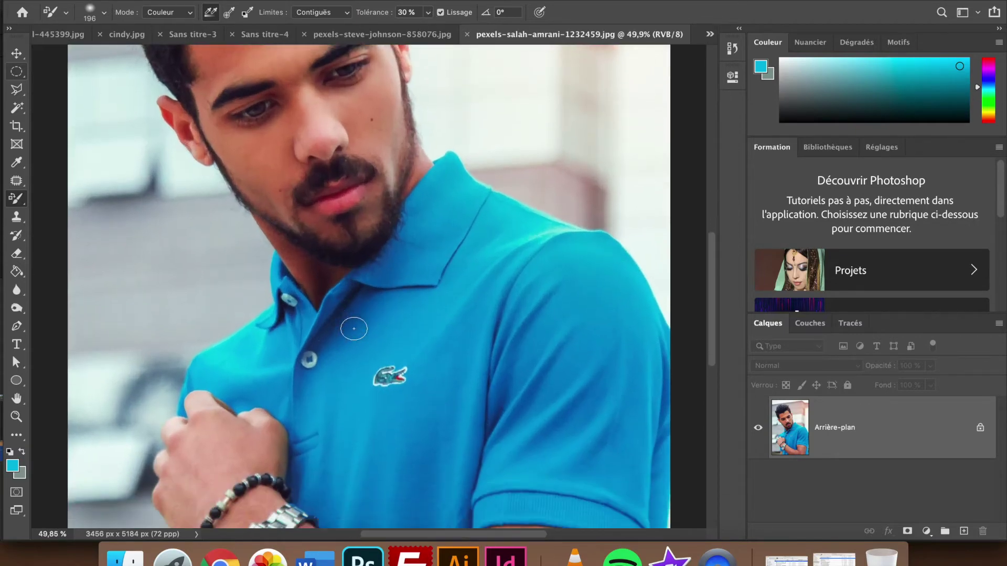
{"action": "left_click", "coordinate": [12, 464]}
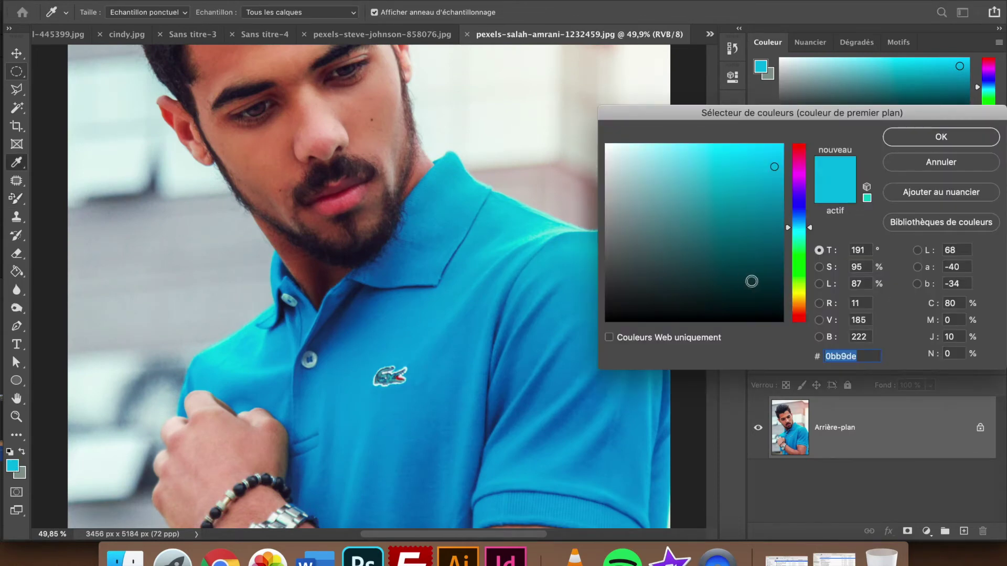
{"action": "left_click", "coordinate": [799, 260]}
{"action": "left_click", "coordinate": [779, 209]}
{"action": "left_click", "coordinate": [770, 181]}
{"action": "left_click", "coordinate": [913, 141]}
Step: Paint the green over the shirt's collar, button placket and chest with the 196 px Color Replacement brush
{"action": "left_click", "coordinate": [392, 361]}
{"action": "mouse_move", "coordinate": [393, 362]}
{"action": "left_mouse_down"}
{"action": "mouse_move", "coordinate": [422, 297]}
{"action": "mouse_move", "coordinate": [385, 314]}
{"action": "mouse_move", "coordinate": [294, 401]}
{"action": "mouse_move", "coordinate": [307, 399]}
{"action": "left_mouse_up"}
{"action": "scroll", "coordinate": [246, 456], "scroll_direction": "up", "scroll_amount": 2}
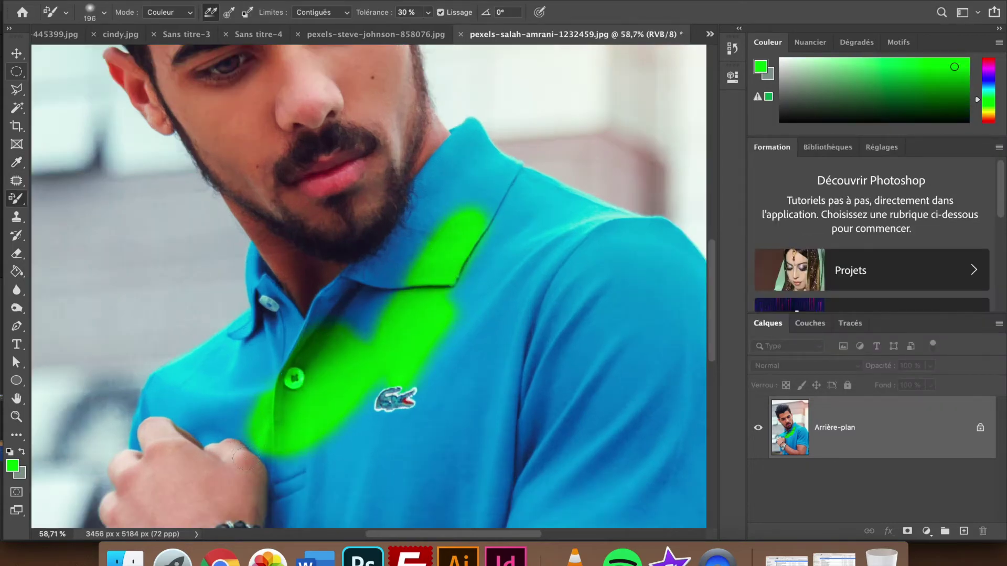
{"action": "scroll", "coordinate": [244, 459], "scroll_direction": "up", "scroll_amount": 3}
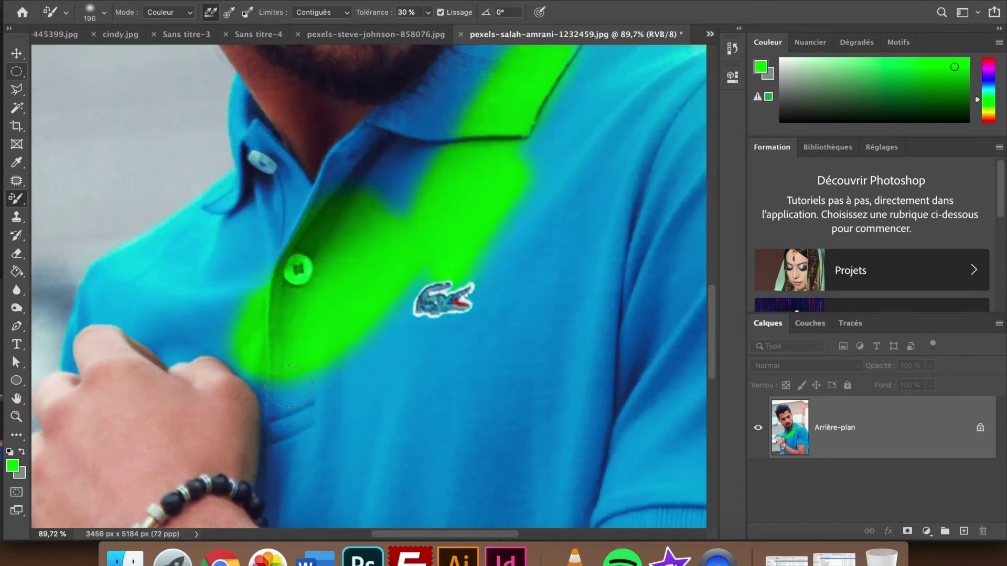
{"action": "scroll", "coordinate": [289, 386], "scroll_direction": "up", "scroll_amount": 4}
{"action": "left_click_drag", "start_coordinate": [261, 374], "coordinate": [258, 369]}
{"action": "mouse_move", "coordinate": [218, 312]}
{"action": "left_mouse_down"}
{"action": "mouse_move", "coordinate": [281, 390]}
{"action": "mouse_move", "coordinate": [293, 441]}
{"action": "mouse_move", "coordinate": [367, 362]}
{"action": "mouse_move", "coordinate": [345, 438]}
{"action": "mouse_move", "coordinate": [446, 315]}
{"action": "mouse_move", "coordinate": [338, 403]}
{"action": "left_mouse_up"}
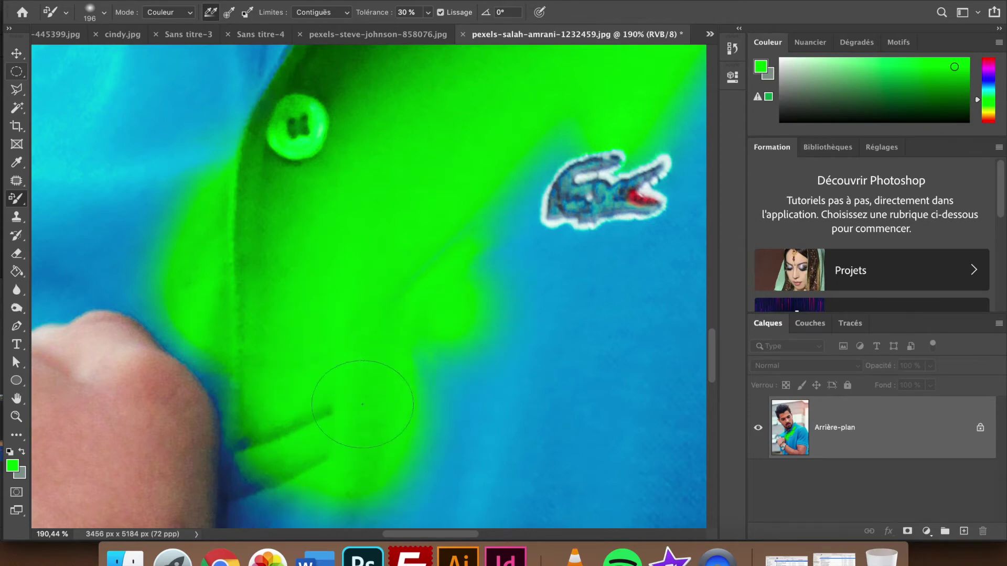
Step: Reduce the Color Replacement brush to 67 px and paint green over the fabric along the edge of the hand
{"action": "right_click", "coordinate": [372, 379]}
{"action": "left_click", "coordinate": [394, 360]}
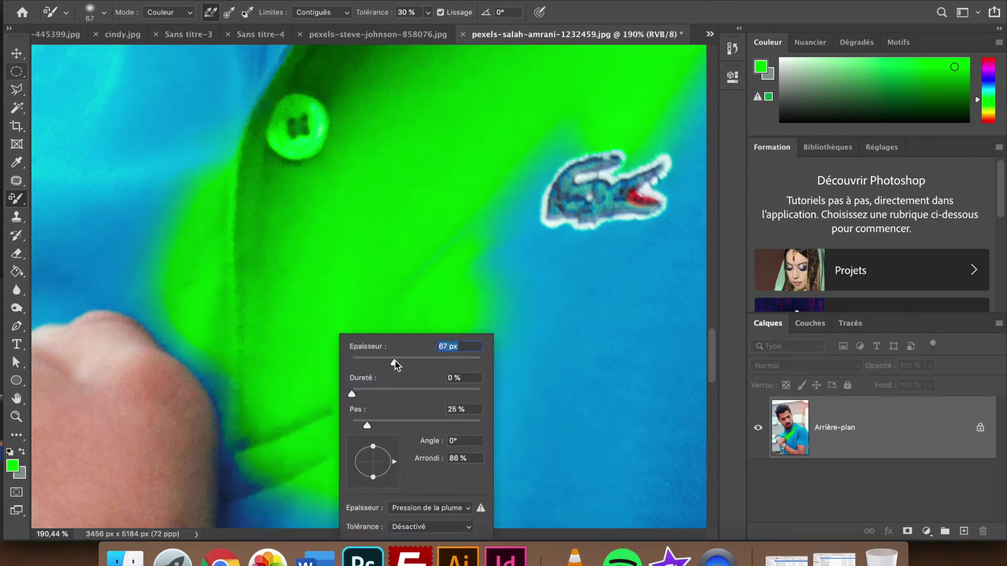
{"action": "left_click", "coordinate": [147, 309]}
{"action": "mouse_move", "coordinate": [147, 309]}
{"action": "left_mouse_down"}
{"action": "mouse_move", "coordinate": [215, 376]}
{"action": "mouse_move", "coordinate": [235, 438]}
{"action": "left_mouse_up"}
{"action": "left_click_drag", "start_coordinate": [68, 286], "coordinate": [139, 306]}
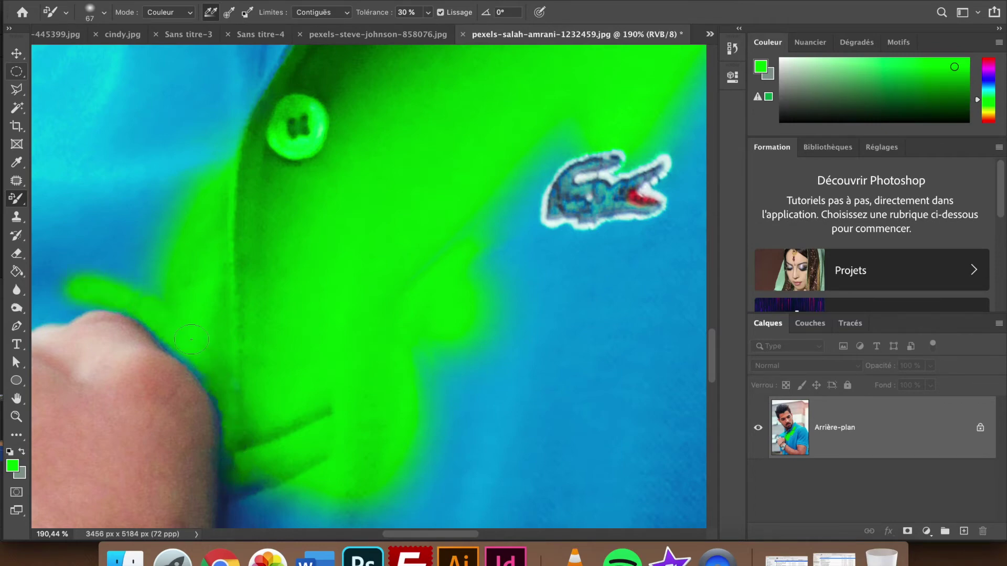
{"action": "scroll", "coordinate": [191, 339], "scroll_direction": "down", "scroll_amount": 5}
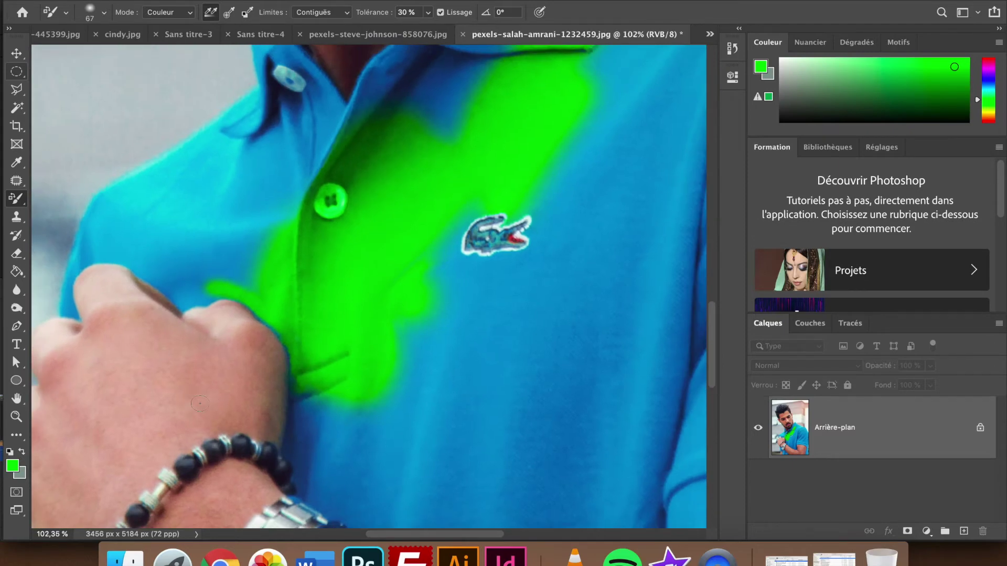
{"action": "scroll", "coordinate": [200, 403], "scroll_direction": "down", "scroll_amount": 5}
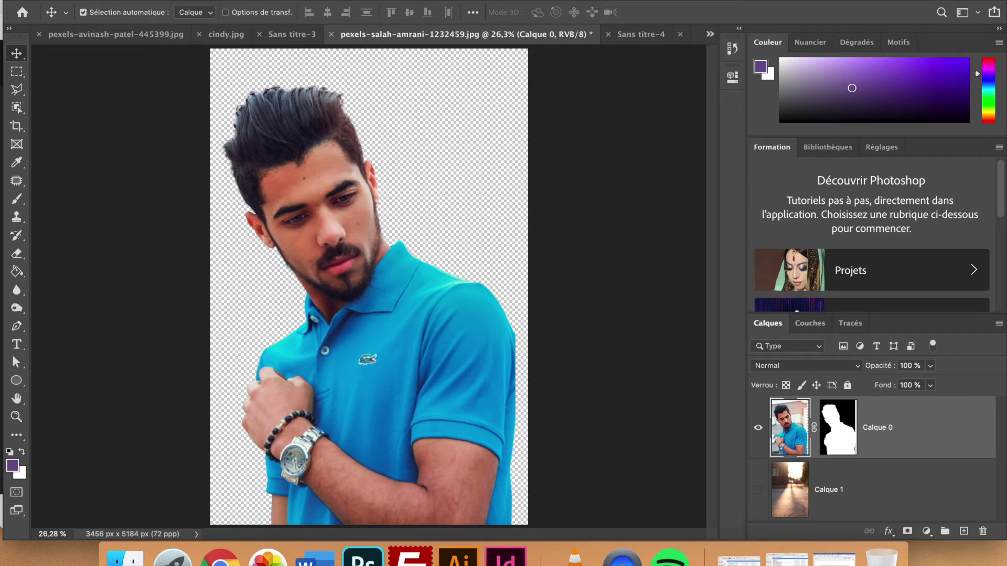
Step: Select the blue of the polo shirt on the cut-out man's layer Calque 0 with the Magic Wand tool
{"action": "left_click", "coordinate": [321, 1]}
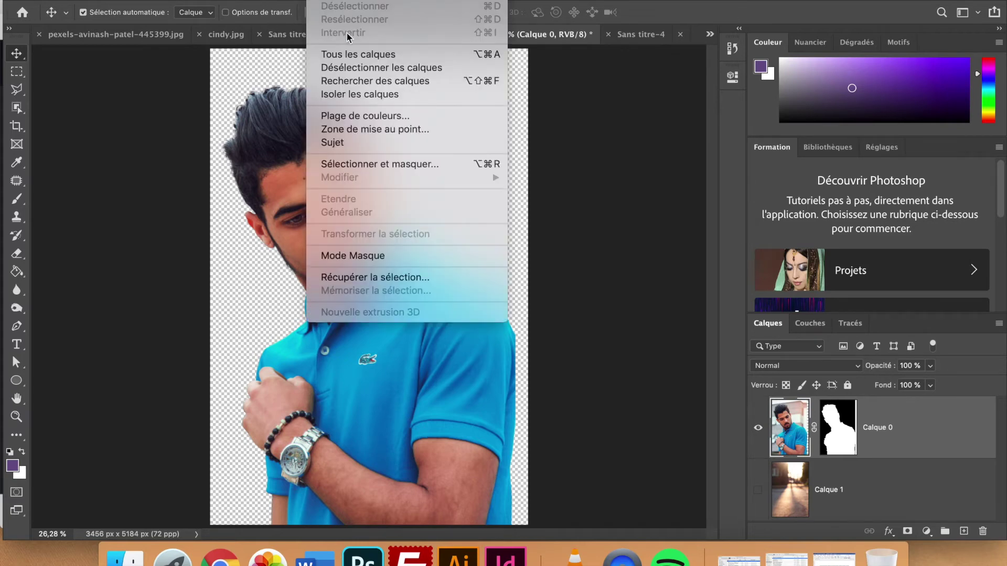
{"action": "left_click", "coordinate": [20, 107]}
{"action": "left_click", "coordinate": [20, 107]}
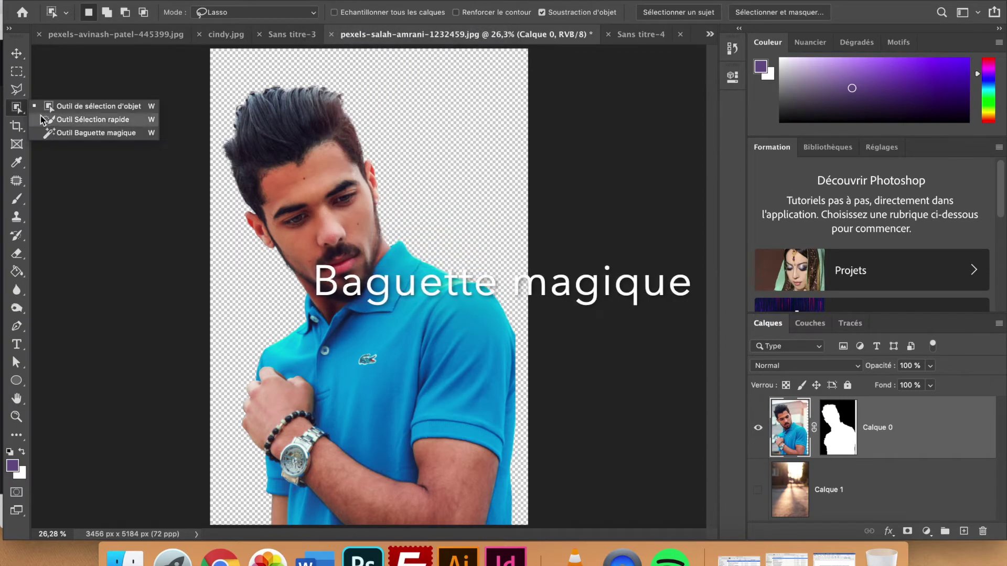
{"action": "left_click", "coordinate": [50, 133]}
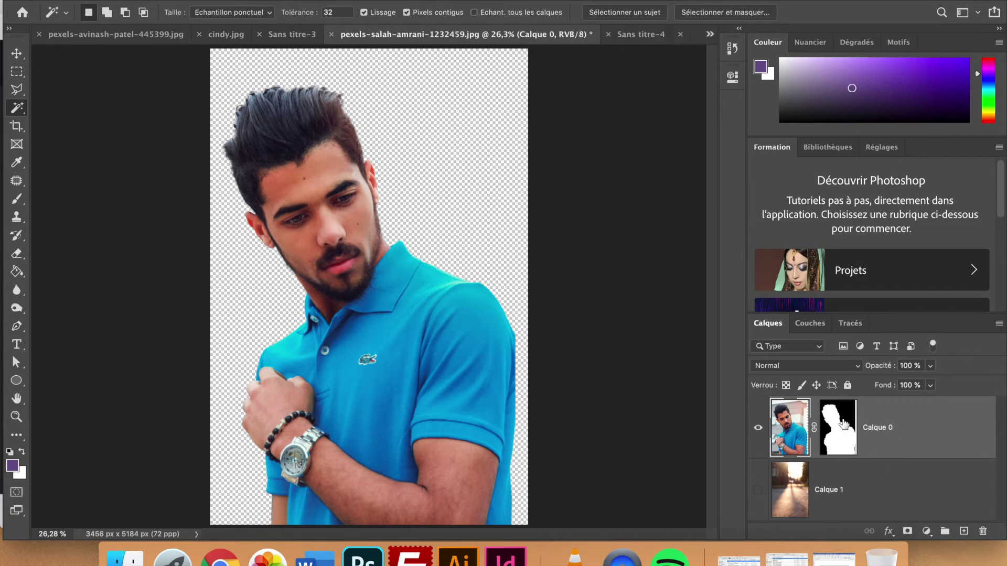
{"action": "left_click", "coordinate": [397, 341]}
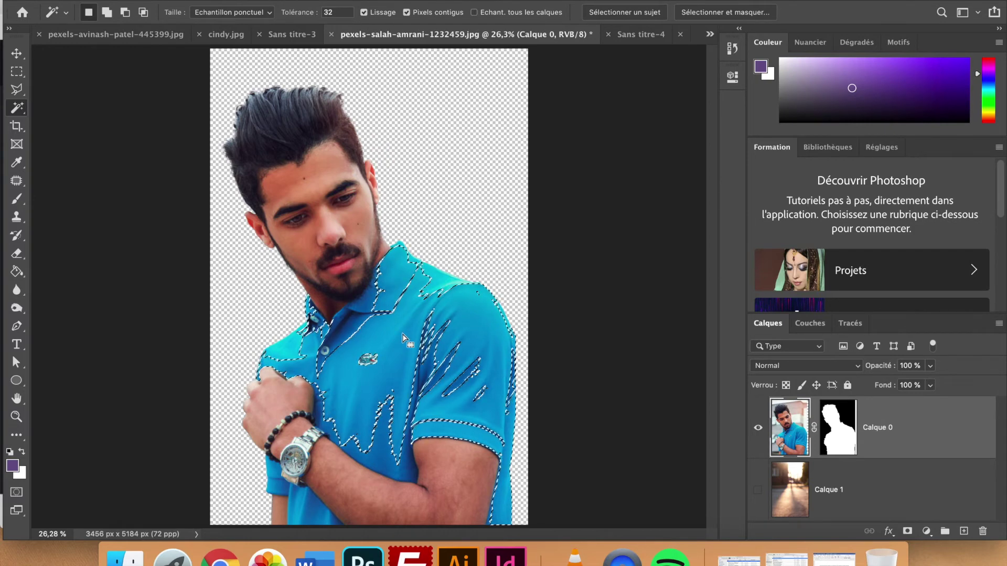
Step: Raise the Magic Wand tolerance to 180 and try selecting the polo shirt and then the man's face
{"action": "left_click", "coordinate": [311, 17]}
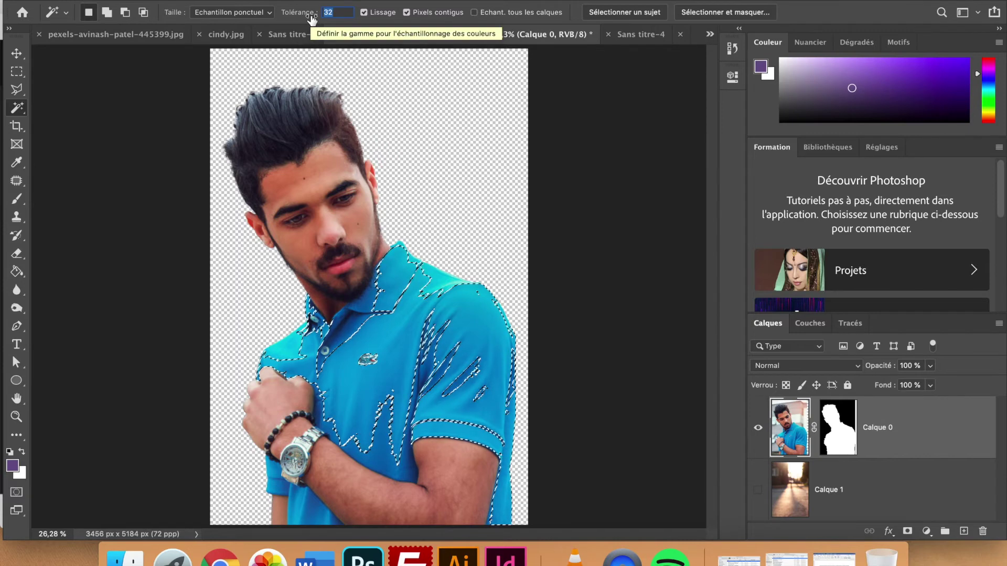
{"action": "type", "text": "180"}
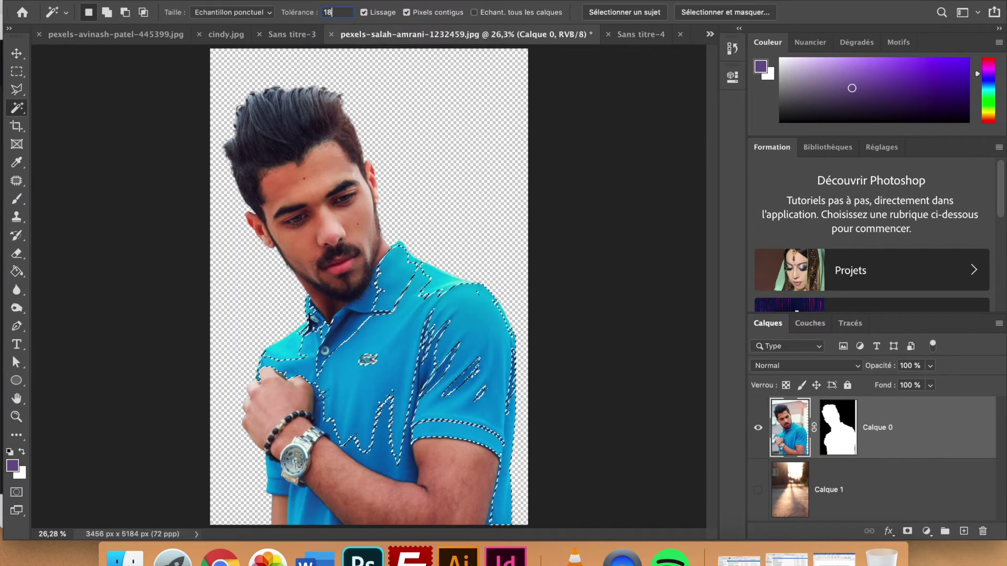
{"action": "left_click", "coordinate": [387, 364]}
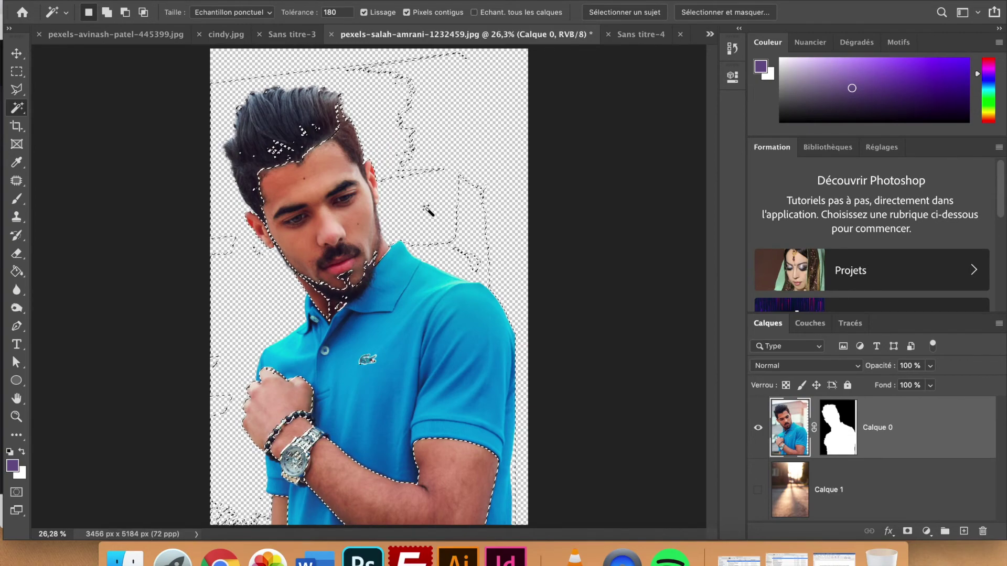
{"action": "left_click", "coordinate": [306, 183]}
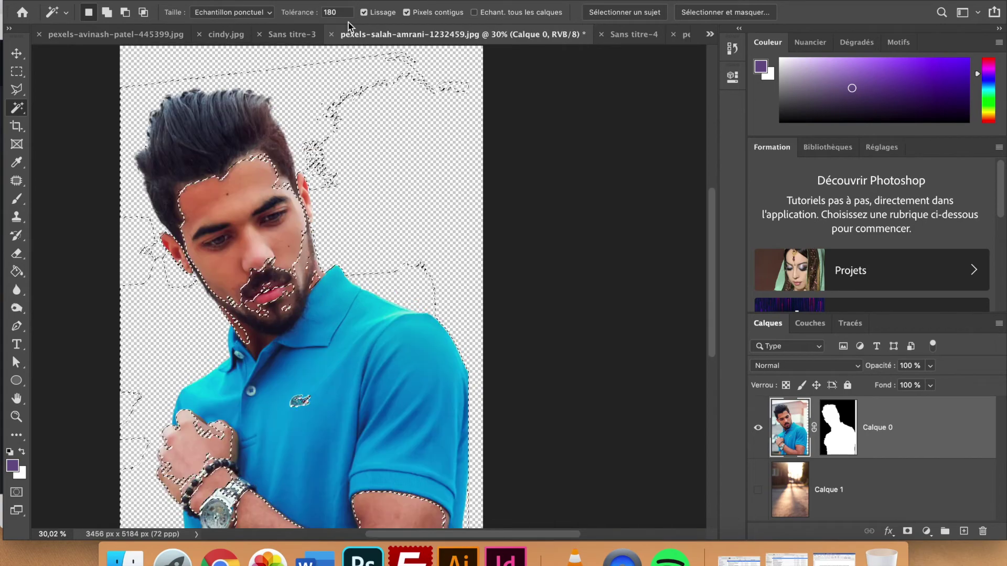
Step: Clear the selection, set the Magic Wand tolerance to 100 and select the blue polo shirt
{"action": "scroll", "coordinate": [456, 202], "scroll_direction": "up", "scroll_amount": 1}
{"action": "left_click", "coordinate": [321, 12]}
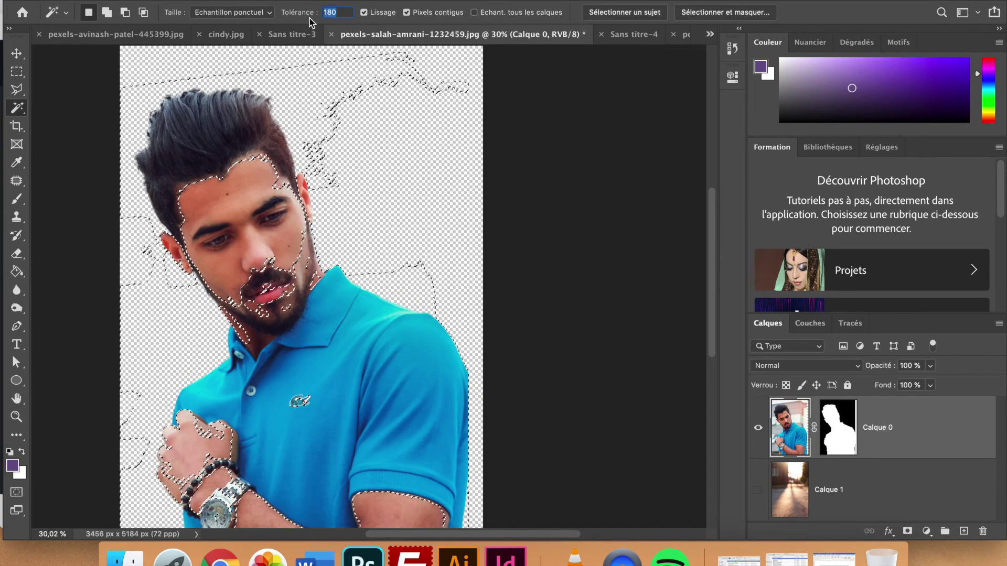
{"action": "key", "text": "super+d"}
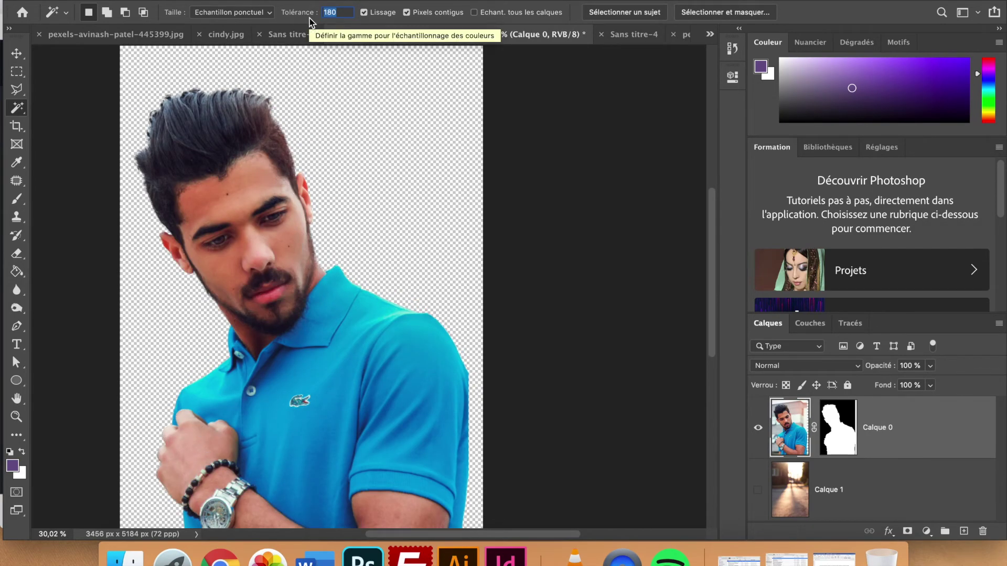
{"action": "type", "text": "1"}
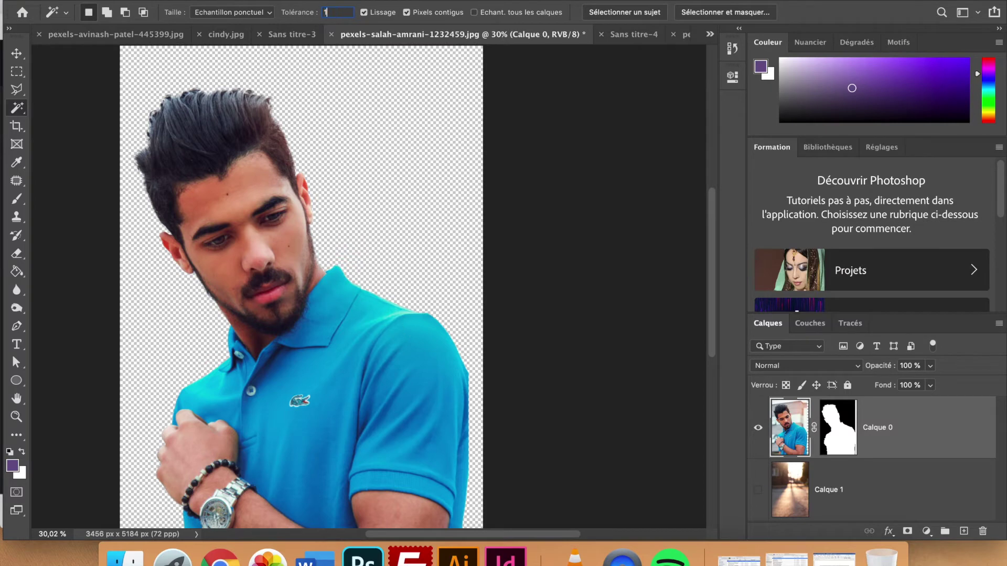
{"action": "type", "text": "00"}
{"action": "left_click", "coordinate": [381, 393]}
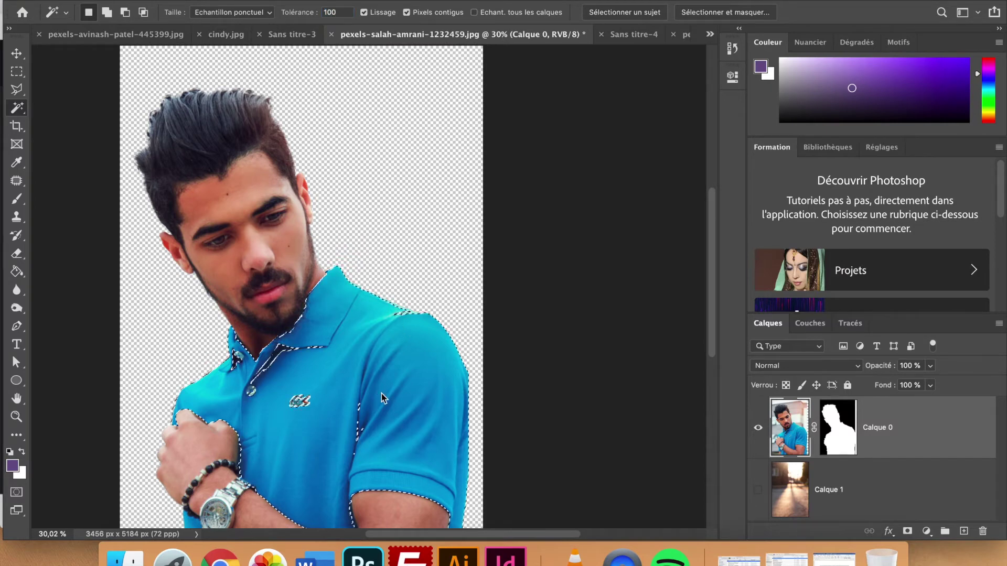
{"action": "scroll", "coordinate": [325, 430], "scroll_direction": "down", "scroll_amount": 3}
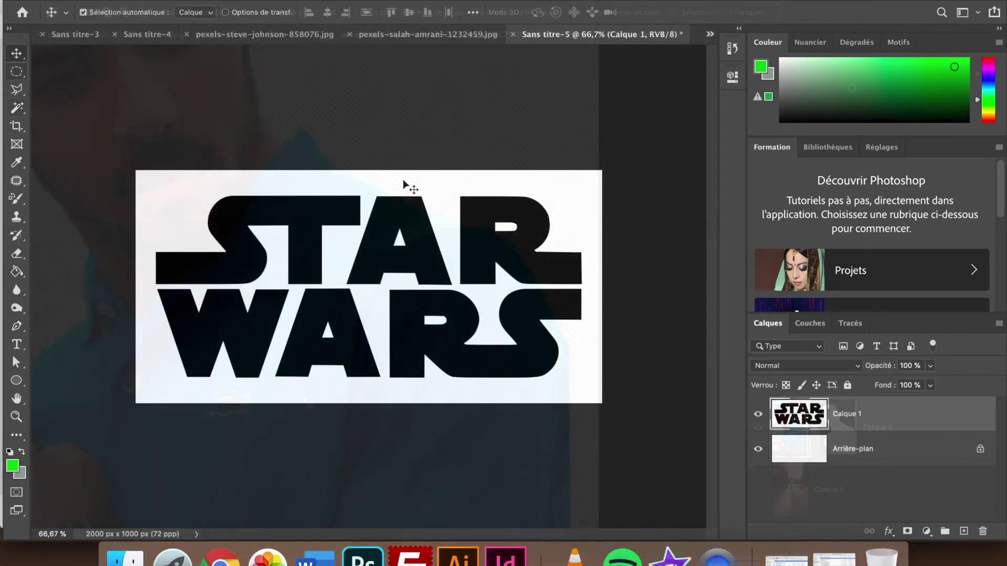
Step: Select the A of STAR with the Magic Wand and copy it onto the polo's chest in pexels-salah-amrani-1232459.jpg
{"action": "left_click", "coordinate": [17, 109]}
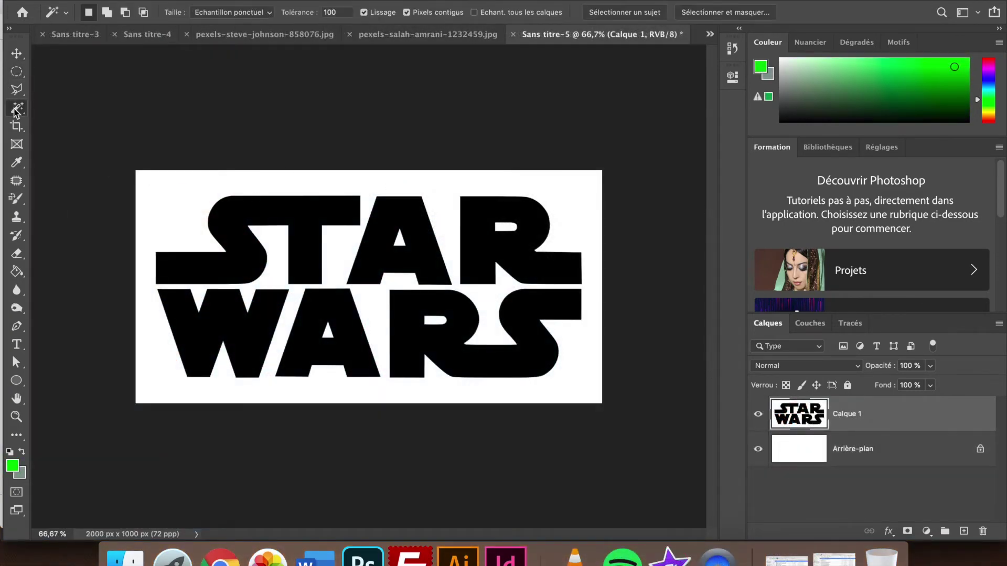
{"action": "left_click", "coordinate": [411, 225]}
{"action": "scroll", "coordinate": [407, 175], "scroll_direction": "up", "scroll_amount": 5}
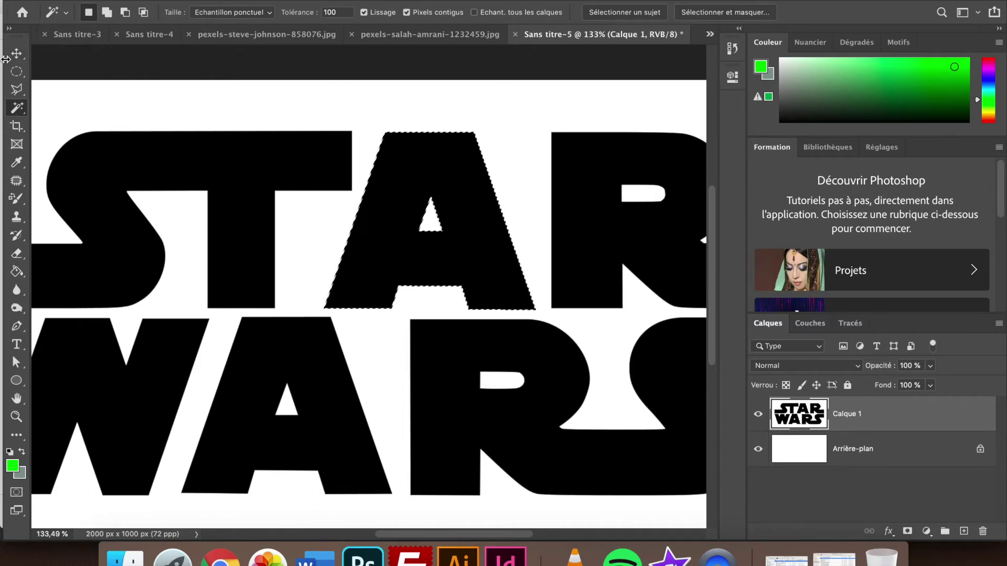
{"action": "key", "text": "v"}
{"action": "left_click_drag", "start_coordinate": [452, 179], "coordinate": [426, 47]}
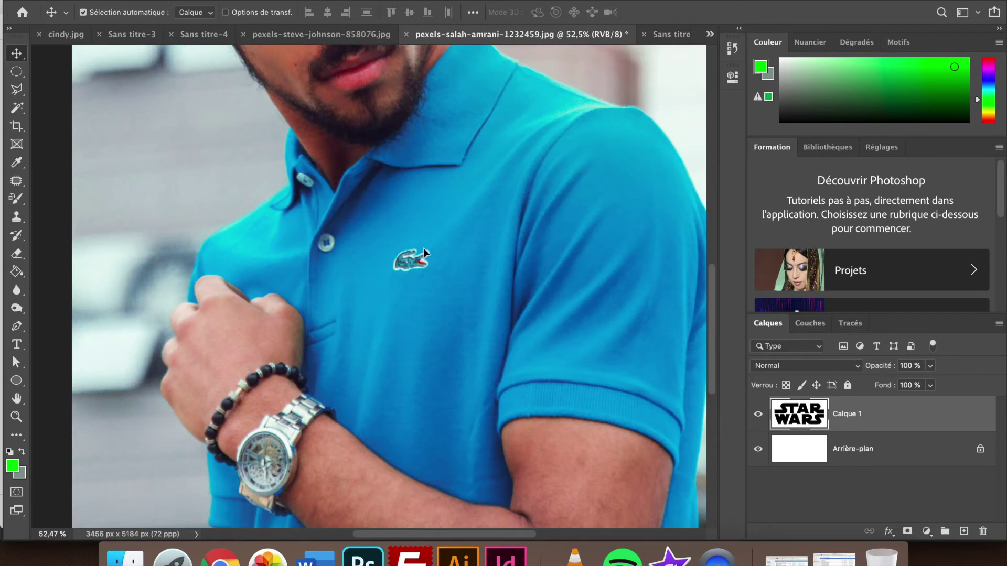
{"action": "left_click_drag", "start_coordinate": [423, 247], "coordinate": [424, 248]}
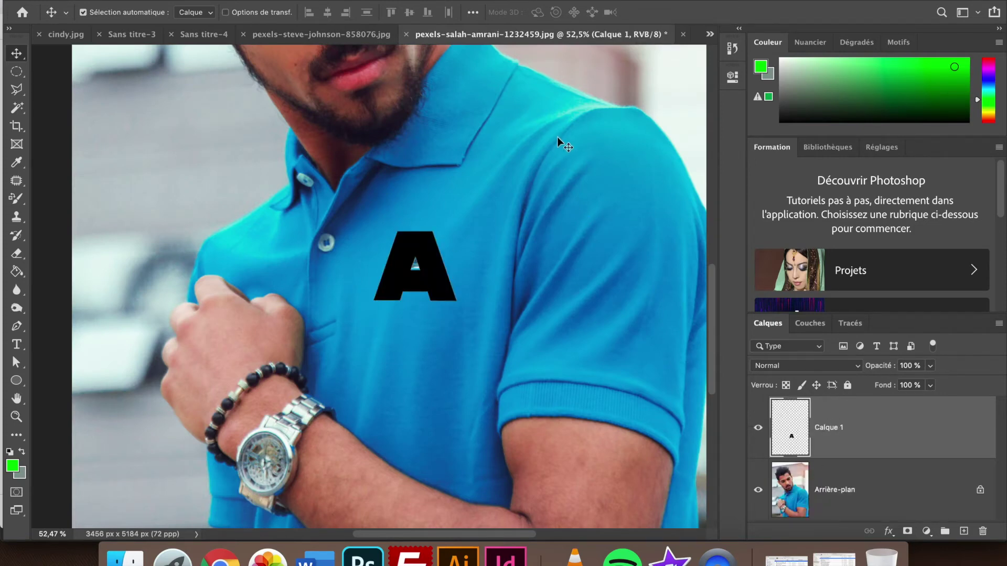
Step: Return to the Sans titre-5 document and add the W and A of WARS to the Magic Wand selection
{"action": "left_click", "coordinate": [710, 34]}
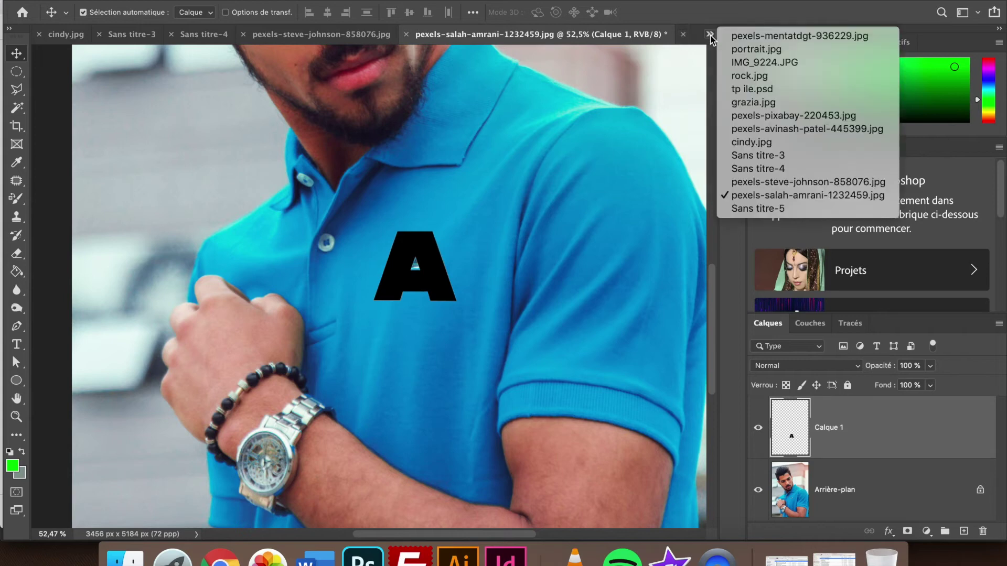
{"action": "left_click", "coordinate": [755, 208]}
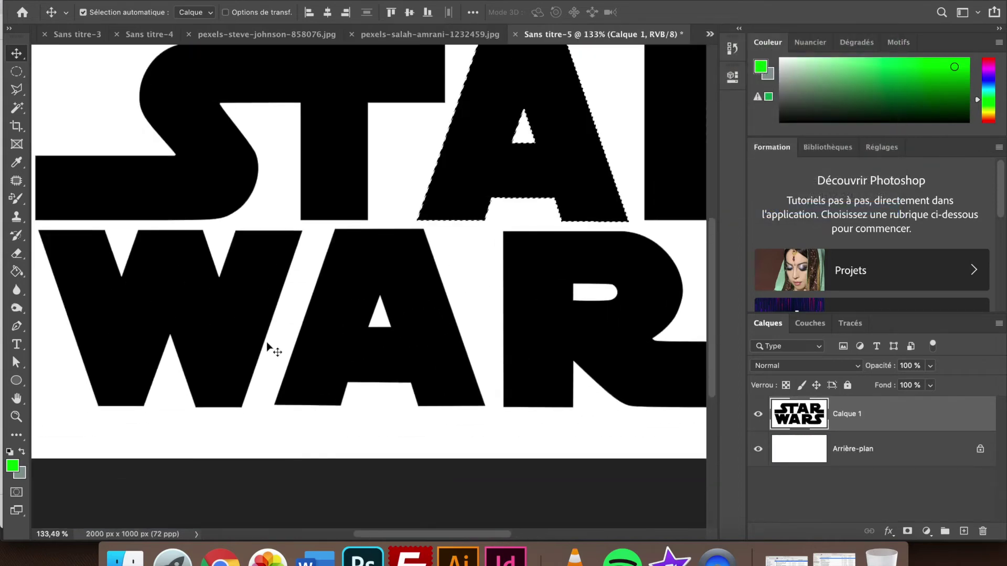
{"action": "left_click", "coordinate": [19, 109]}
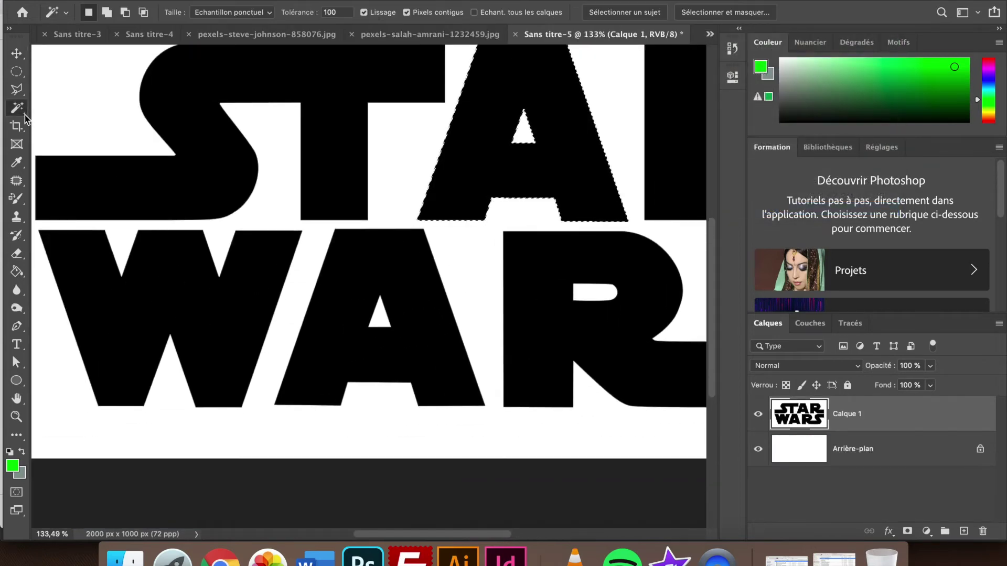
{"action": "left_click", "coordinate": [173, 270], "text": "shift"}
{"action": "left_click", "coordinate": [331, 333], "text": "shift"}
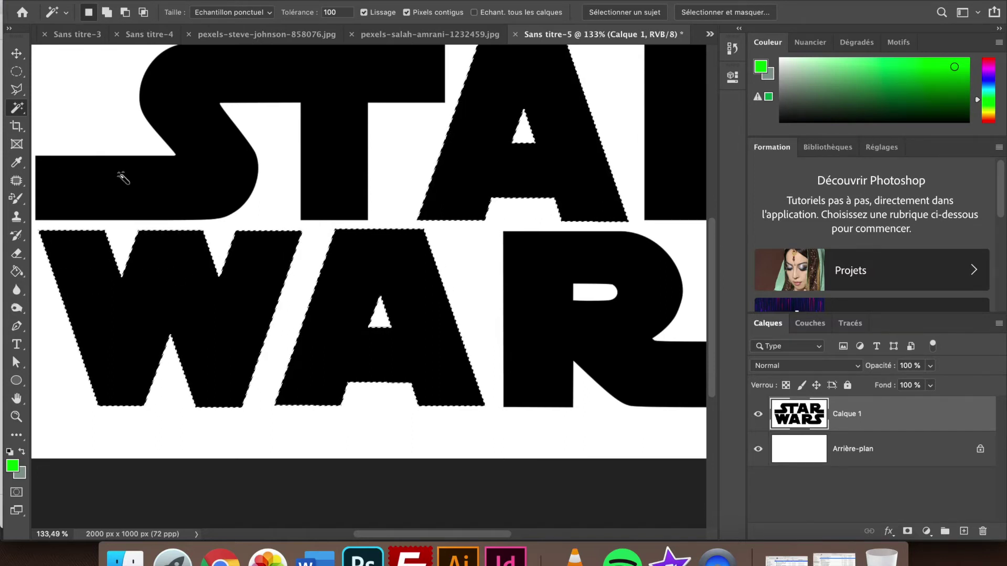
Step: Copy the selected letters into the man's photo over the shirt and forearm, and review the letter layers Calque 1 and Calque 2
{"action": "key", "text": "v"}
{"action": "left_click_drag", "start_coordinate": [412, 214], "coordinate": [462, 34]}
{"action": "left_click_drag", "start_coordinate": [426, 165], "coordinate": [371, 408]}
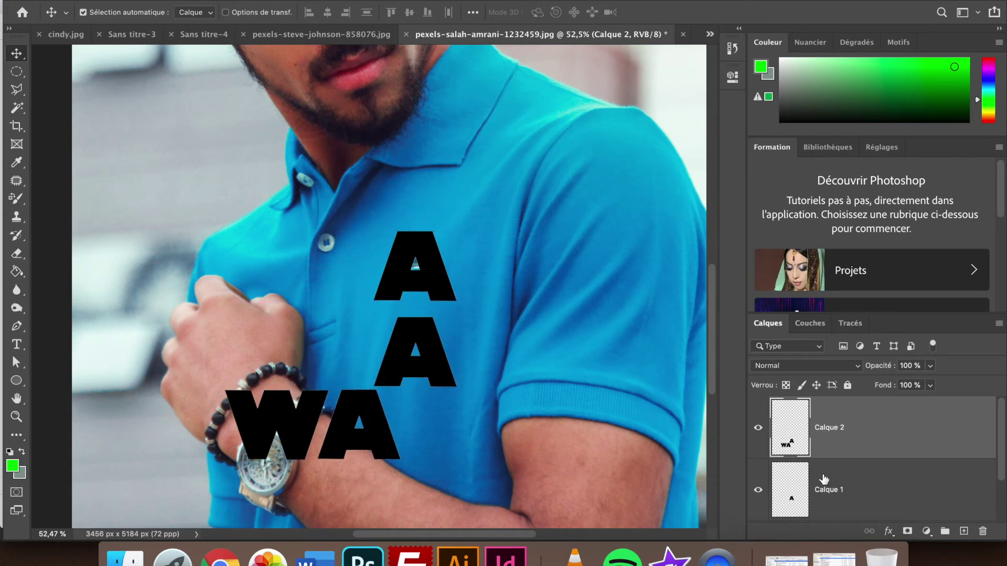
{"action": "scroll", "coordinate": [837, 452], "scroll_direction": "down", "scroll_amount": 2}
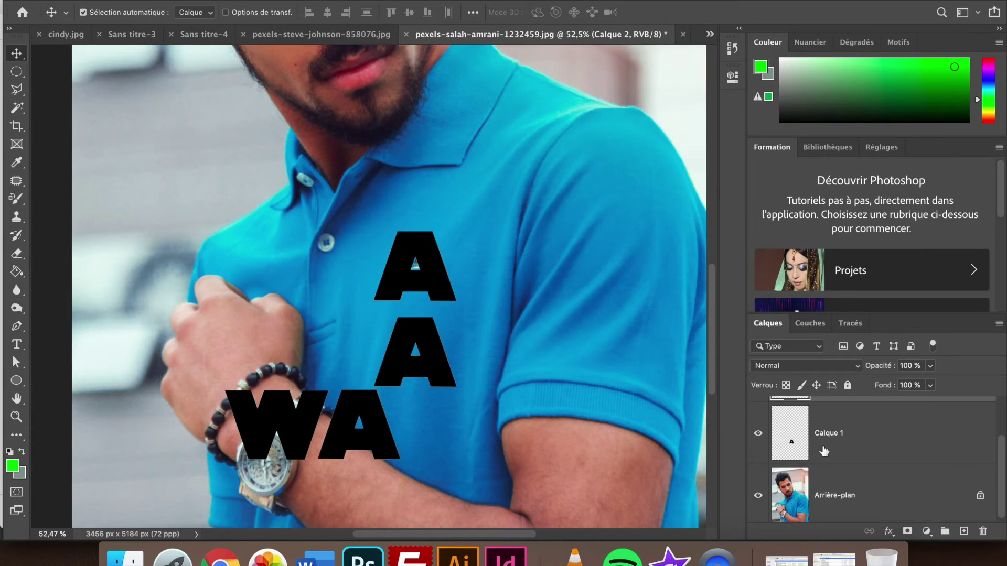
{"action": "left_click", "coordinate": [817, 450]}
{"action": "scroll", "coordinate": [817, 449], "scroll_direction": "up", "scroll_amount": 2}
{"action": "left_click", "coordinate": [834, 426]}
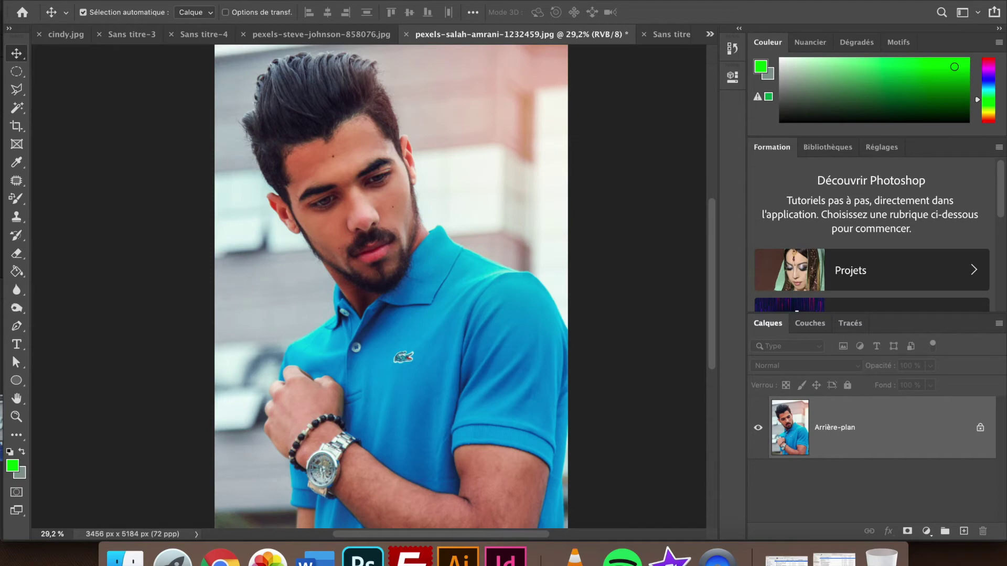
Step: Select the man's skin with Plage de couleurs, using the Coloration de la peau range and a reduced tolerance
{"action": "left_click", "coordinate": [320, 0]}
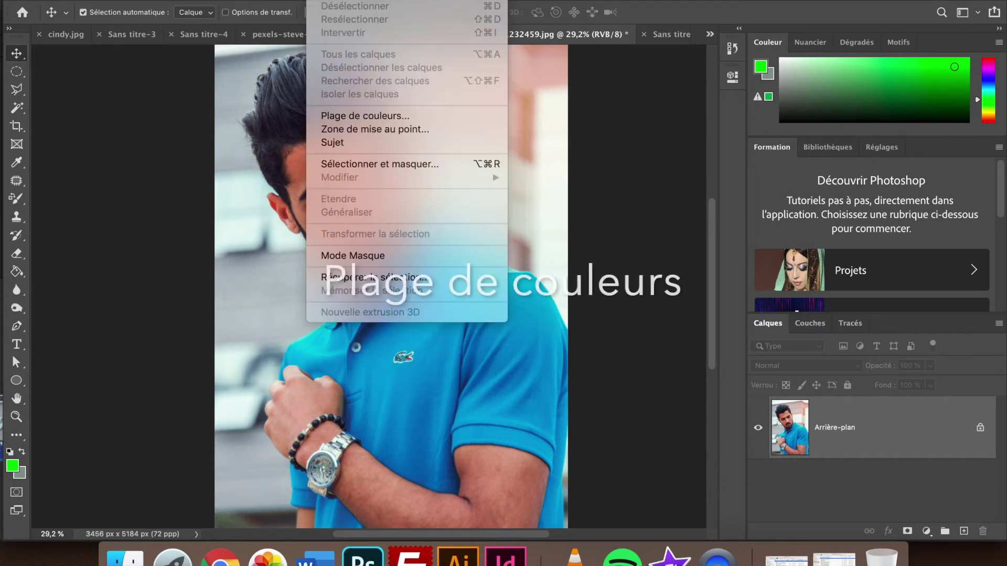
{"action": "left_click", "coordinate": [367, 116]}
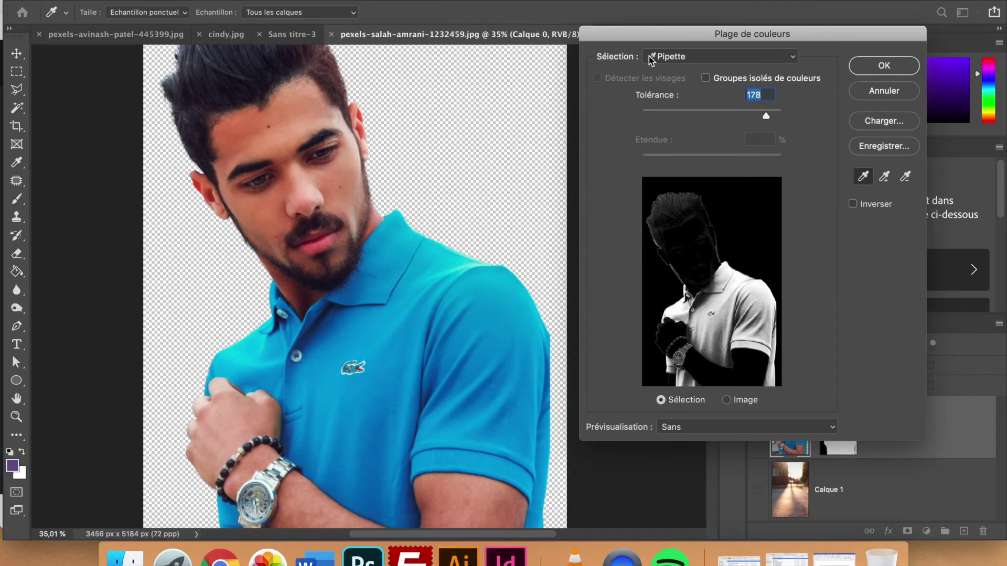
{"action": "left_click", "coordinate": [744, 56]}
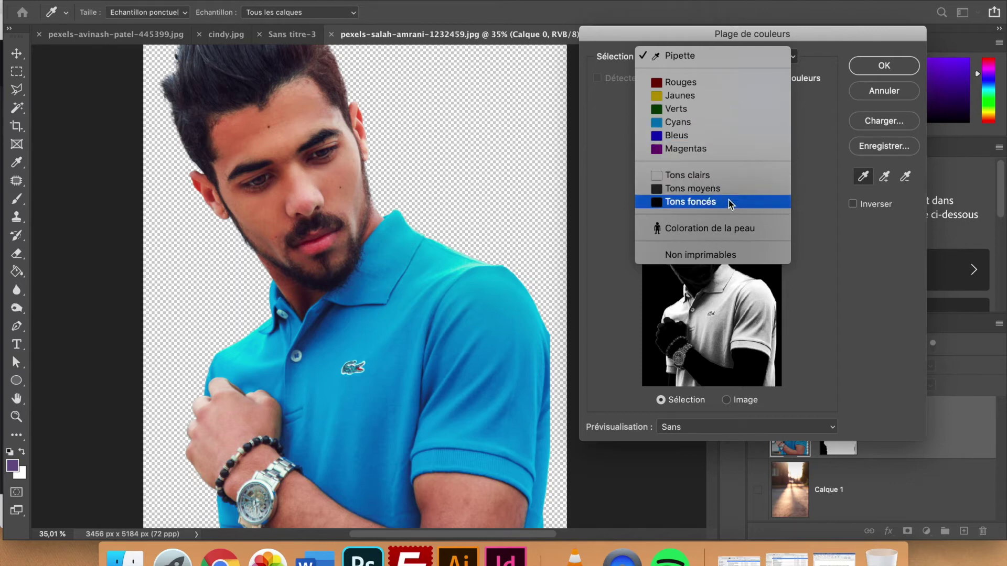
{"action": "left_click", "coordinate": [764, 231]}
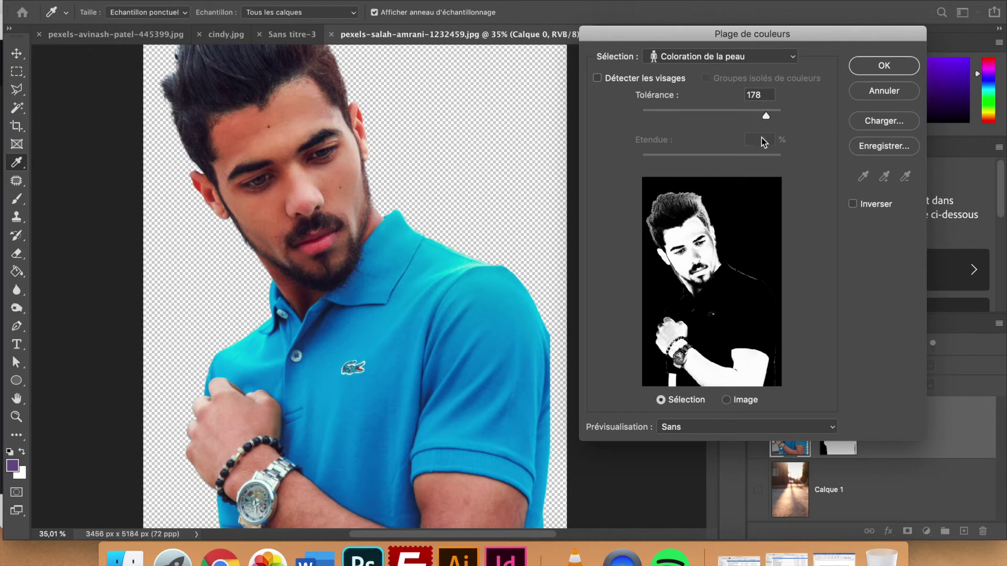
{"action": "left_click_drag", "start_coordinate": [766, 117], "coordinate": [704, 116]}
{"action": "left_click", "coordinate": [875, 68]}
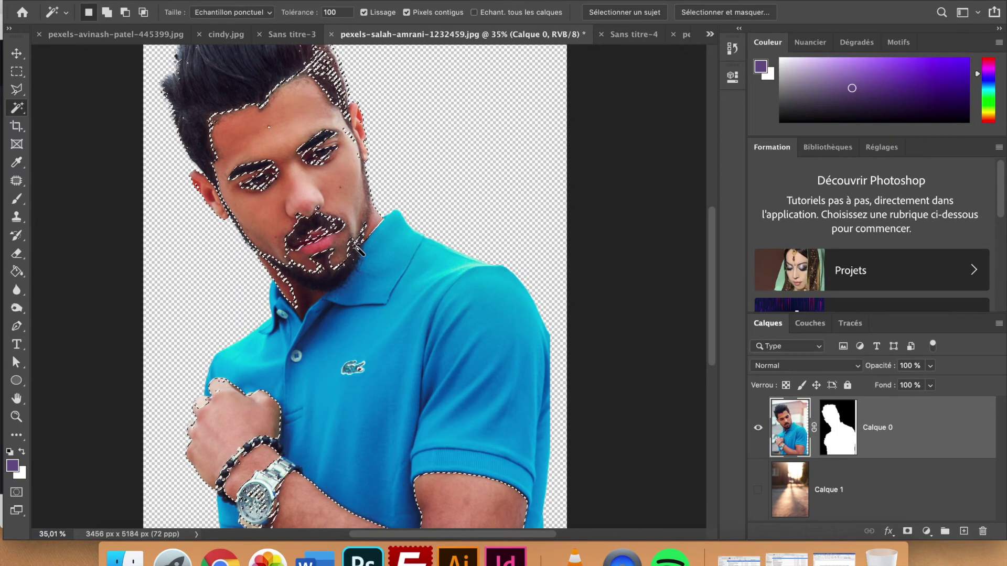
Step: Darken the selected skin with an Exposition adjustment of -0,18
{"action": "scroll", "coordinate": [358, 251], "scroll_direction": "down", "scroll_amount": 5}
{"action": "scroll", "coordinate": [358, 251], "scroll_direction": "up", "scroll_amount": 4}
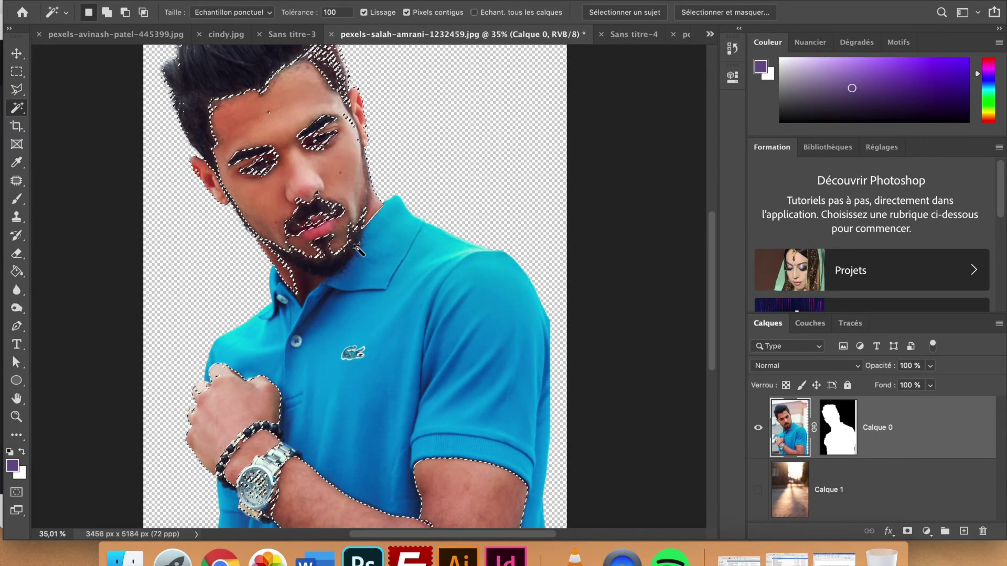
{"action": "scroll", "coordinate": [358, 251], "scroll_direction": "down", "scroll_amount": 3}
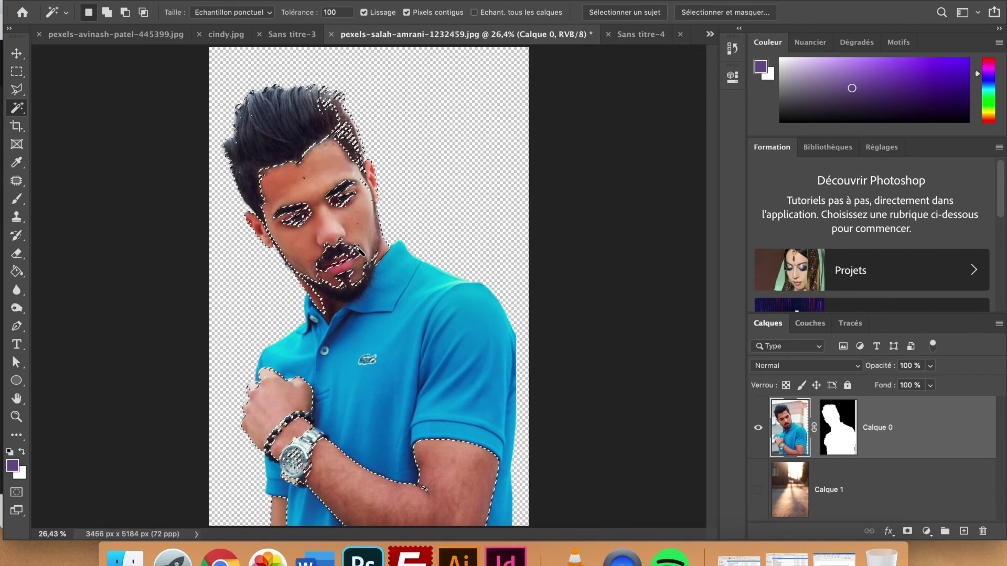
{"action": "left_click", "coordinate": [202, 0]}
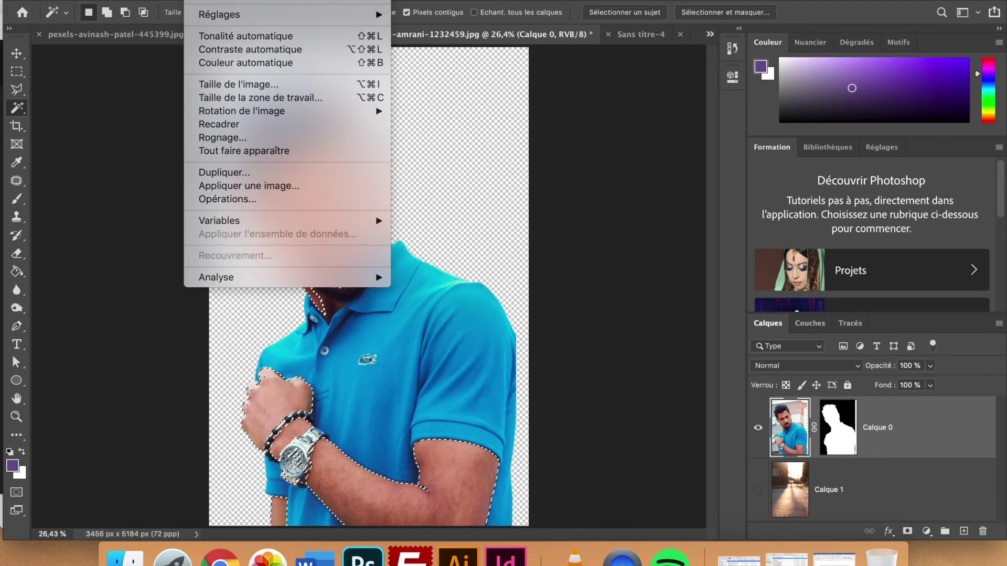
{"action": "mouse_move", "coordinate": [223, 14]}
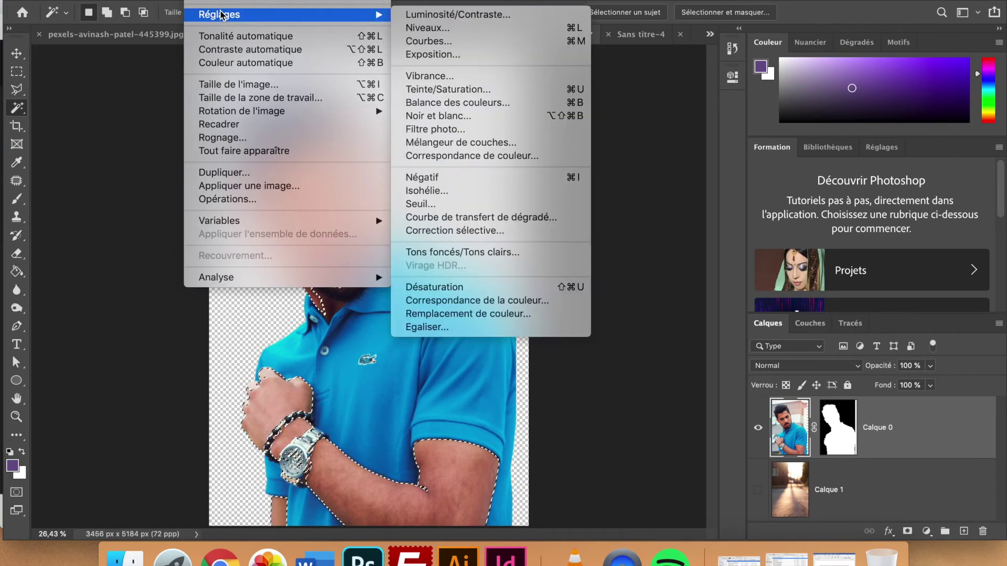
{"action": "left_click", "coordinate": [500, 54]}
{"action": "left_click_drag", "start_coordinate": [470, 120], "coordinate": [581, 123]}
{"action": "left_click_drag", "start_coordinate": [577, 186], "coordinate": [574, 188]}
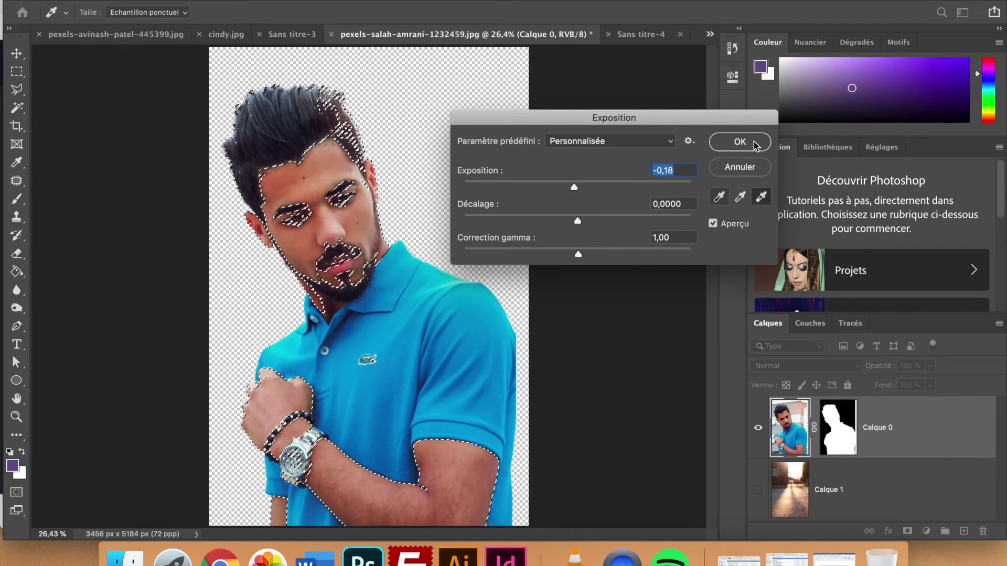
{"action": "key", "text": "Return"}
Step: Clear the skin selection and make a Magic Wand selection from the wristwatch dial at tolerance 100
{"action": "key", "text": "w"}
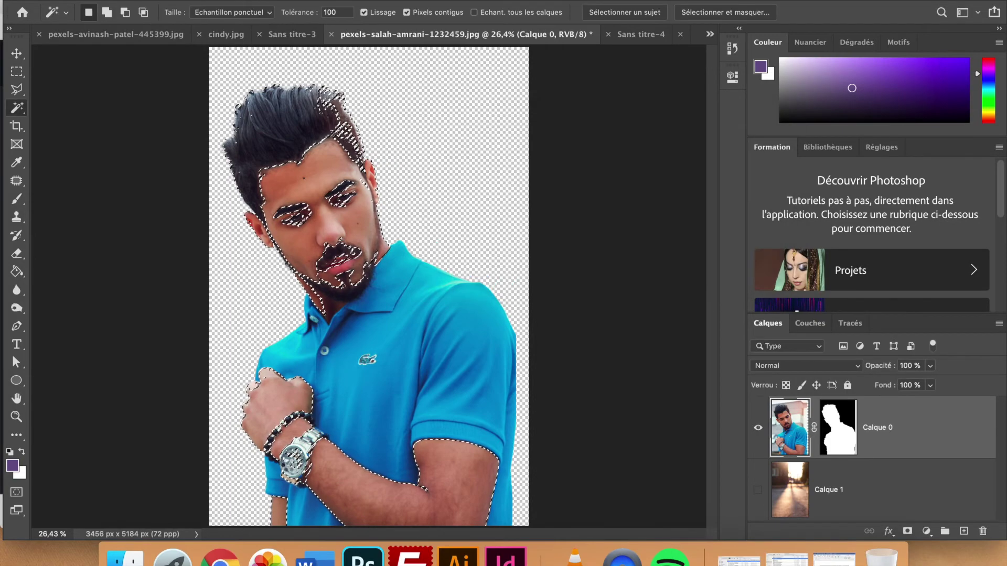
{"action": "scroll", "coordinate": [367, 286], "scroll_direction": "up", "scroll_amount": 5}
{"action": "scroll", "coordinate": [288, 464], "scroll_direction": "up", "scroll_amount": 4}
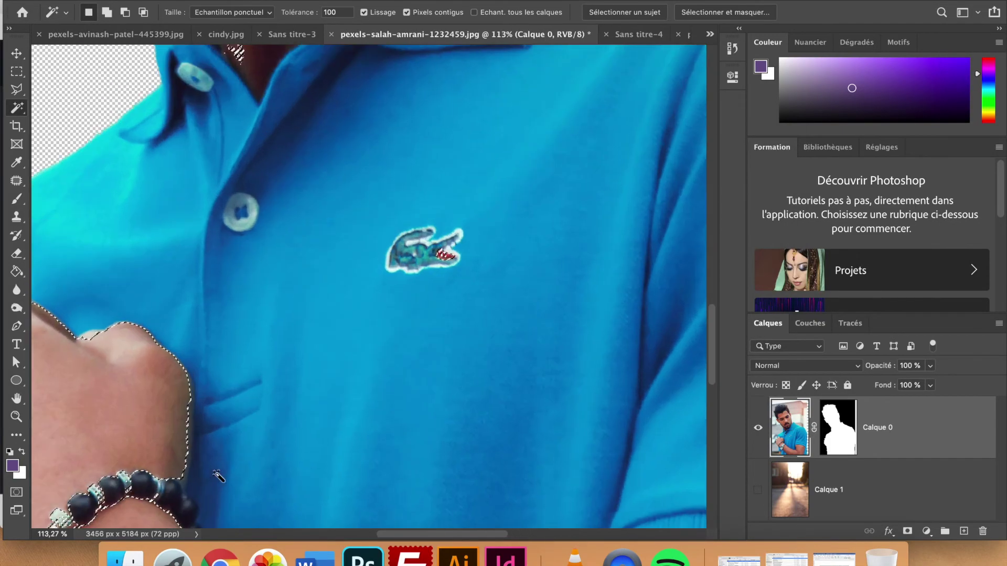
{"action": "key", "text": "super+d"}
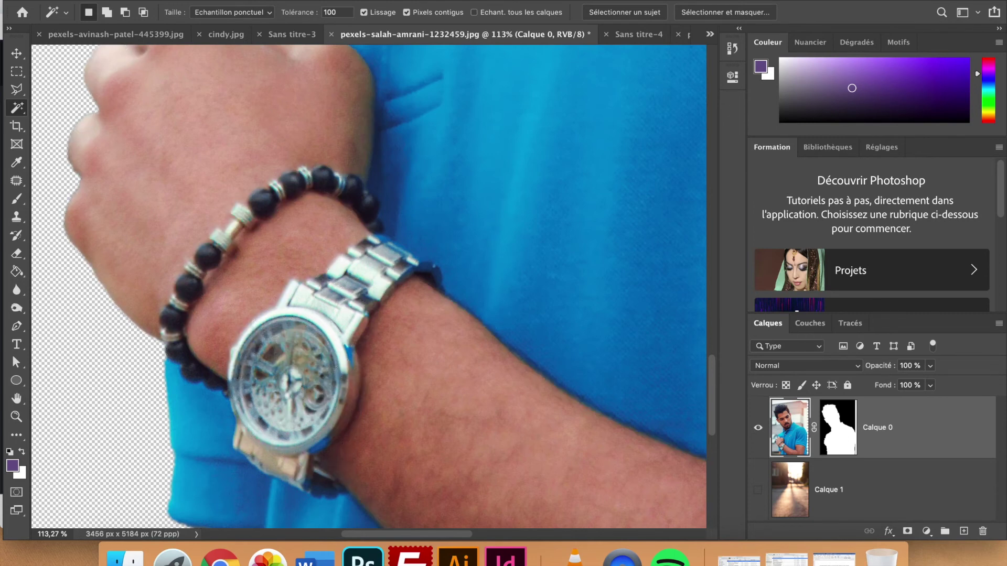
{"action": "left_click", "coordinate": [276, 372]}
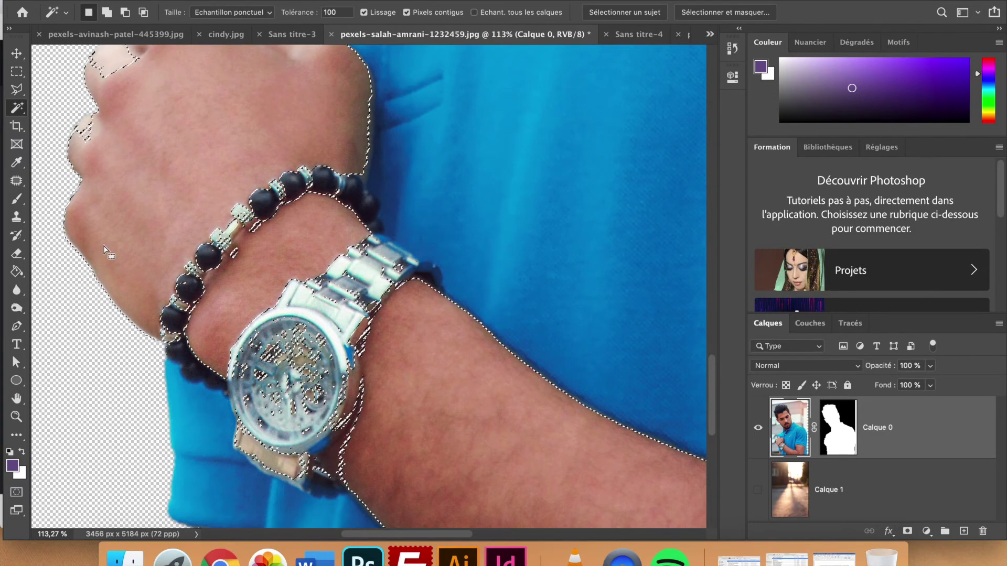
Step: Subtract the wristwatch dial from the skin selection with several overlapping Elliptical Marquee areas
{"action": "left_click", "coordinate": [17, 72]}
{"action": "right_click", "coordinate": [17, 72]}
{"action": "left_click", "coordinate": [84, 78]}
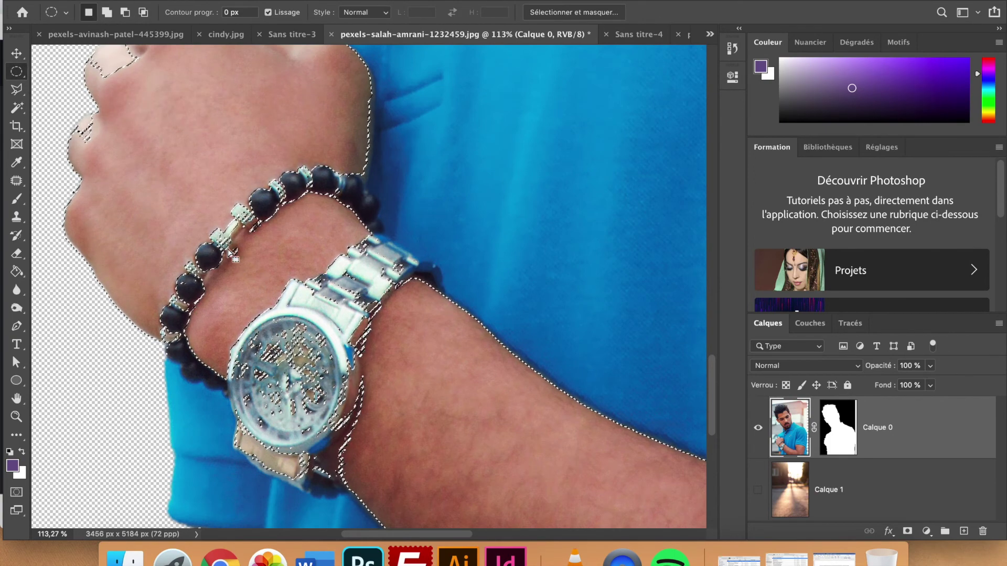
{"action": "key", "text": "alt"}
{"action": "left_click_drag", "start_coordinate": [270, 335], "coordinate": [328, 362]}
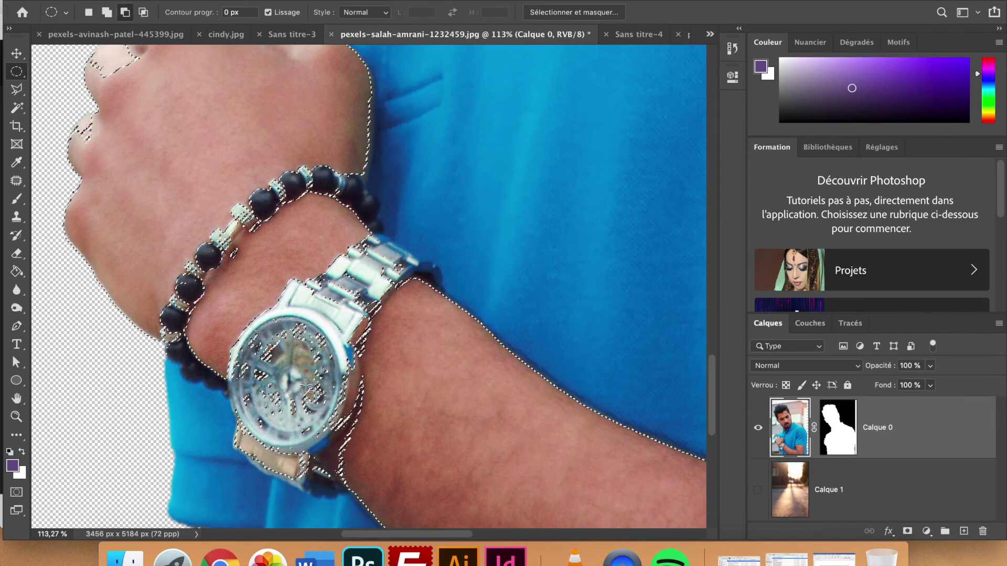
{"action": "left_click_drag", "start_coordinate": [251, 354], "coordinate": [318, 439]}
{"action": "left_click_drag", "start_coordinate": [252, 303], "coordinate": [329, 358]}
{"action": "left_click_drag", "start_coordinate": [280, 338], "coordinate": [356, 439]}
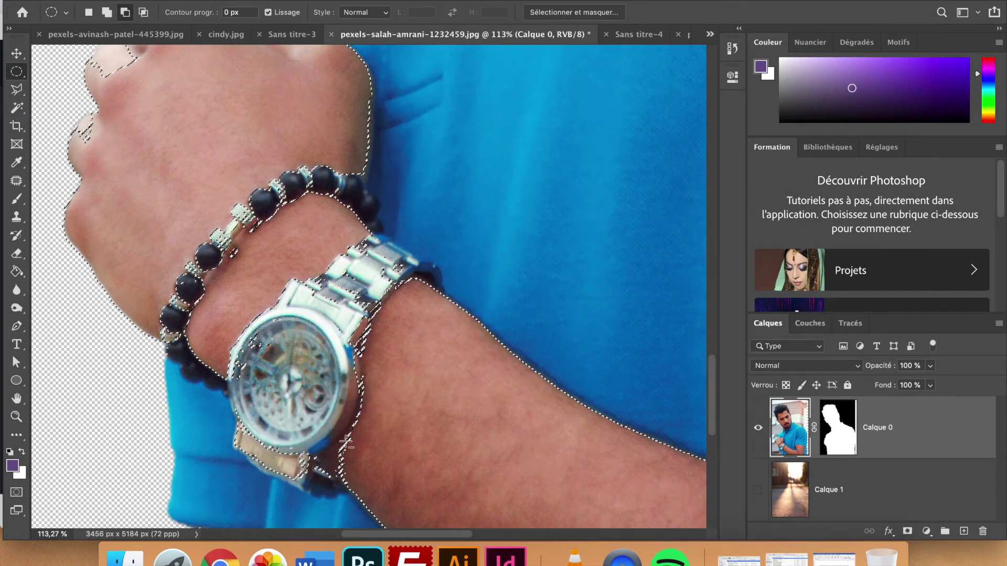
{"action": "left_click_drag", "start_coordinate": [247, 420], "coordinate": [299, 469]}
{"action": "left_click_drag", "start_coordinate": [286, 343], "coordinate": [244, 326]}
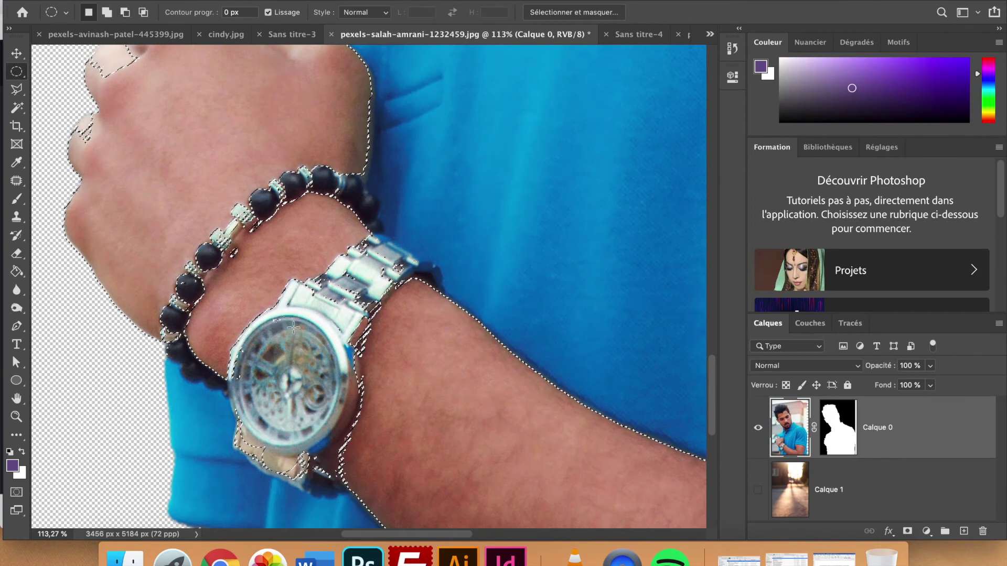
Step: Clear the selection and sample the shirt's blue in Plage de couleurs with the Pipette range at tolerance 0
{"action": "scroll", "coordinate": [376, 268], "scroll_direction": "down", "scroll_amount": 5}
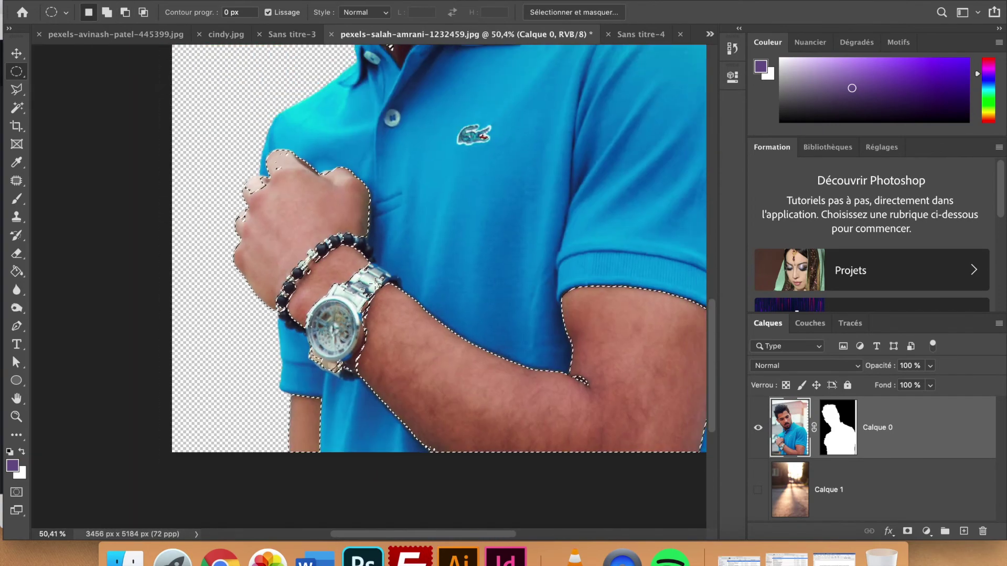
{"action": "scroll", "coordinate": [375, 284], "scroll_direction": "down", "scroll_amount": 5}
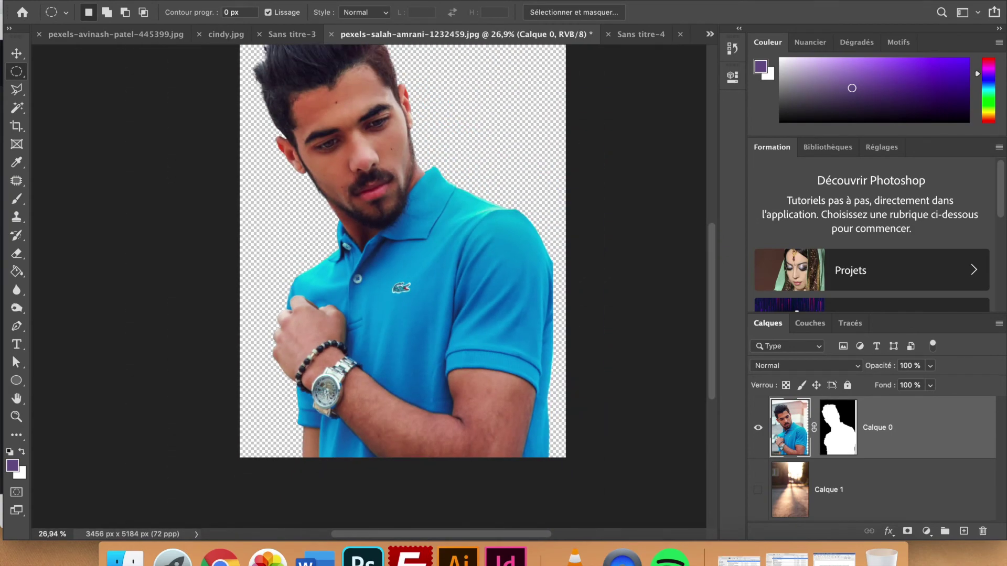
{"action": "left_click", "coordinate": [314, 0]}
{"action": "left_click", "coordinate": [400, 115]}
{"action": "left_click", "coordinate": [715, 57]}
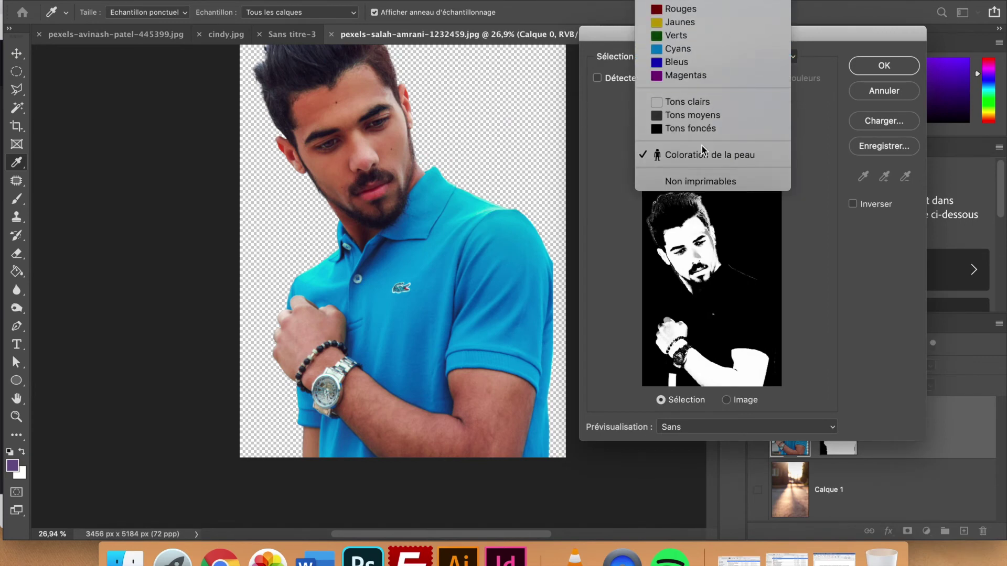
{"action": "left_click", "coordinate": [706, 115]}
{"action": "left_click_drag", "start_coordinate": [674, 118], "coordinate": [641, 115]}
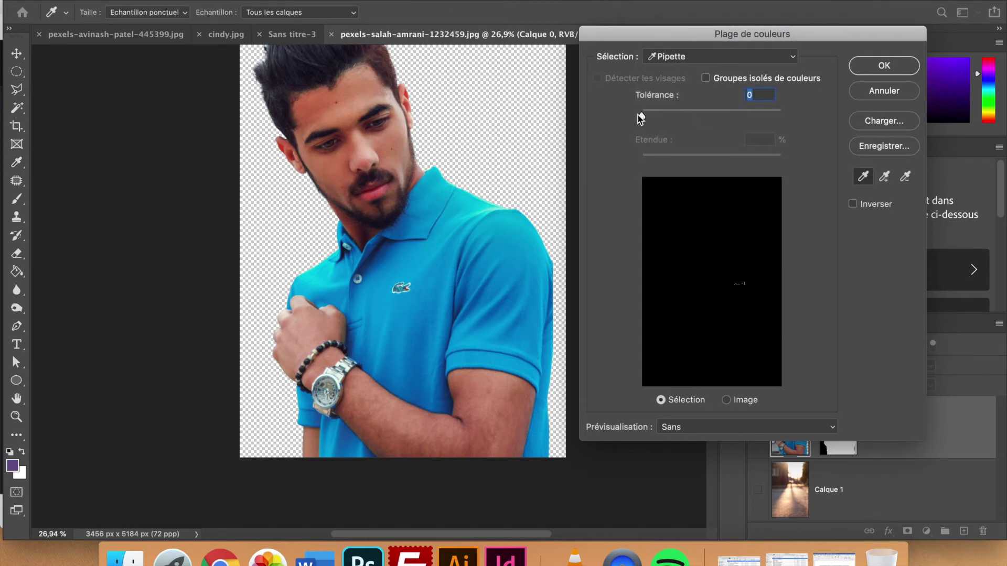
{"action": "left_click", "coordinate": [437, 252]}
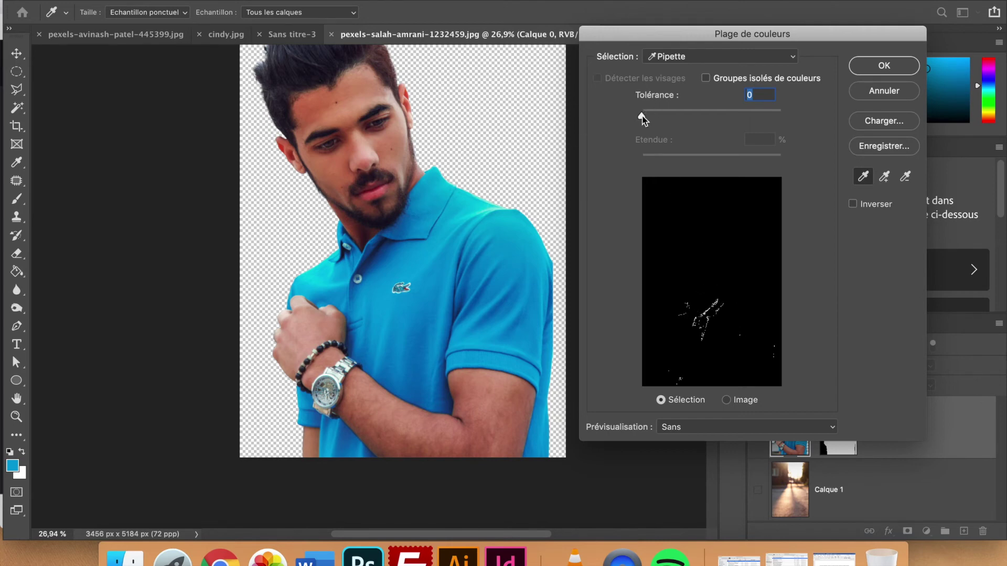
Step: Raise the colour range tolerance to 141 to extend the selection across the shirt
{"action": "left_click", "coordinate": [661, 117]}
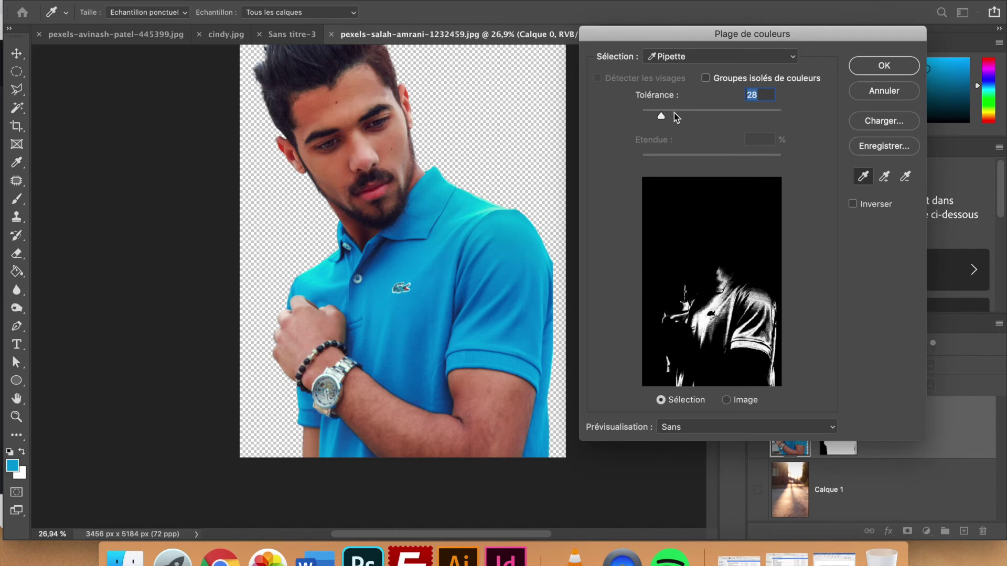
{"action": "left_click", "coordinate": [673, 113]}
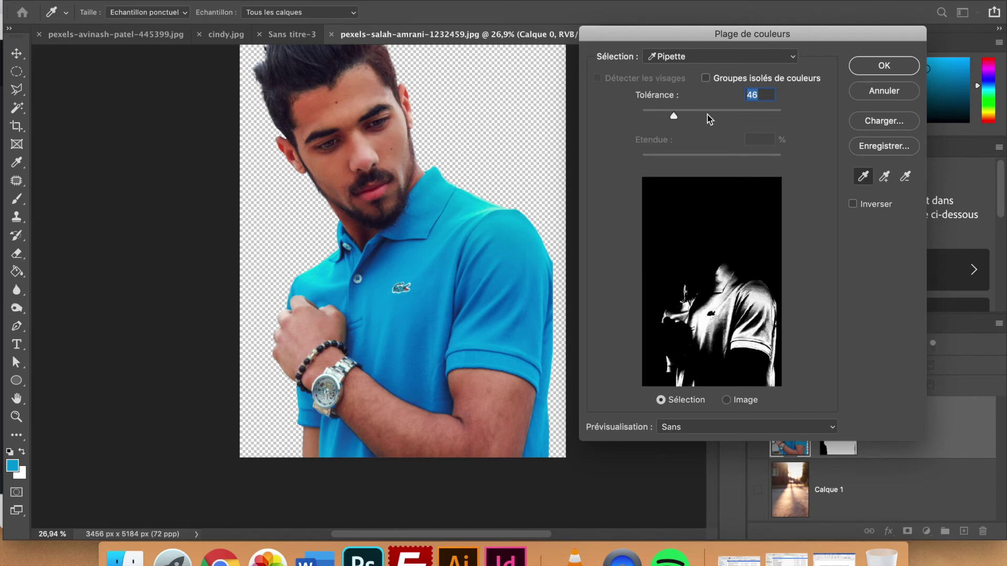
{"action": "left_click", "coordinate": [720, 115]}
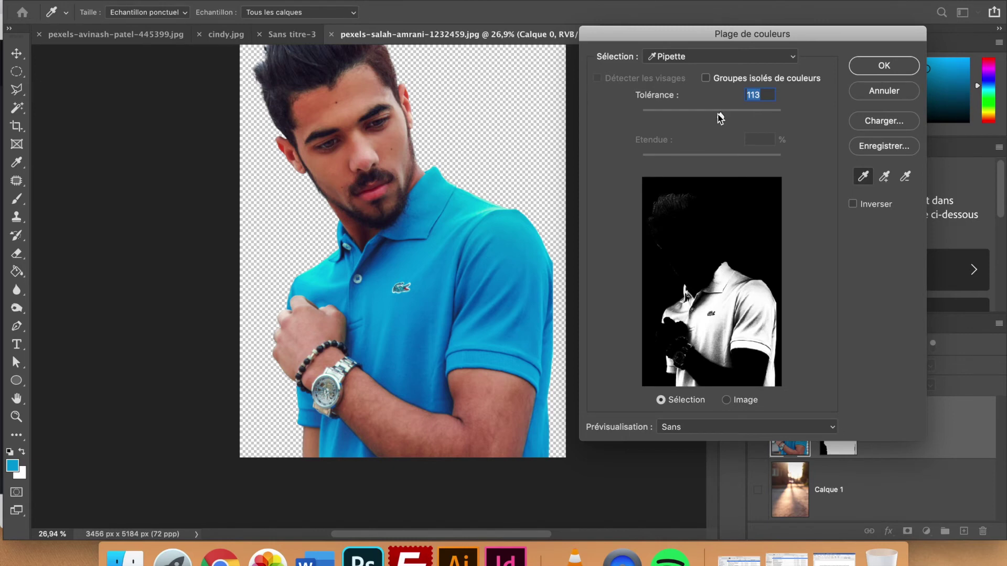
{"action": "left_click", "coordinate": [739, 114]}
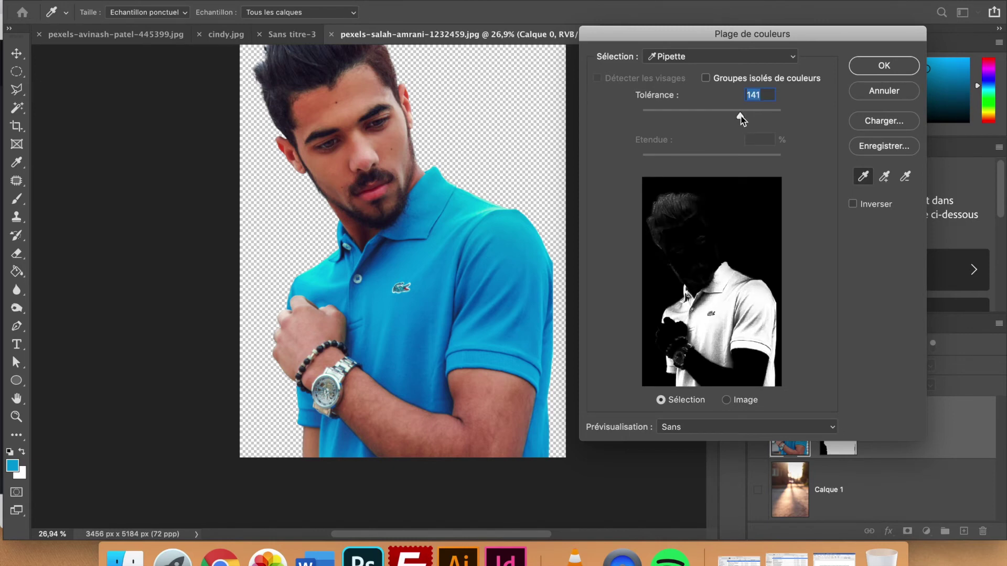
{"action": "left_click", "coordinate": [746, 114]}
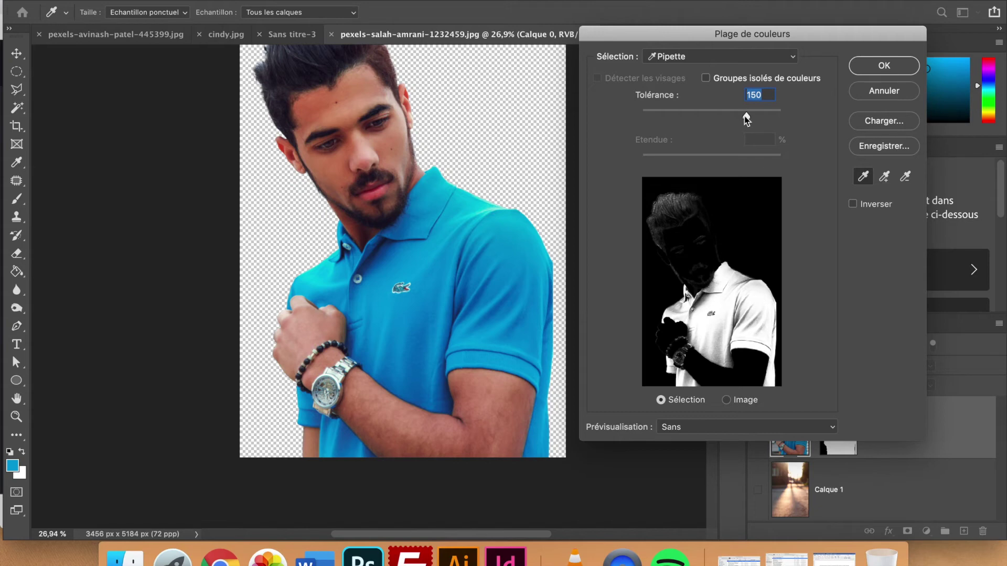
{"action": "left_click", "coordinate": [741, 115]}
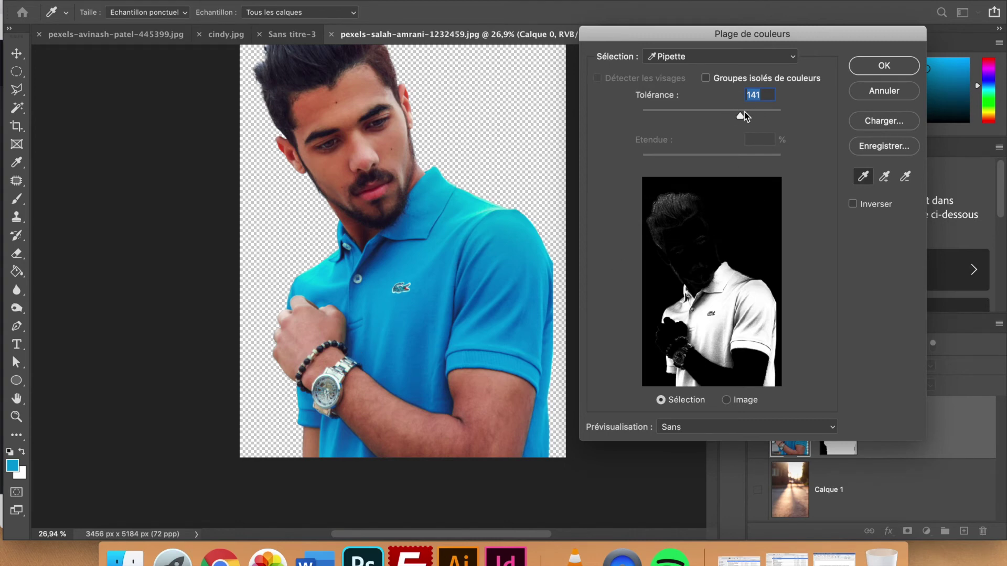
Step: Add darker and lighter blue tones of the shirt to the colour range with the additive eyedropper
{"action": "left_click", "coordinate": [884, 178]}
{"action": "left_click", "coordinate": [904, 178]}
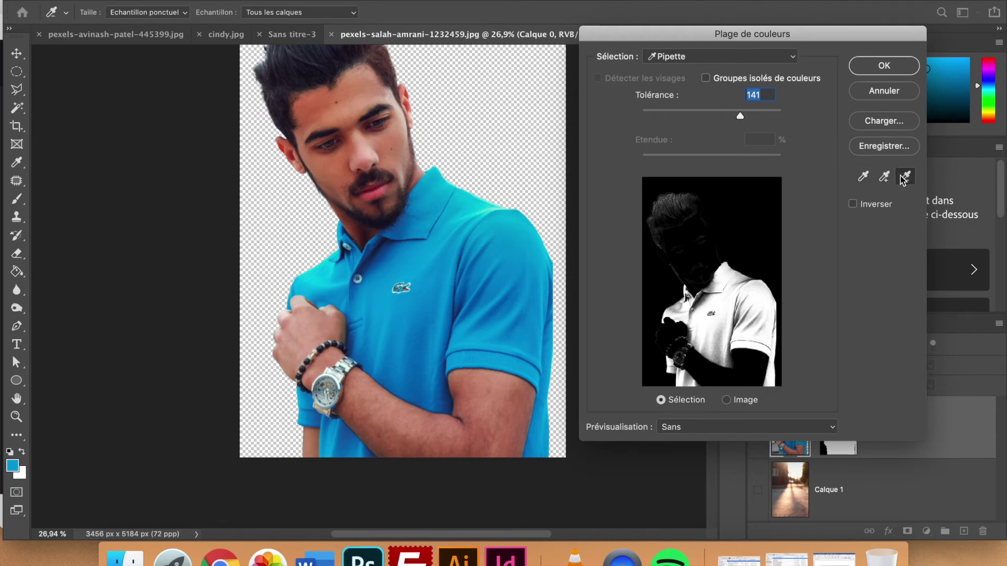
{"action": "left_click", "coordinate": [885, 179]}
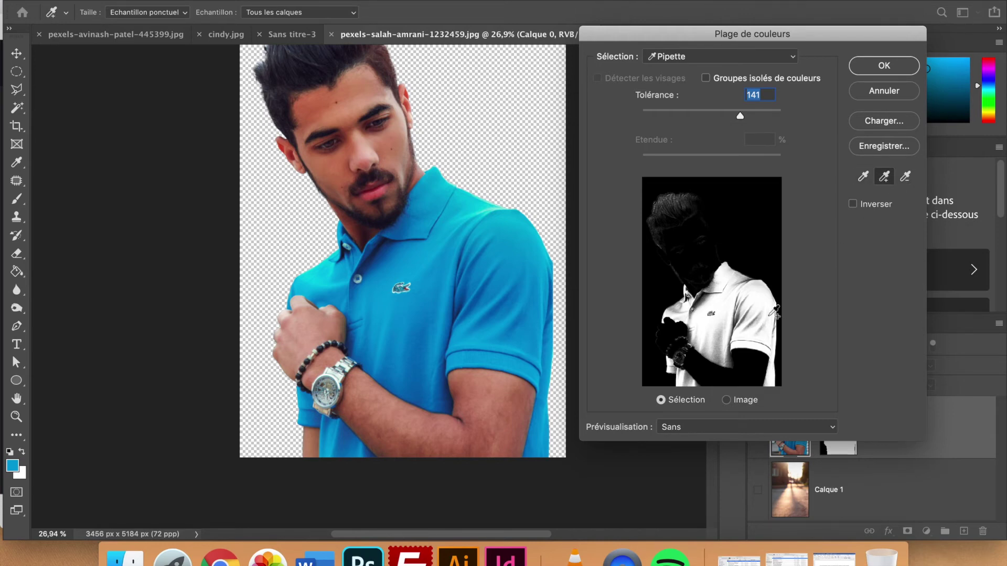
{"action": "left_click", "coordinate": [719, 342]}
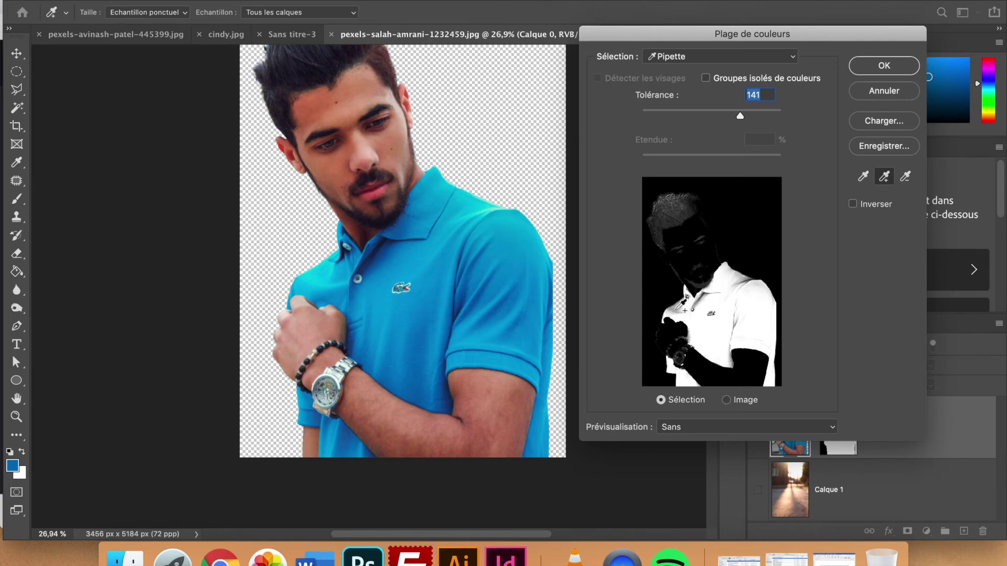
{"action": "left_click", "coordinate": [681, 305]}
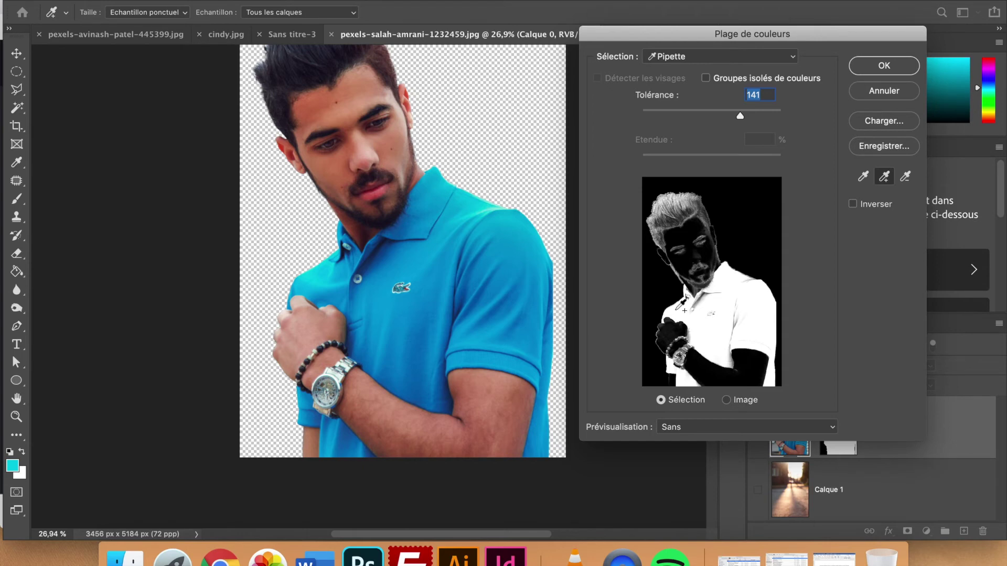
Step: Subtract tones sampled from the hair and near the wrist from the colour range
{"action": "left_click", "coordinate": [906, 178]}
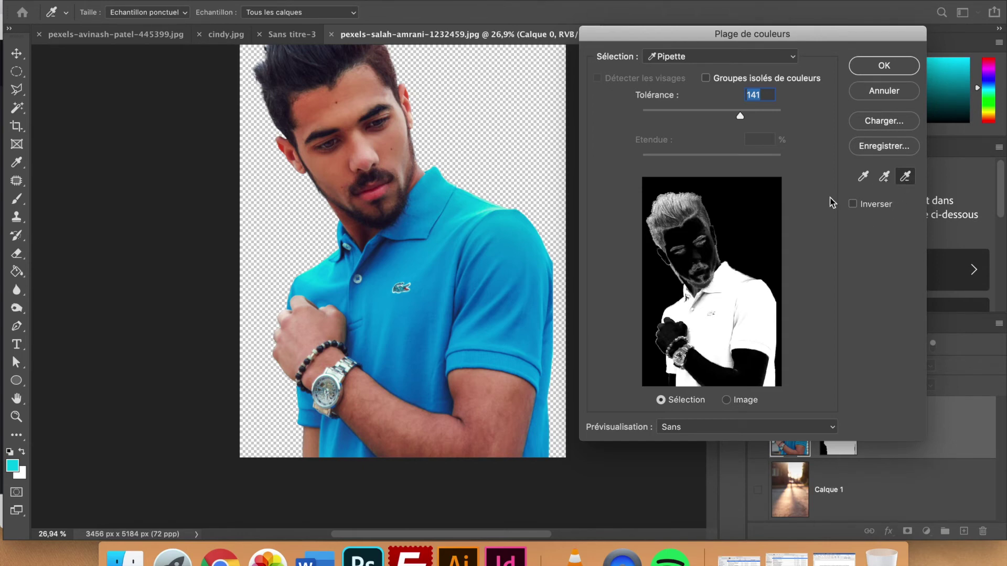
{"action": "left_click", "coordinate": [692, 202]}
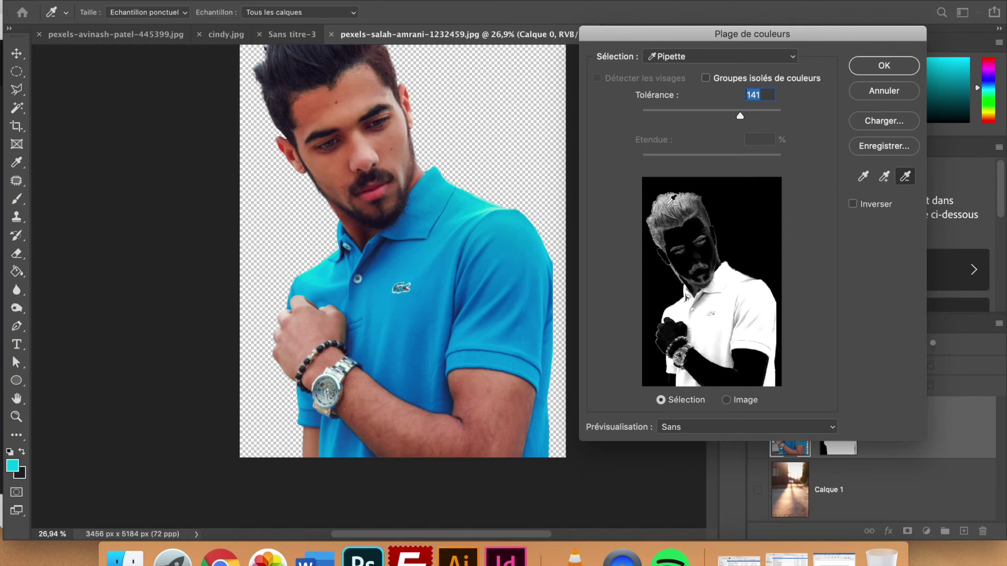
{"action": "left_click", "coordinate": [671, 199]}
{"action": "left_click", "coordinate": [670, 192]}
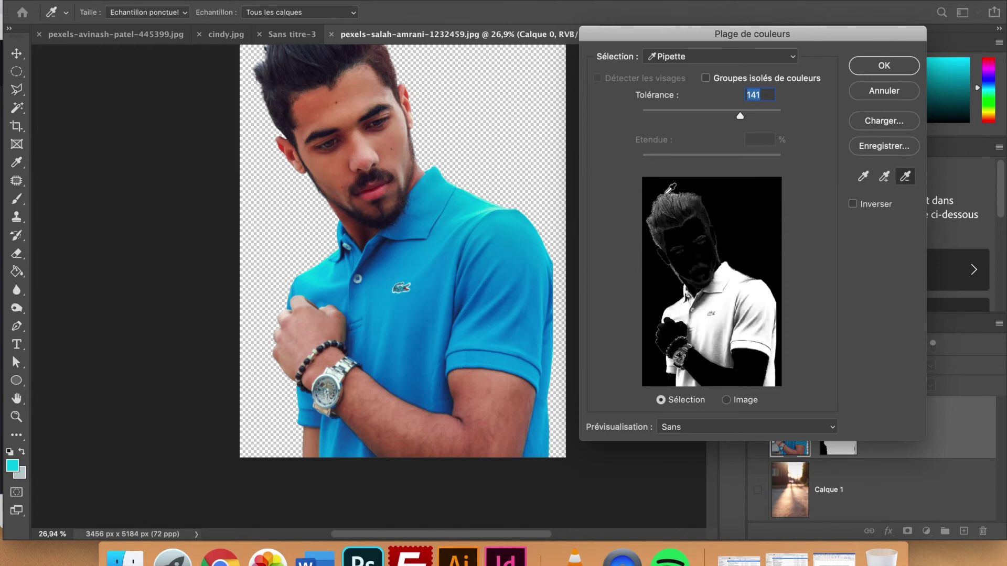
{"action": "left_click", "coordinate": [698, 343]}
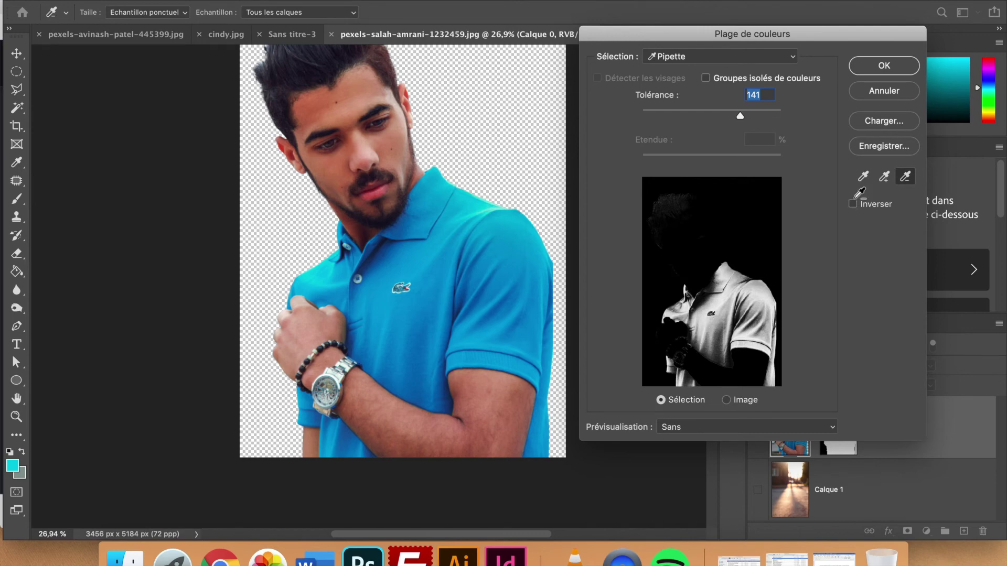
Step: Add the shirt's blue to the colour range again and apply it as a selection
{"action": "key", "text": "shift"}
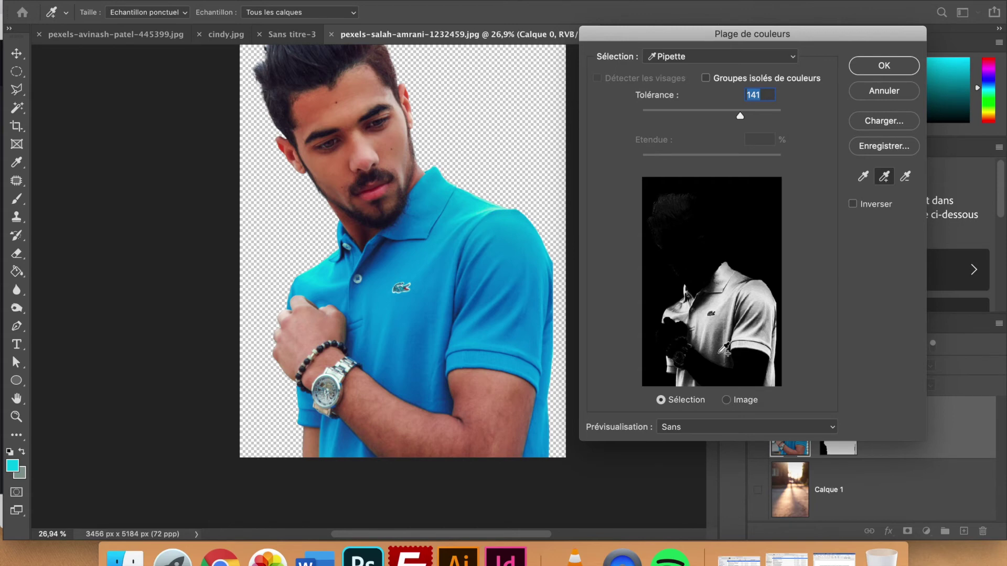
{"action": "left_click", "coordinate": [737, 316]}
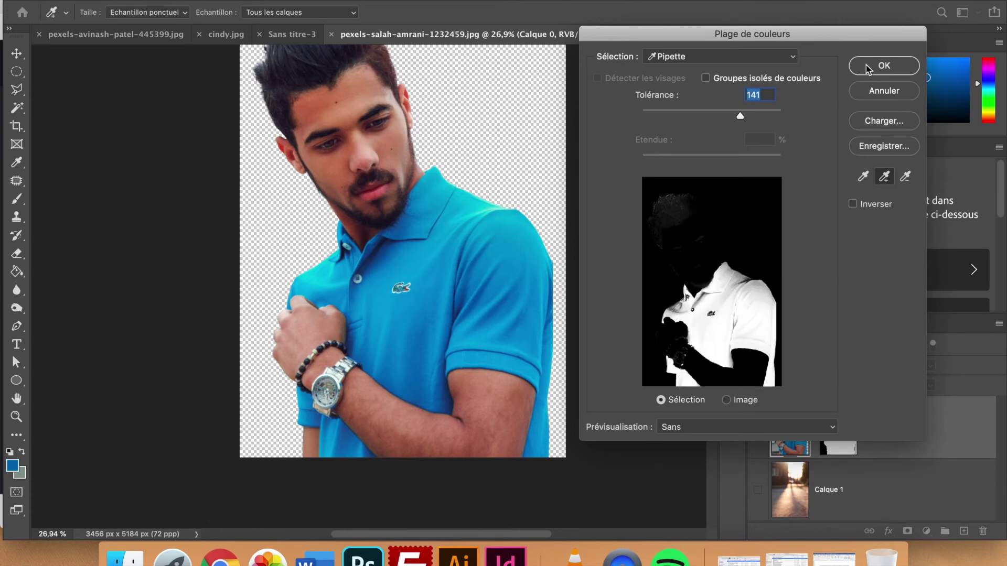
{"action": "key", "text": "Return"}
Step: Subtract the wristwatch and its bracelet from the shirt selection by outlining them with the Polygonal Lasso
{"action": "key", "text": "m"}
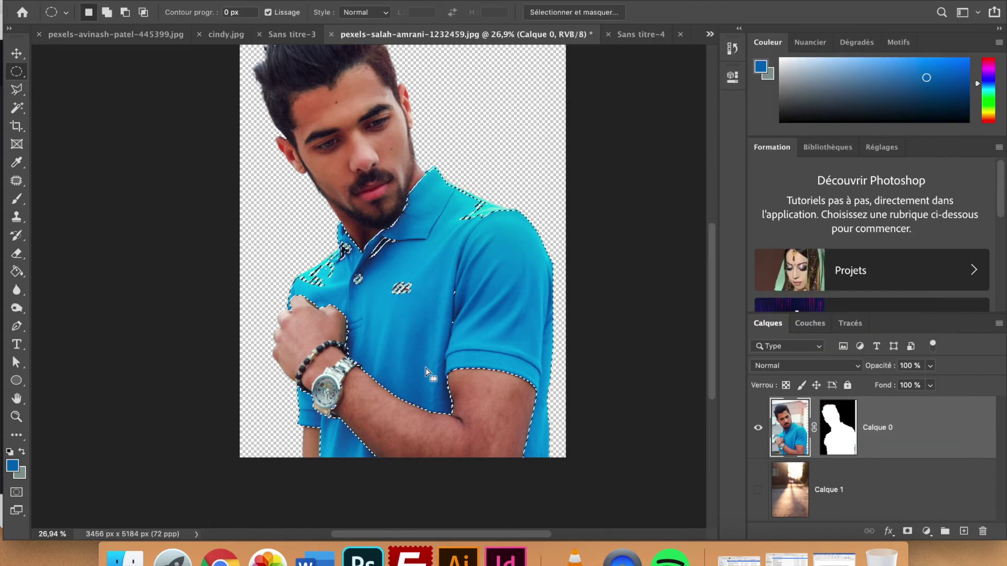
{"action": "scroll", "coordinate": [426, 371], "scroll_direction": "up", "scroll_amount": 5}
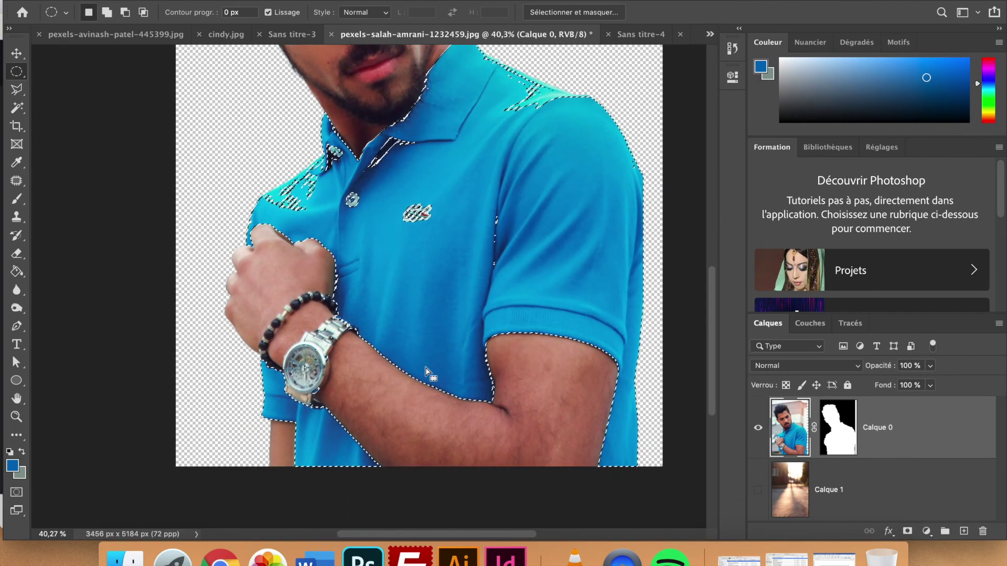
{"action": "scroll", "coordinate": [426, 371], "scroll_direction": "down", "scroll_amount": 1}
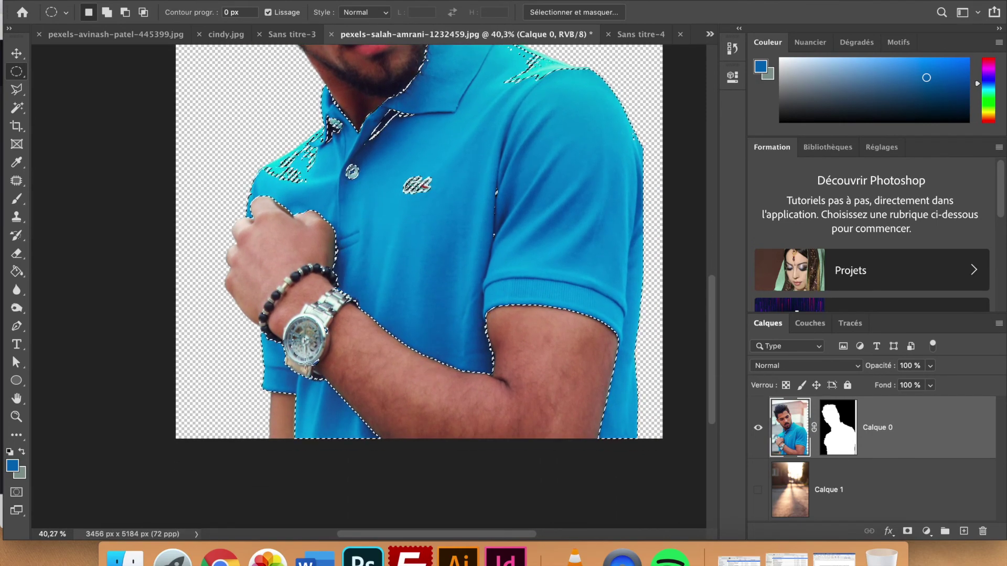
{"action": "scroll", "coordinate": [304, 362], "scroll_direction": "up", "scroll_amount": 5}
{"action": "scroll", "coordinate": [305, 363], "scroll_direction": "up", "scroll_amount": 3}
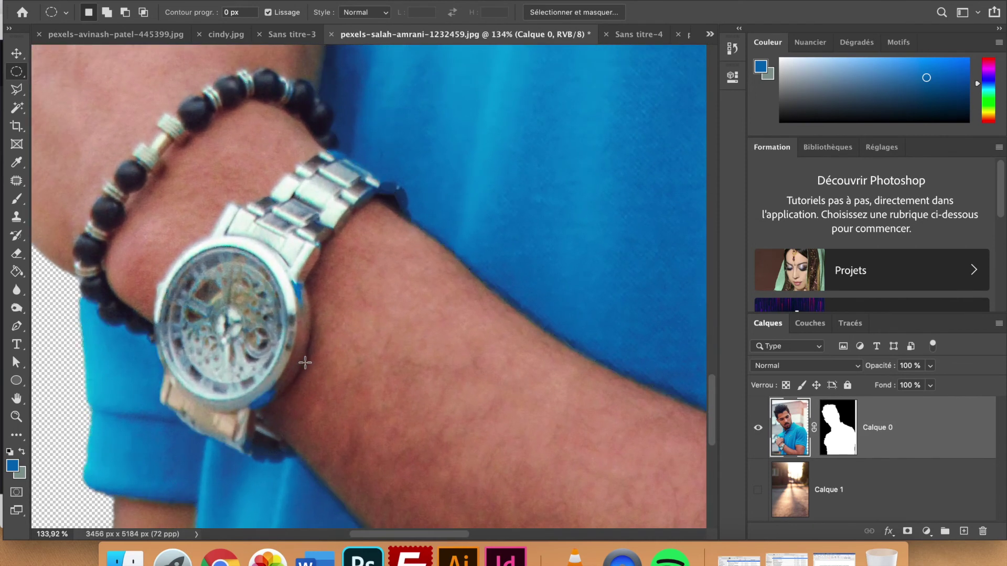
{"action": "left_click", "coordinate": [17, 89]}
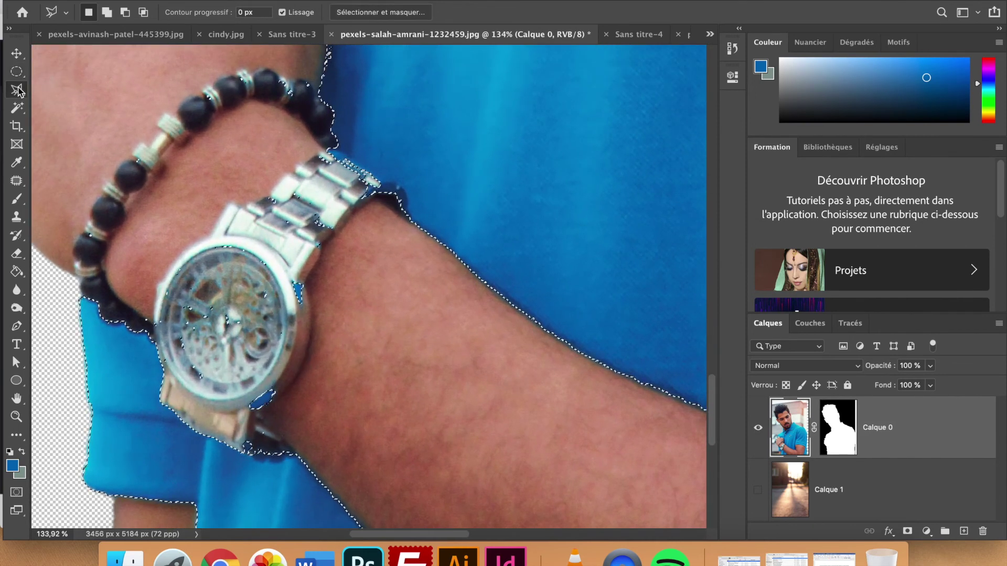
{"action": "left_click", "coordinate": [328, 149]}
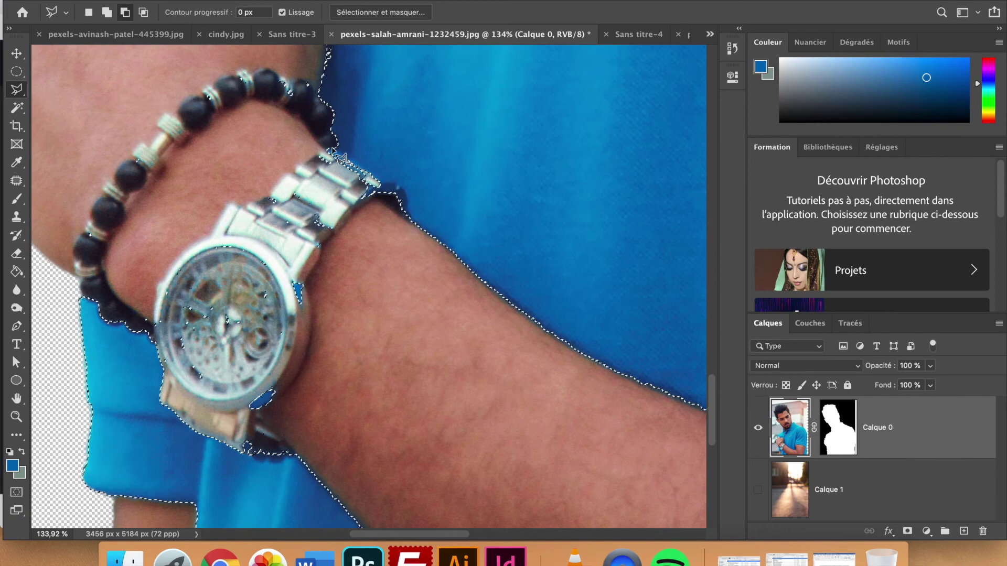
{"action": "left_click", "coordinate": [379, 183]}
{"action": "left_click", "coordinate": [319, 250]}
{"action": "left_click", "coordinate": [307, 301]}
{"action": "left_click", "coordinate": [295, 361]}
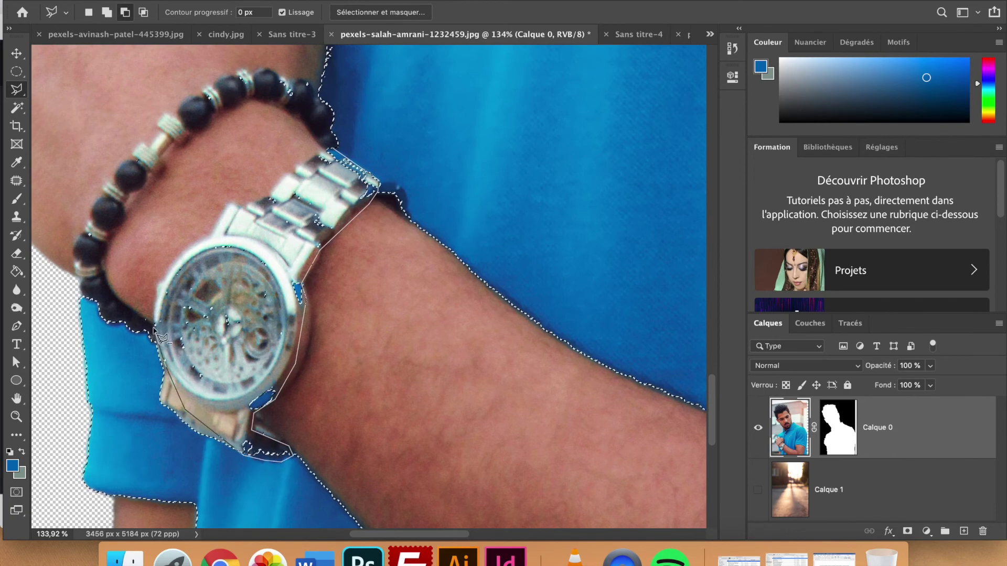
Step: Subtract the crocodile logo on the chest from the shirt selection by outlining it with the Polygonal Lasso
{"action": "scroll", "coordinate": [329, 246], "scroll_direction": "down", "scroll_amount": 3}
{"action": "scroll", "coordinate": [329, 247], "scroll_direction": "up", "scroll_amount": 3}
{"action": "scroll", "coordinate": [325, 244], "scroll_direction": "up", "scroll_amount": 4}
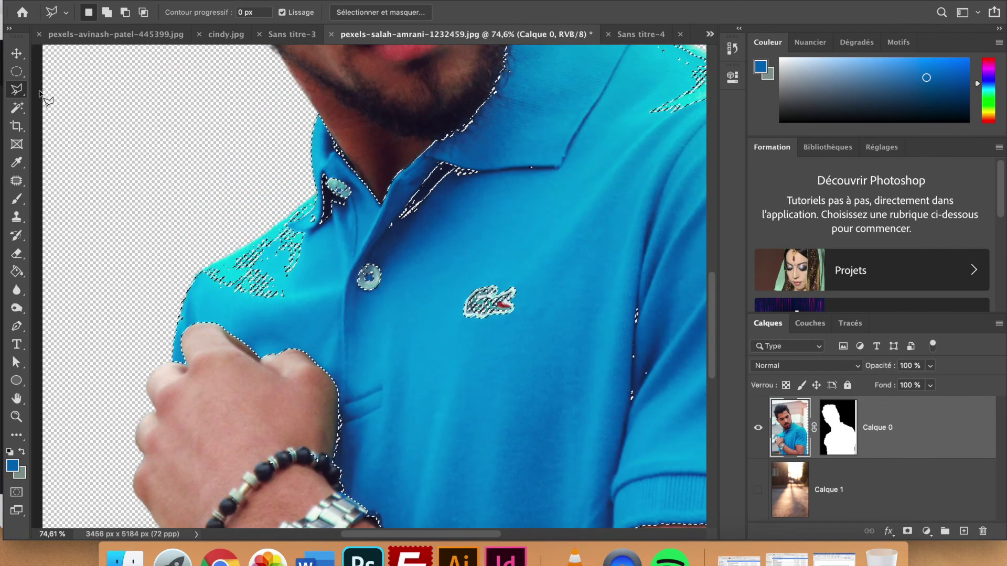
{"action": "scroll", "coordinate": [400, 198], "scroll_direction": "up", "scroll_amount": 3}
{"action": "scroll", "coordinate": [399, 198], "scroll_direction": "up", "scroll_amount": 6}
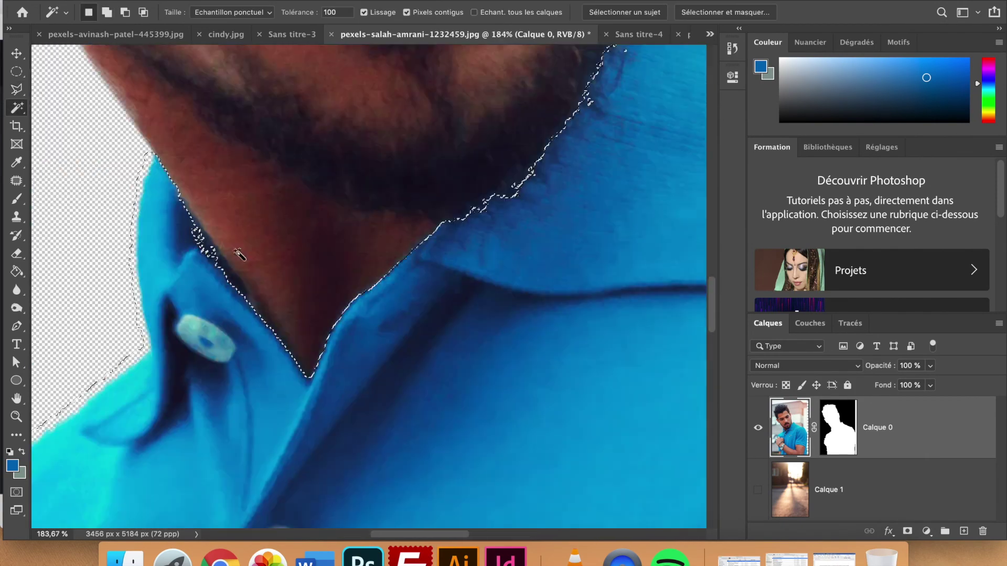
{"action": "left_click", "coordinate": [388, 302], "text": "alt"}
{"action": "left_click", "coordinate": [388, 302]}
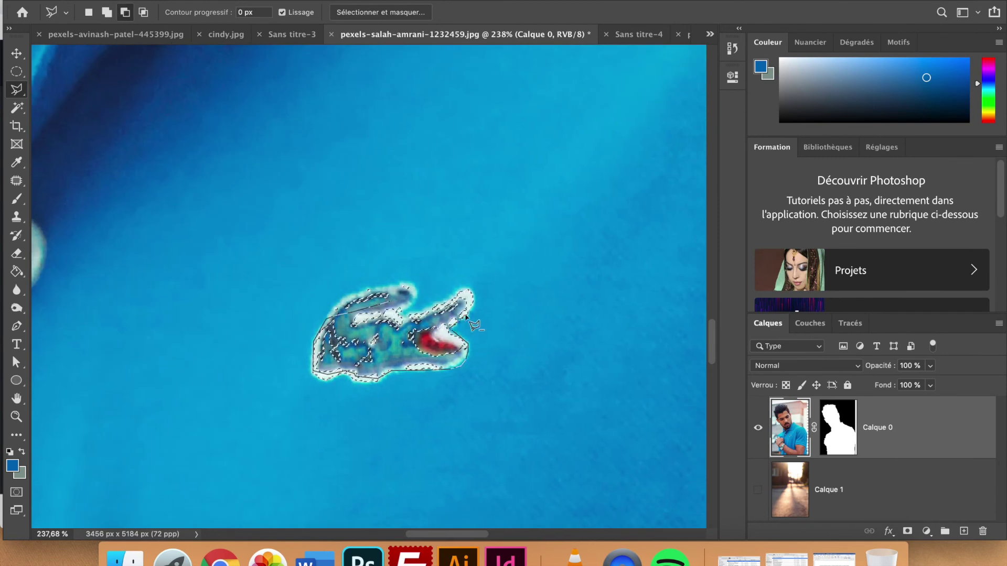
{"action": "scroll", "coordinate": [357, 256], "scroll_direction": "down", "scroll_amount": 6}
{"action": "scroll", "coordinate": [335, 396], "scroll_direction": "down", "scroll_amount": 5}
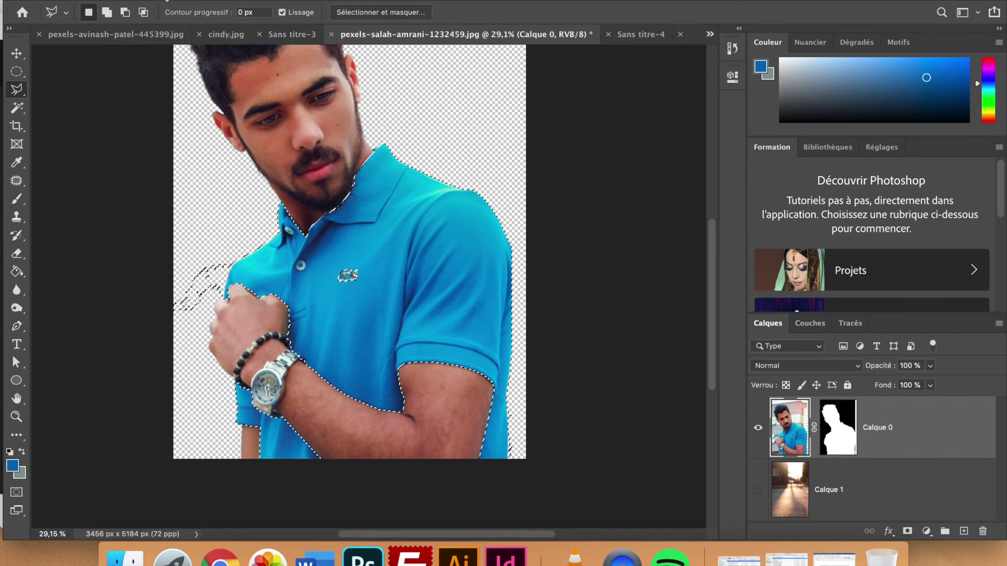
Step: Try to recolour the shirt with Replace Color, sampling its blue and setting the hue to +40
{"action": "left_click", "coordinate": [201, 1]}
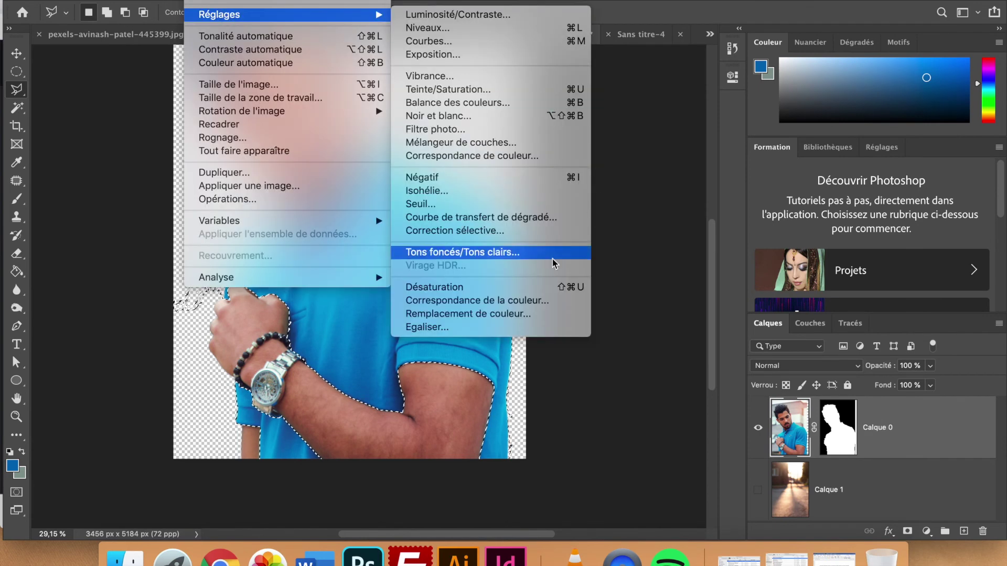
{"action": "left_click", "coordinate": [503, 313]}
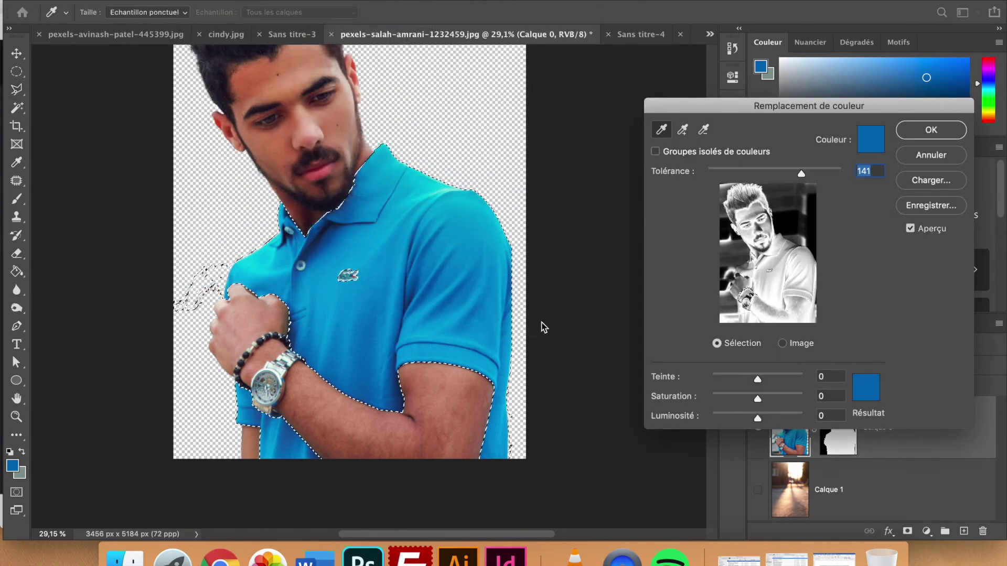
{"action": "left_click", "coordinate": [443, 237]}
{"action": "mouse_move", "coordinate": [759, 382]}
{"action": "left_mouse_down"}
{"action": "mouse_move", "coordinate": [779, 385]}
{"action": "mouse_move", "coordinate": [767, 379]}
{"action": "left_mouse_up"}
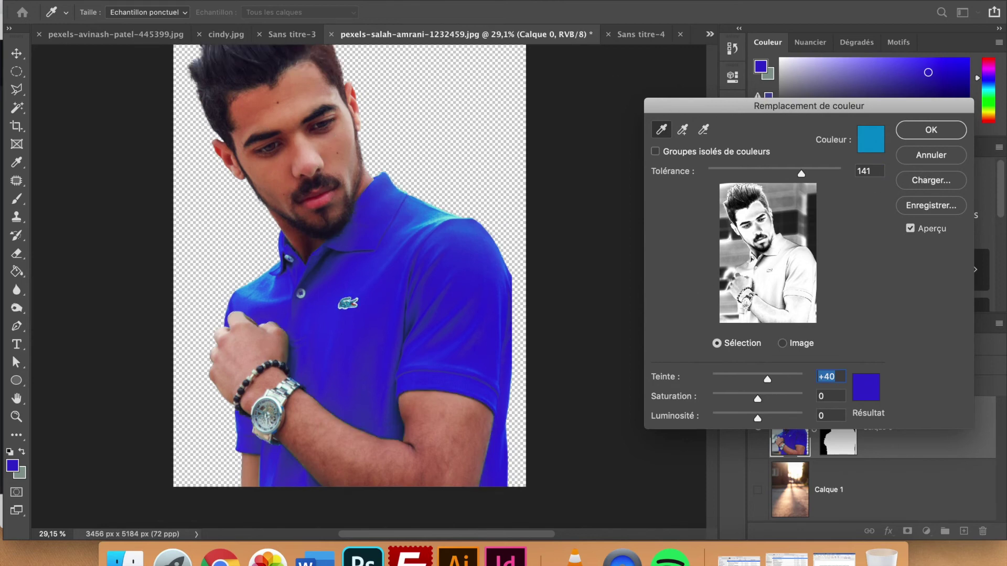
{"action": "left_click", "coordinate": [931, 155]}
Step: Shift the hue of the selected shirt to a negative value with a Hue/Saturation adjustment
{"action": "left_click", "coordinate": [199, 1]}
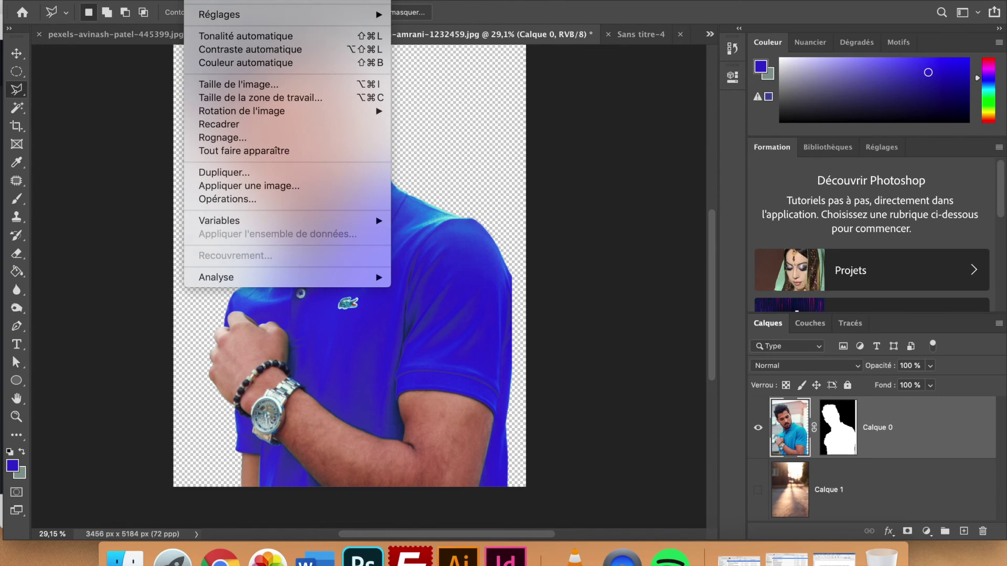
{"action": "mouse_move", "coordinate": [214, 20]}
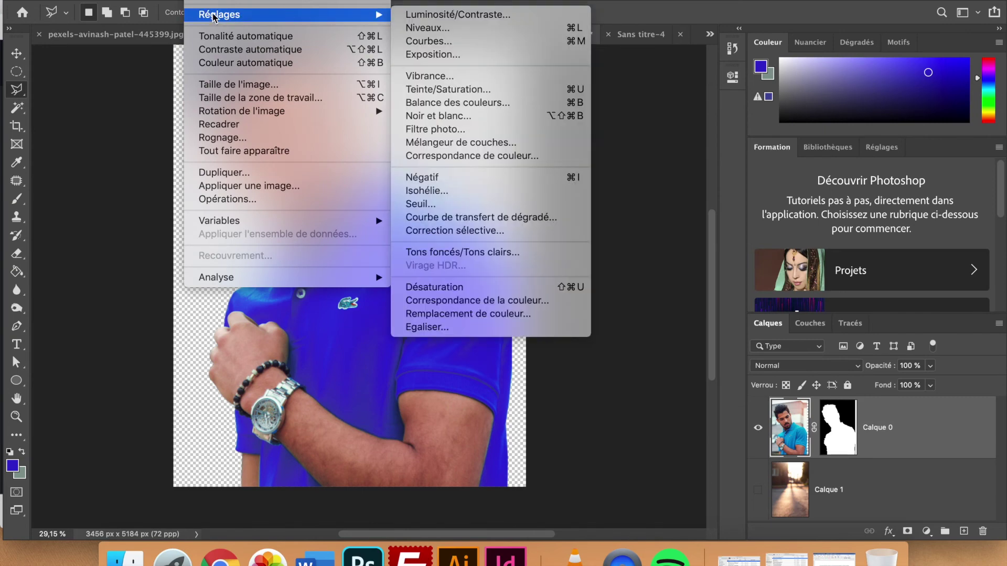
{"action": "left_click", "coordinate": [514, 89]}
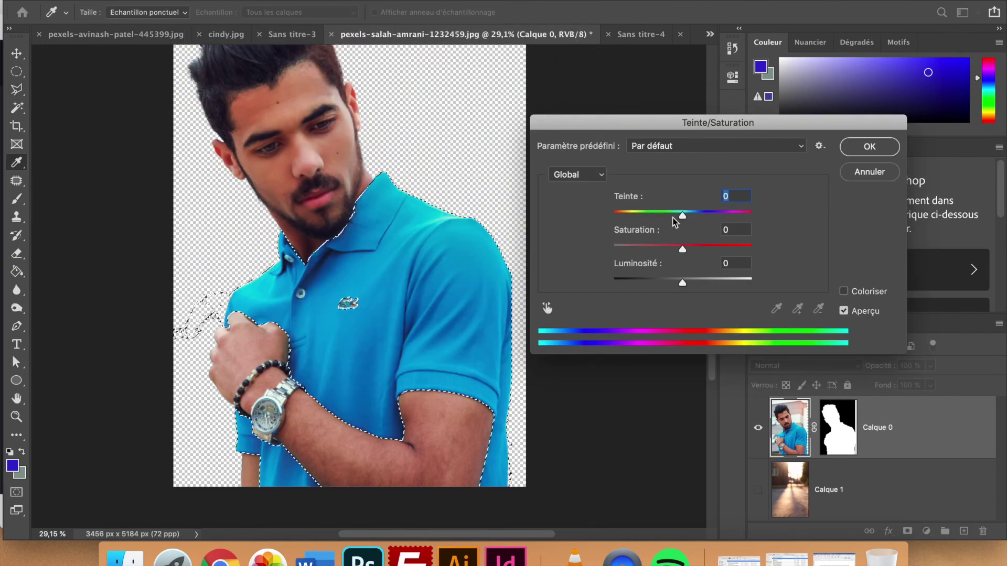
{"action": "left_click_drag", "start_coordinate": [684, 220], "coordinate": [664, 221]}
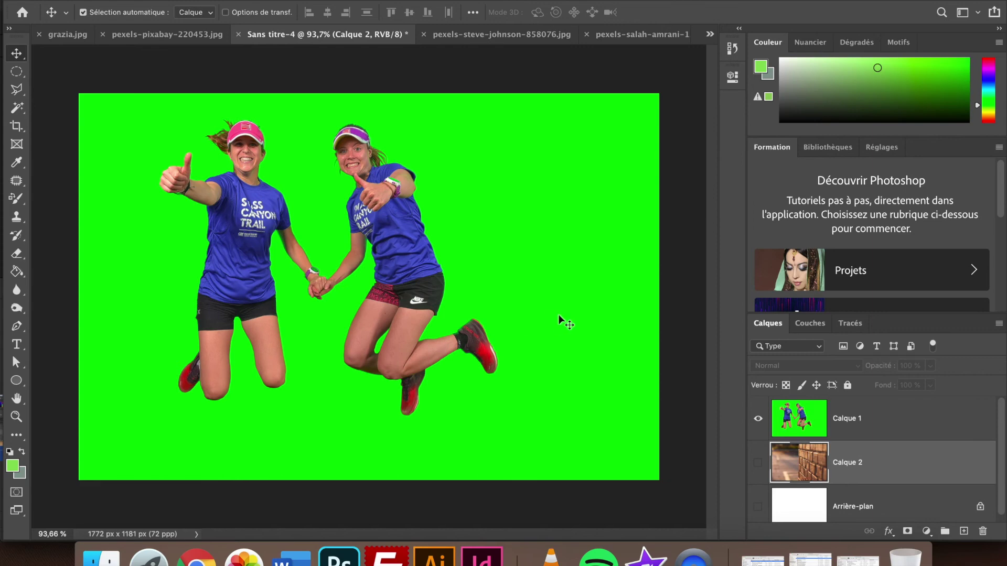
Step: In the Sans titre-4 document, select the green background of Calque 1 with Color Range set to Verts
{"action": "left_click", "coordinate": [859, 418]}
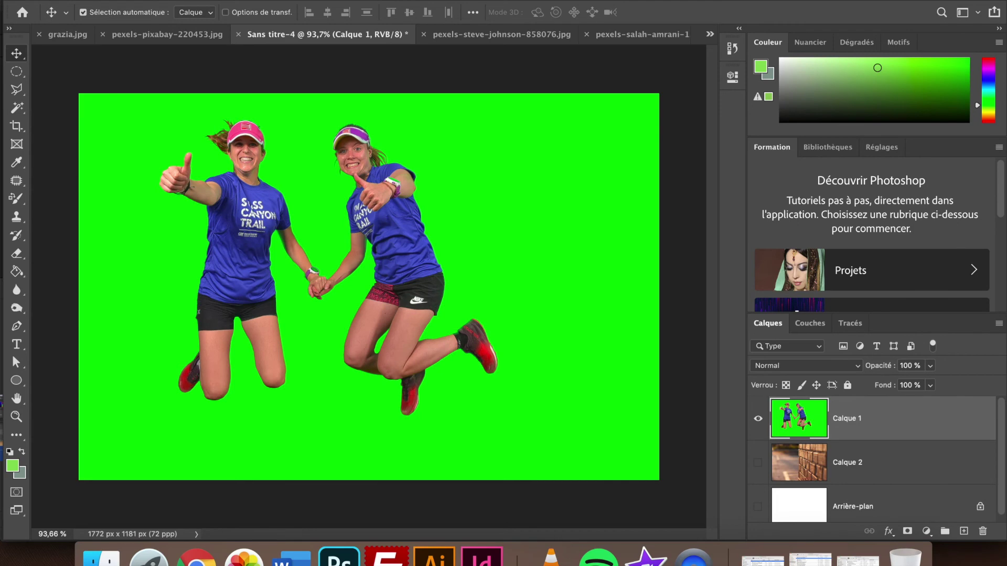
{"action": "left_click", "coordinate": [371, 2]}
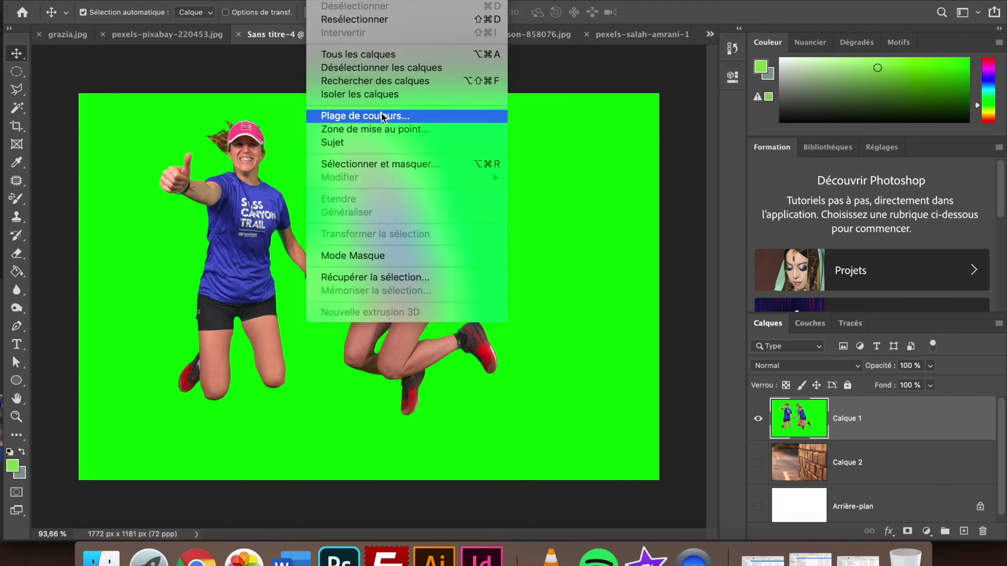
{"action": "left_click", "coordinate": [425, 116]}
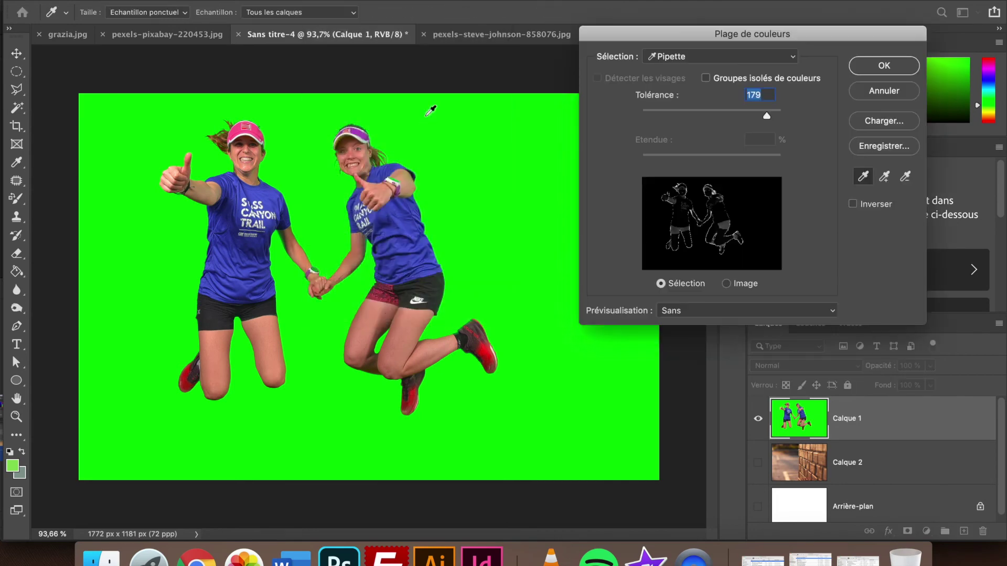
{"action": "left_click", "coordinate": [690, 57]}
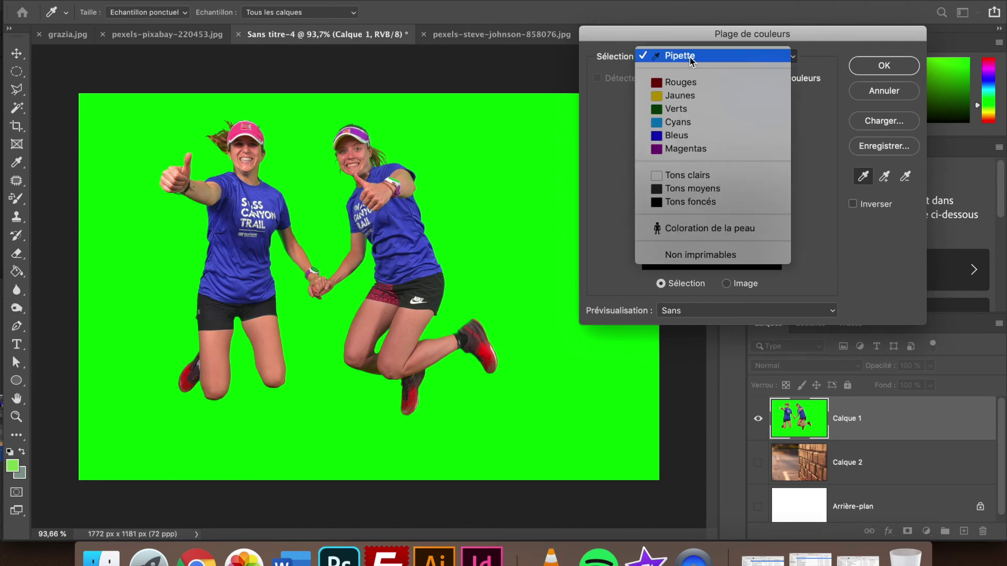
{"action": "left_click", "coordinate": [687, 108]}
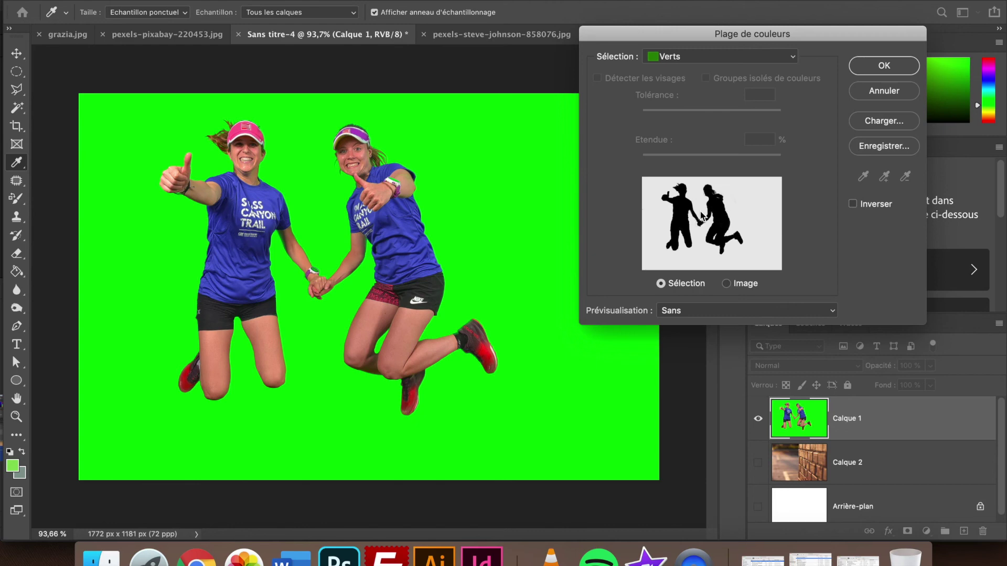
{"action": "left_click", "coordinate": [858, 67]}
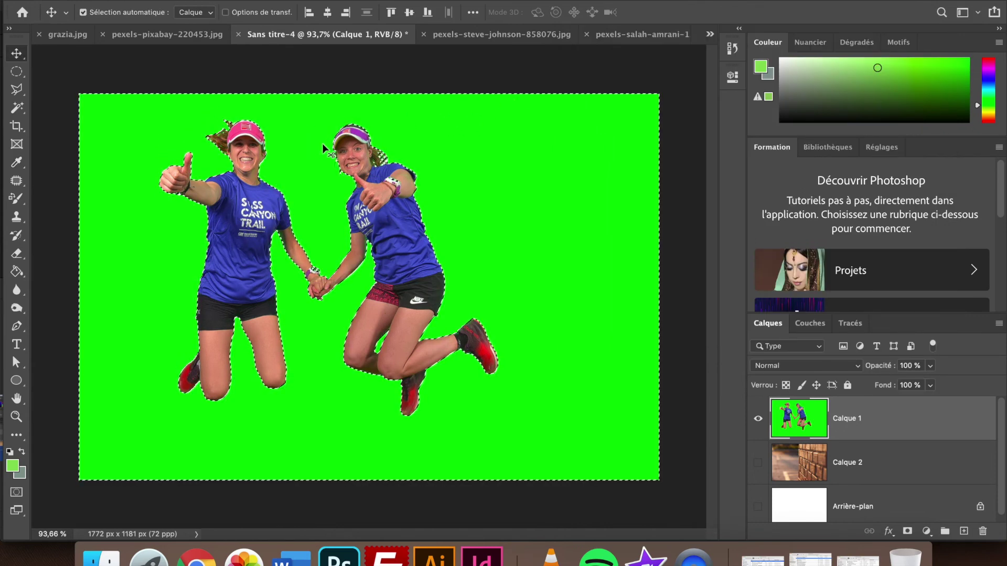
Step: Delete the selected green background around the two jumping women from Calque 1 and deselect
{"action": "scroll", "coordinate": [319, 185], "scroll_direction": "up", "scroll_amount": 5}
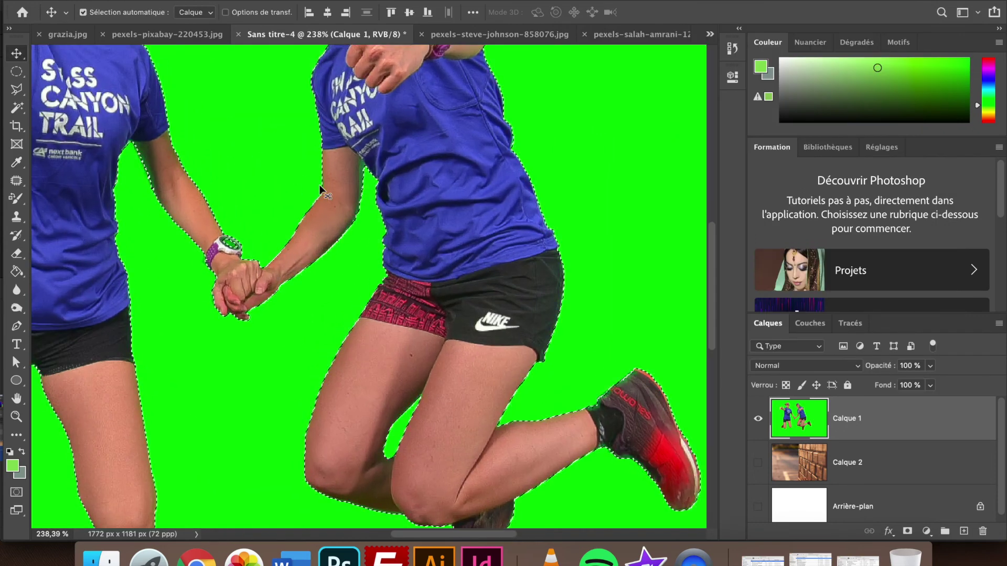
{"action": "scroll", "coordinate": [341, 265], "scroll_direction": "down", "scroll_amount": 3}
{"action": "scroll", "coordinate": [336, 278], "scroll_direction": "down", "scroll_amount": 2}
{"action": "scroll", "coordinate": [329, 278], "scroll_direction": "left", "scroll_amount": 5}
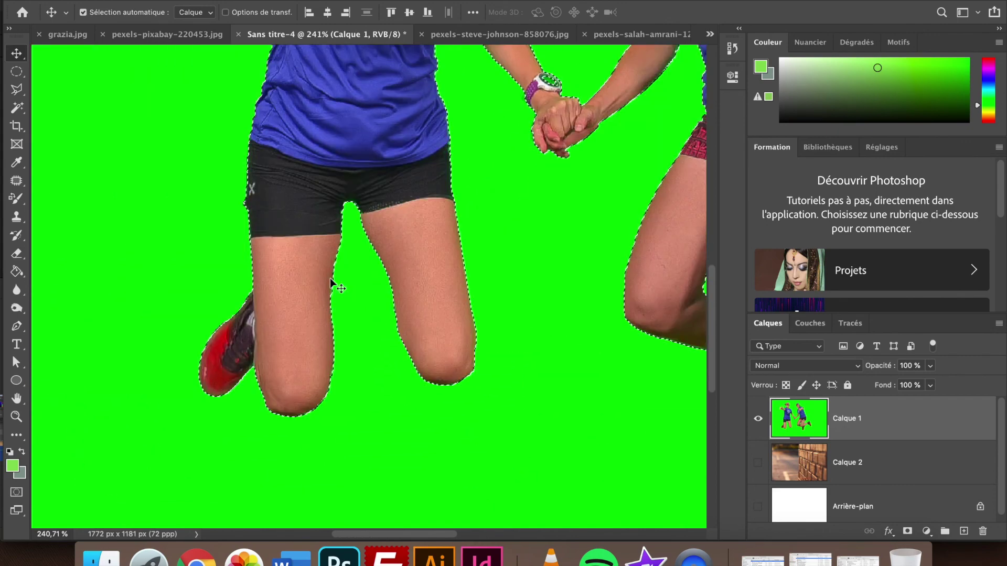
{"action": "scroll", "coordinate": [329, 278], "scroll_direction": "down", "scroll_amount": 3}
{"action": "scroll", "coordinate": [329, 278], "scroll_direction": "down", "scroll_amount": 3}
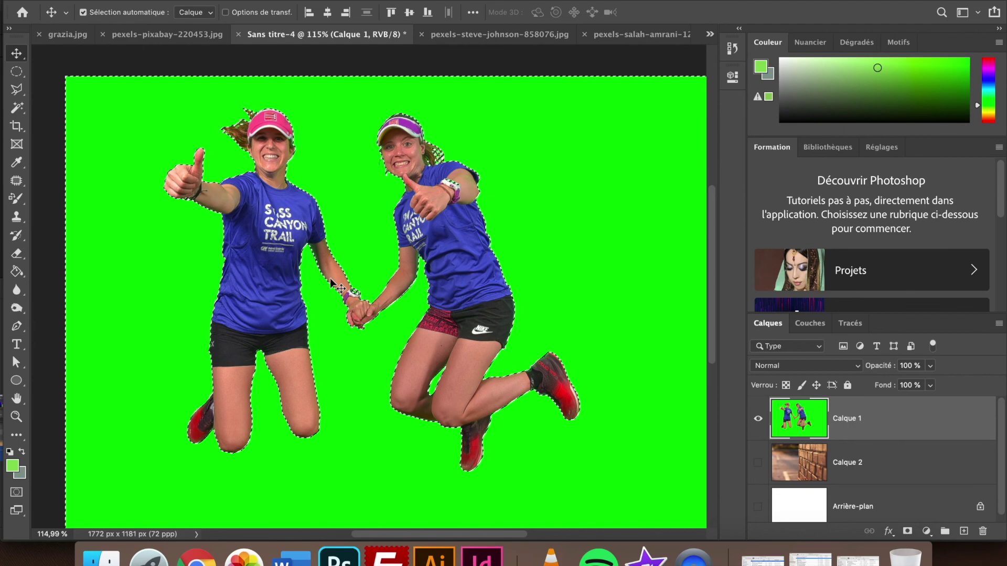
{"action": "key", "text": "Delete"}
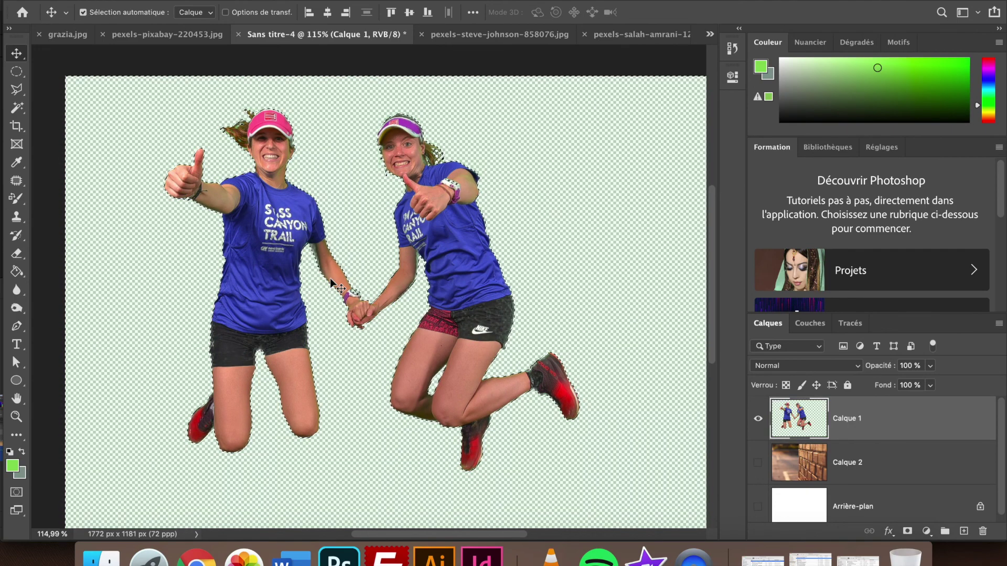
{"action": "key", "text": "super+d"}
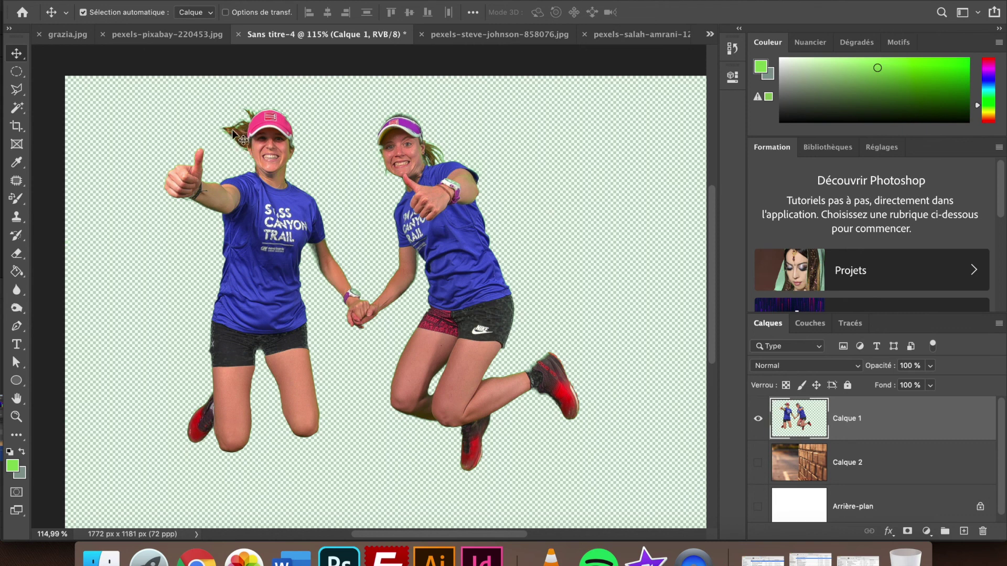
Step: Set Color Range to Pipette sampling and sample the green fringe in the hair of the woman with the pink cap
{"action": "scroll", "coordinate": [233, 130], "scroll_direction": "up", "scroll_amount": 6}
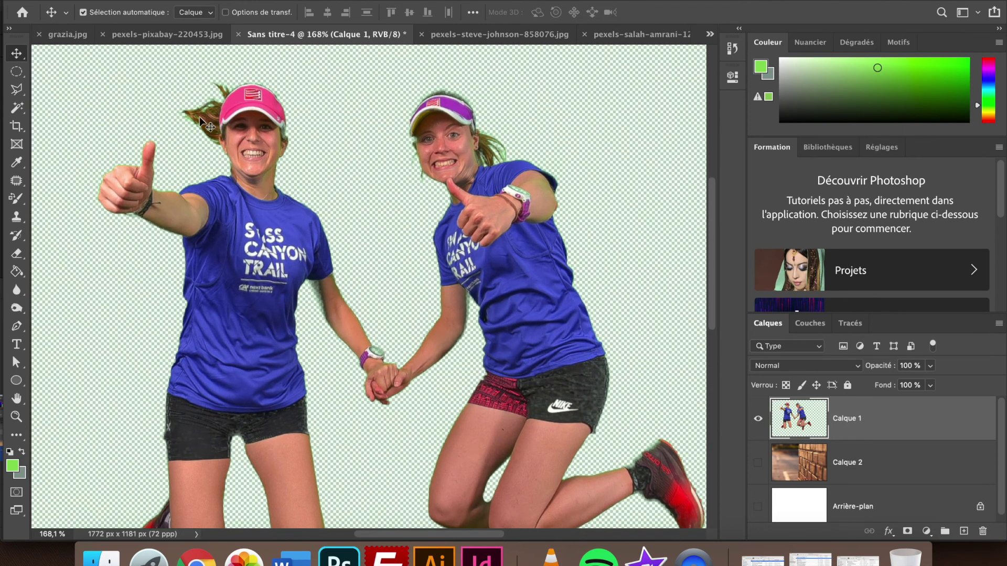
{"action": "left_click", "coordinate": [327, 1]}
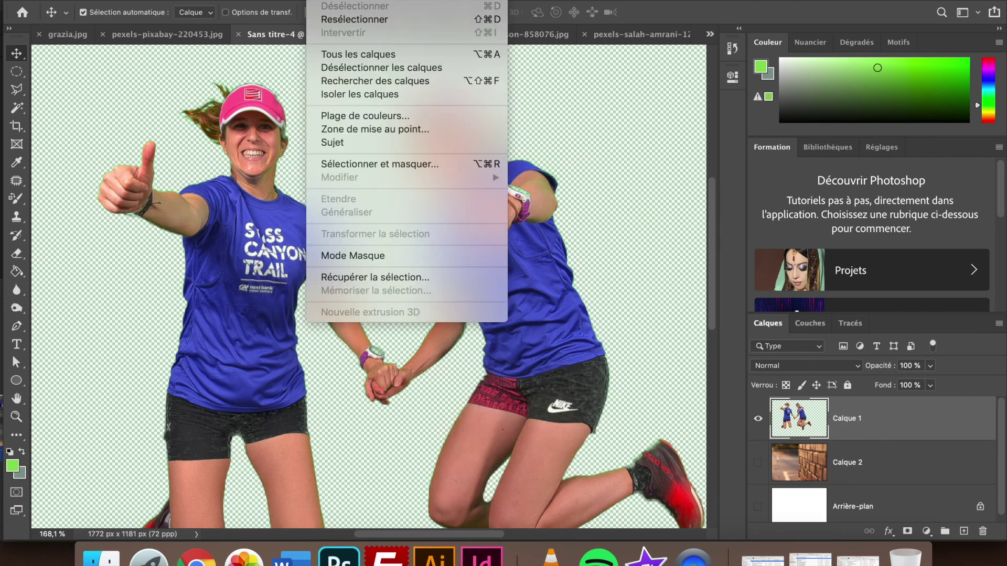
{"action": "left_click", "coordinate": [355, 115]}
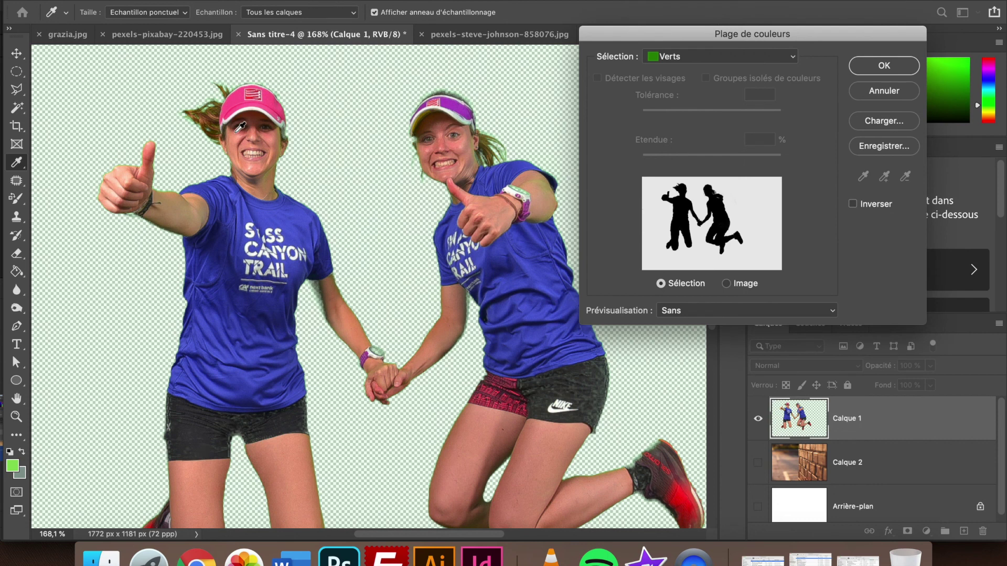
{"action": "left_click", "coordinate": [773, 57]}
{"action": "left_click", "coordinate": [765, 4]}
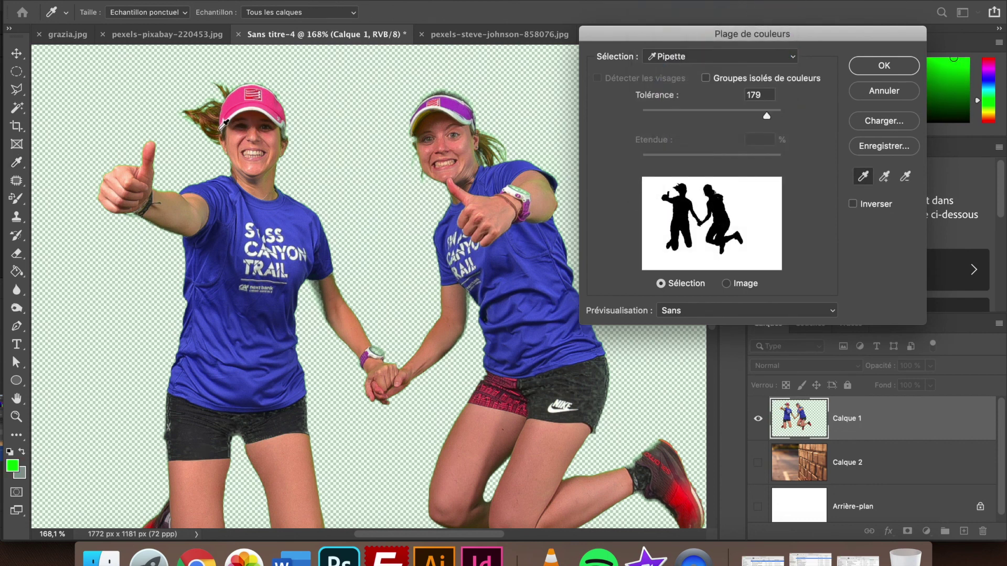
{"action": "left_click", "coordinate": [192, 118]}
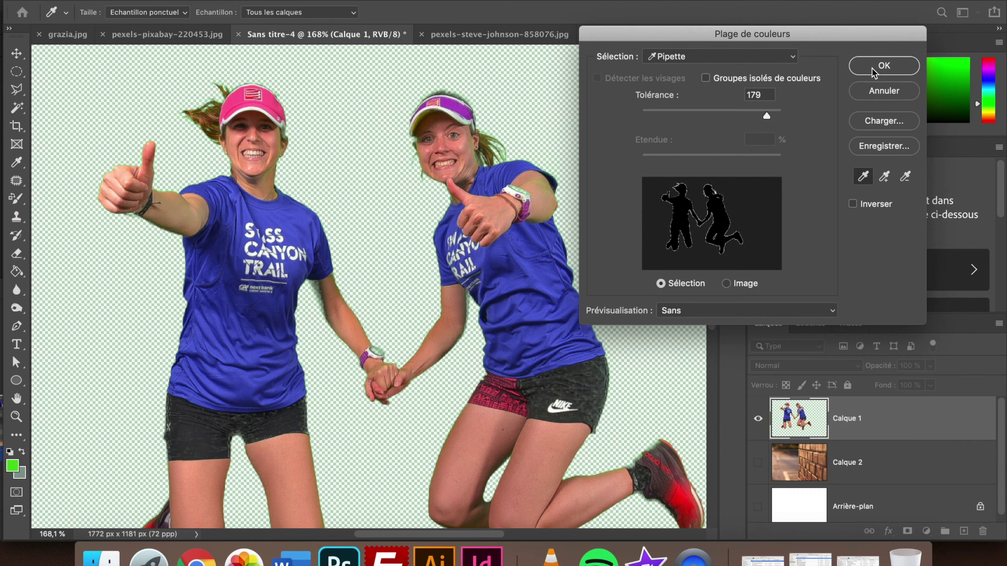
Step: Set the colour range tolerance to 184 and apply it as a selection of the green fringe
{"action": "key", "text": "Up"}
{"action": "key", "text": "Up"}
{"action": "key", "text": "Up"}
{"action": "key", "text": "Up"}
{"action": "key", "text": "Up"}
{"action": "key", "text": "Up"}
{"action": "key", "text": "Up"}
{"action": "key", "text": "Down"}
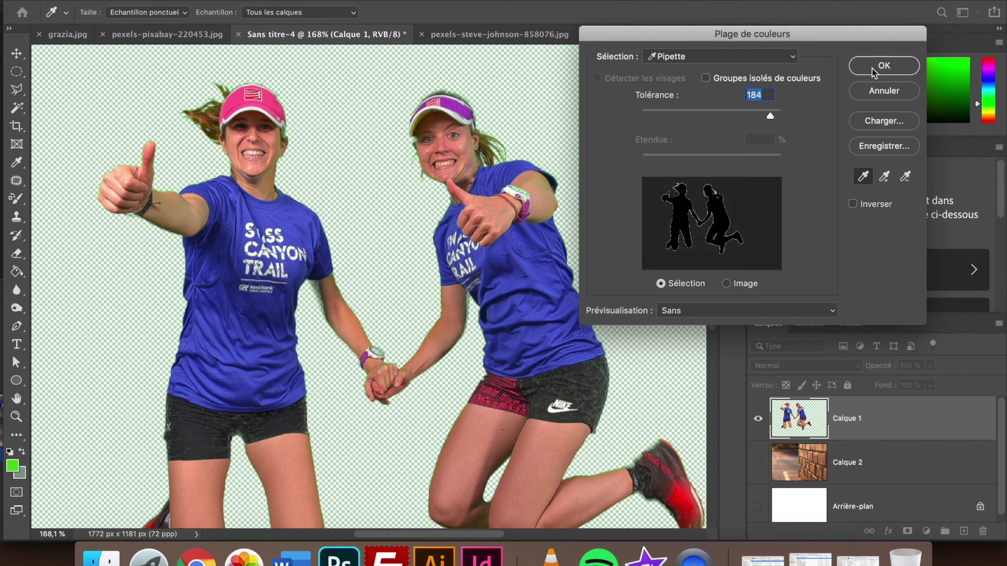
{"action": "left_click", "coordinate": [872, 69]}
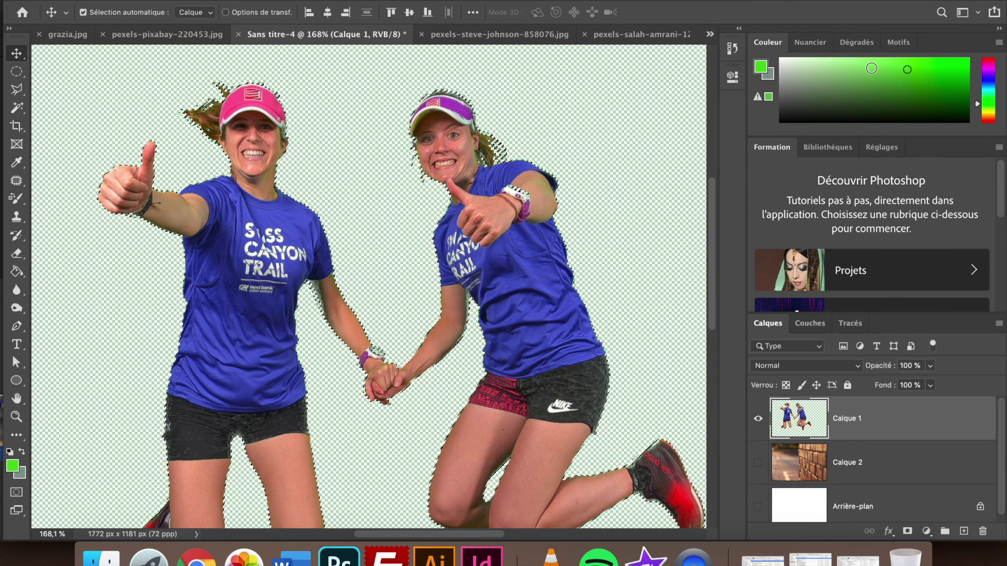
Step: Feather the fringe selection by 0.2 px in Select and Mask, delete the selected green fringe and deselect
{"action": "left_click", "coordinate": [328, 1]}
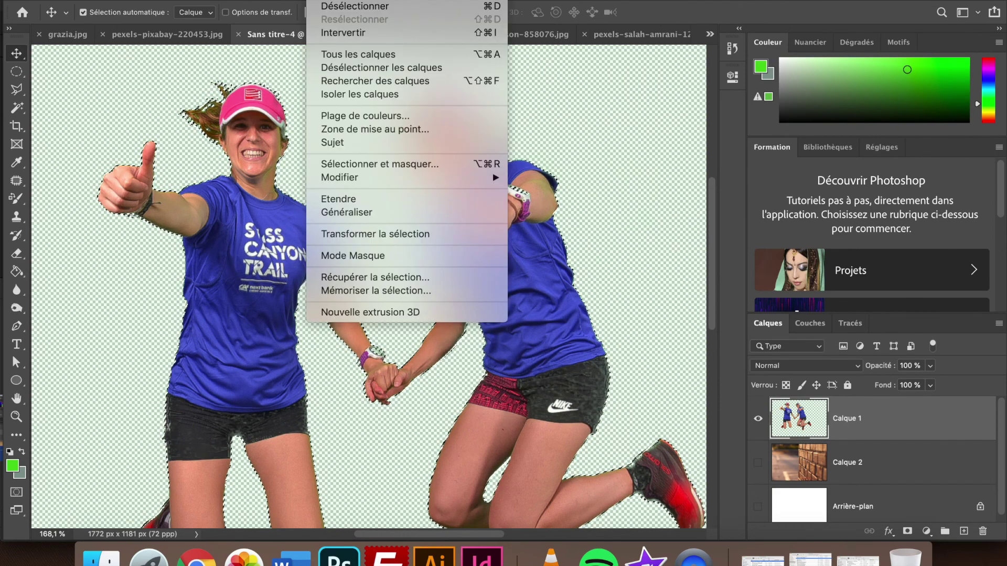
{"action": "left_click", "coordinate": [371, 166]}
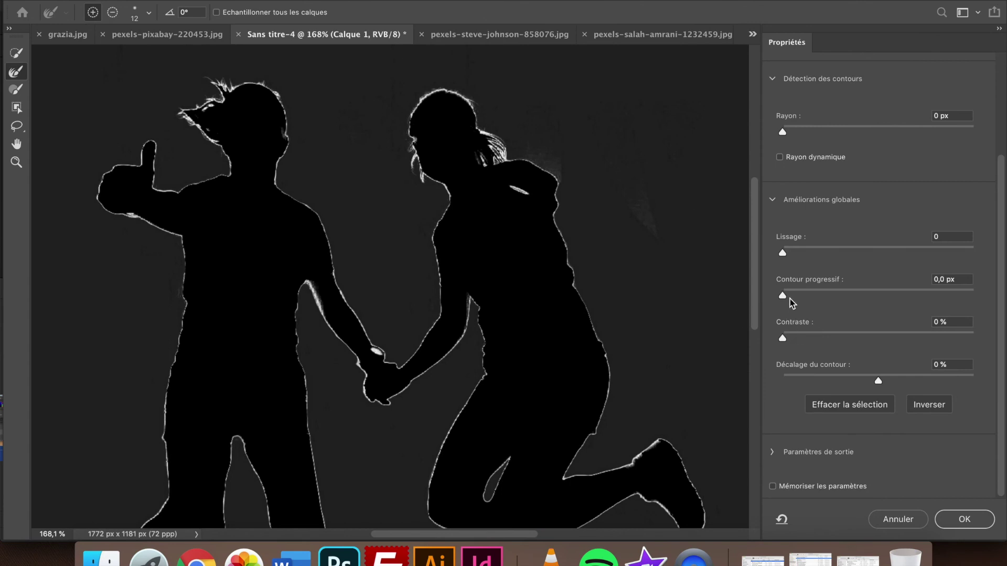
{"action": "left_click", "coordinate": [787, 298]}
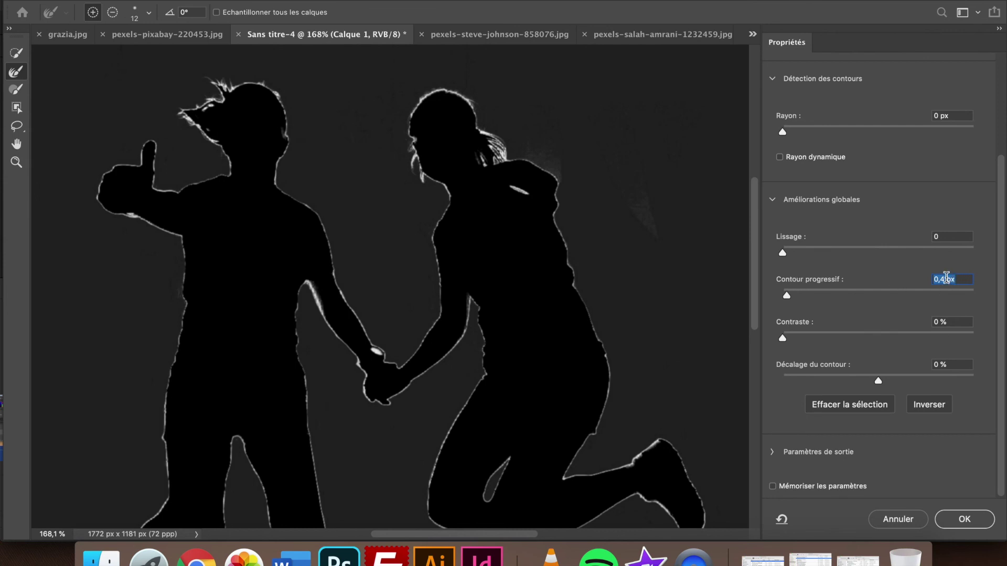
{"action": "key", "text": "BackSpace"}
{"action": "key", "text": "BackSpace"}
{"action": "type", "text": "2"}
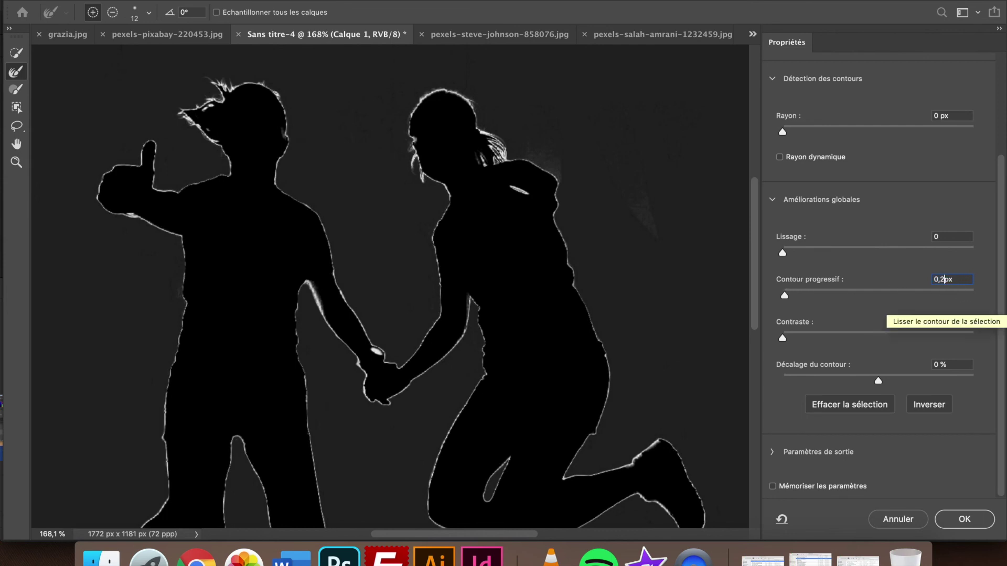
{"action": "left_click", "coordinate": [957, 519]}
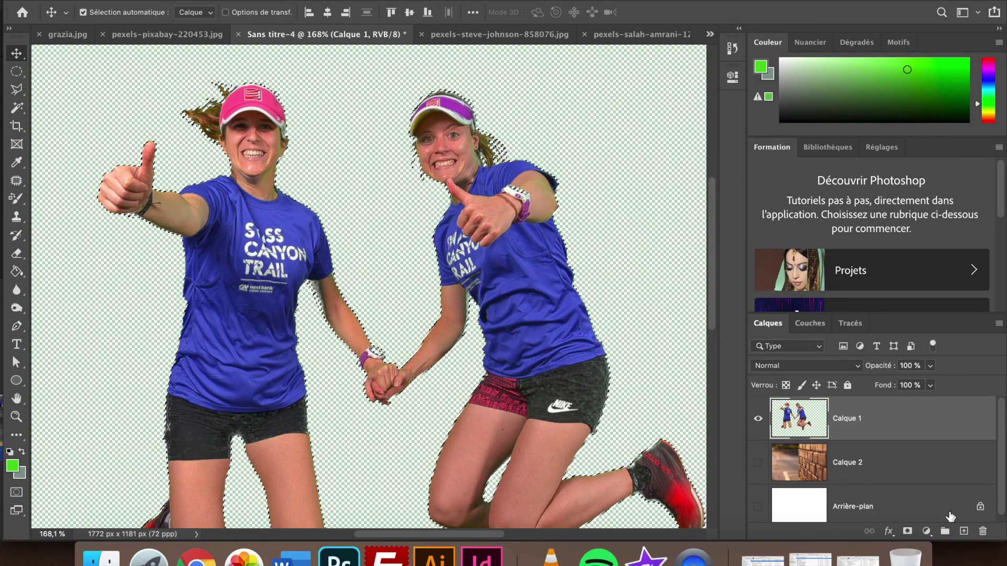
{"action": "key", "text": "super+d"}
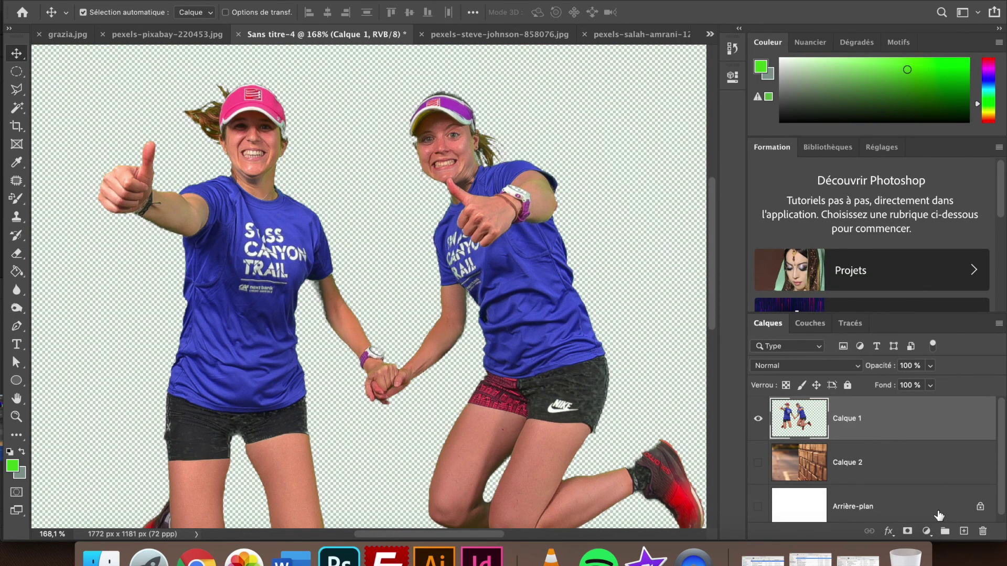
Step: Show the brick wall background layer Calque 2 behind the two cut-out jumping women
{"action": "scroll", "coordinate": [451, 373], "scroll_direction": "down", "scroll_amount": 5}
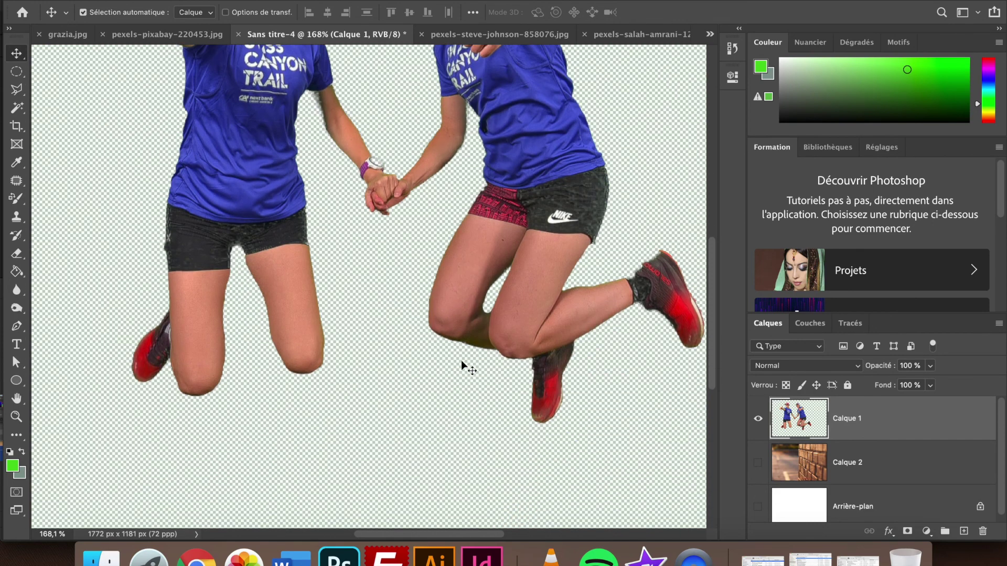
{"action": "left_click", "coordinate": [758, 462]}
{"action": "scroll", "coordinate": [529, 310], "scroll_direction": "down", "scroll_amount": 5}
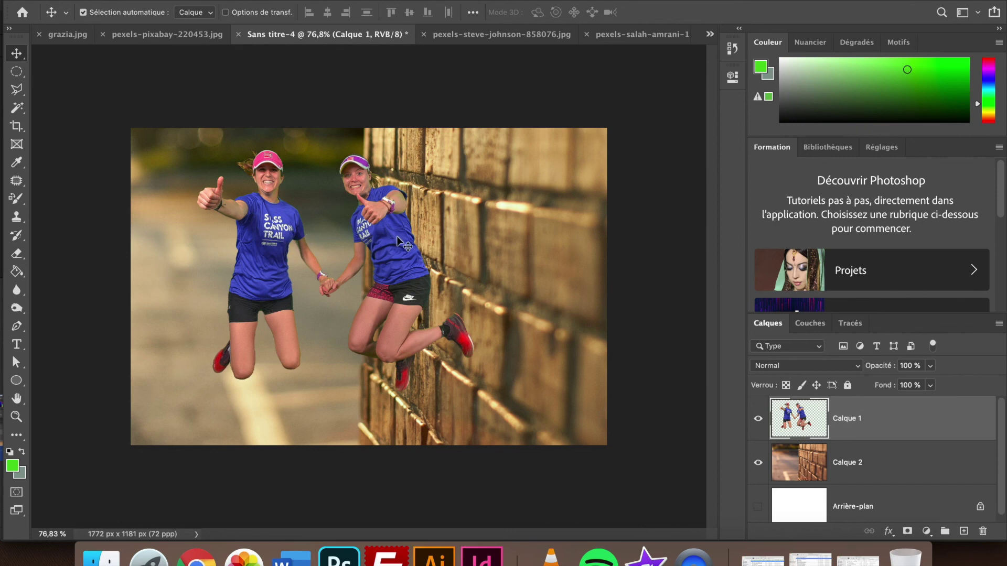
Step: Recolour the women's blue T-shirts purple on Calque 1 with Replace Color, sampling the shirt blue and applying a hue shift of +62
{"action": "left_click", "coordinate": [205, 0]}
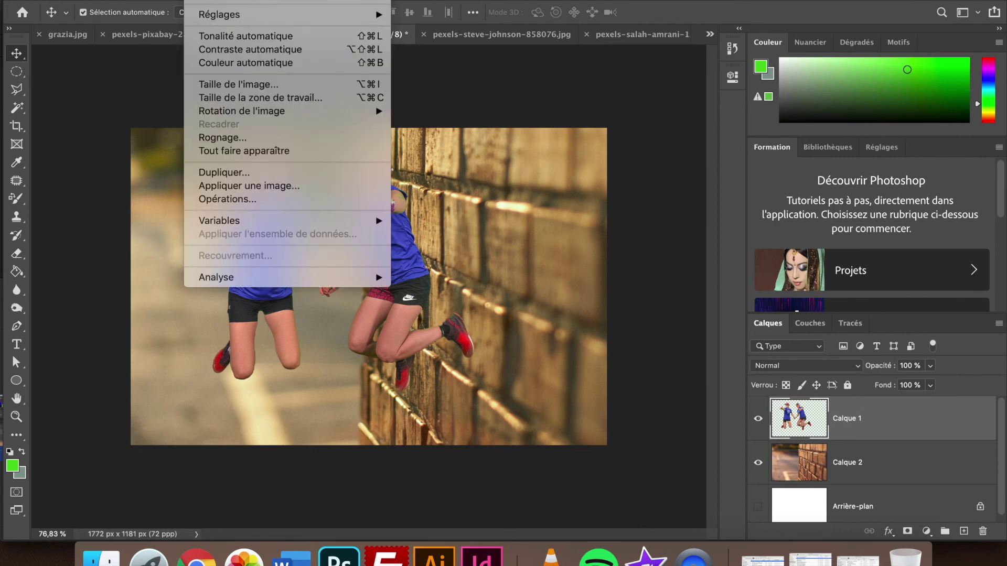
{"action": "mouse_move", "coordinate": [217, 14]}
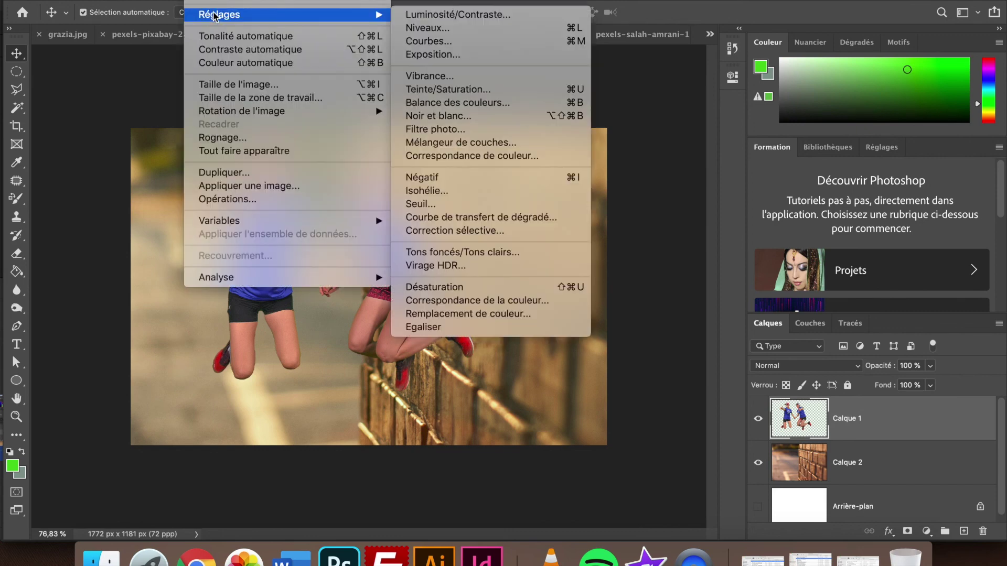
{"action": "left_click", "coordinate": [482, 313]}
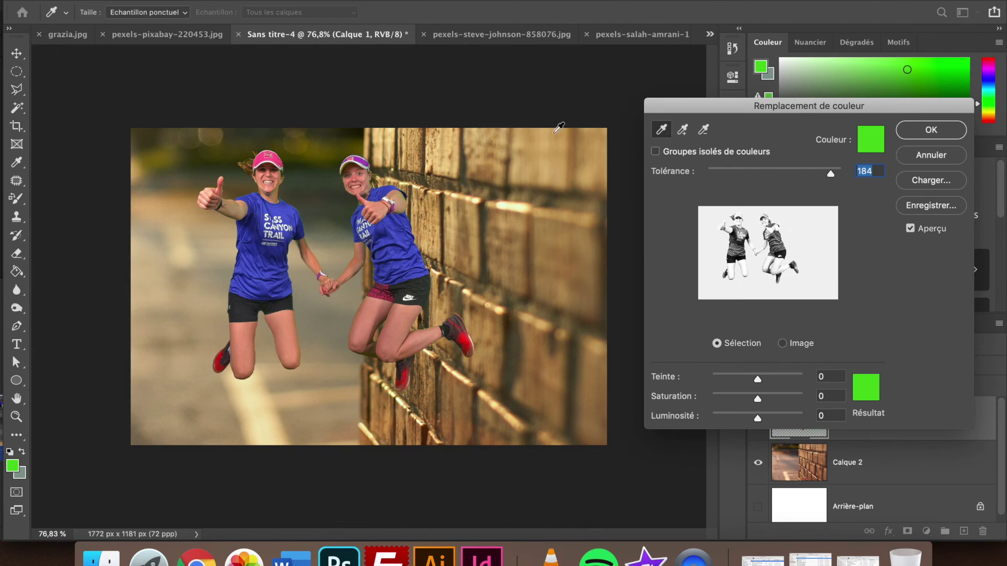
{"action": "left_click", "coordinate": [245, 271]}
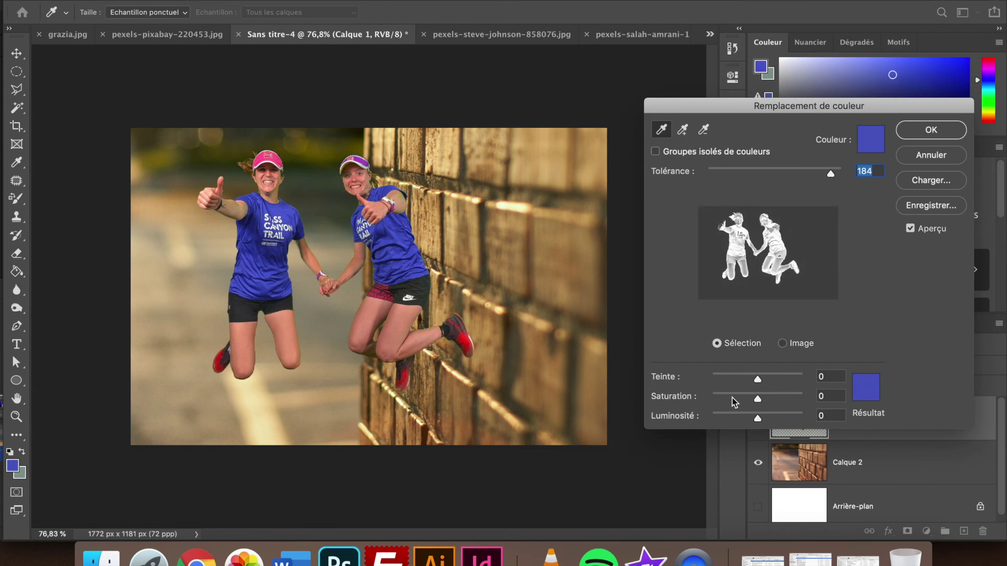
{"action": "left_click_drag", "start_coordinate": [757, 380], "coordinate": [775, 382]}
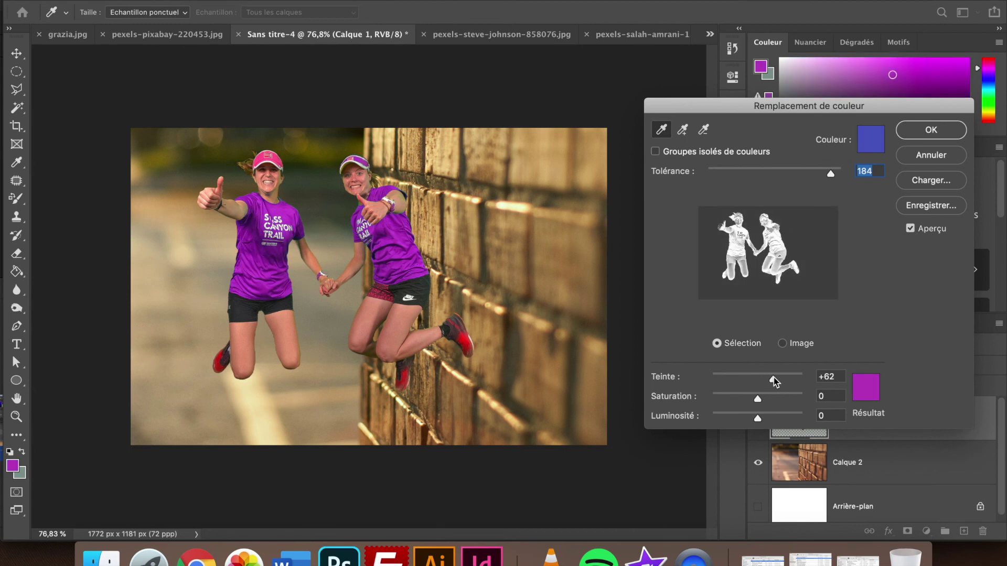
{"action": "left_click", "coordinate": [775, 382]}
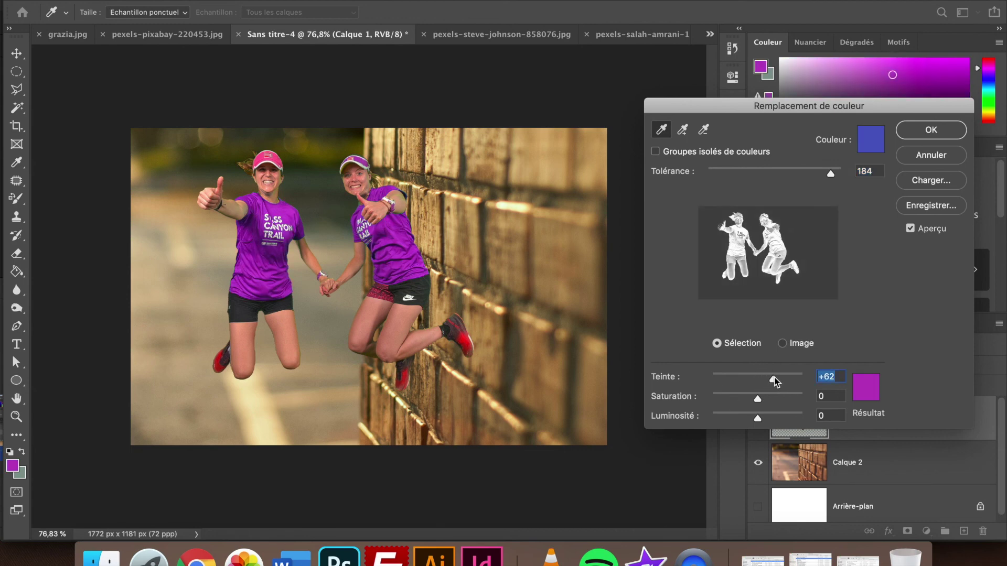
{"action": "left_click", "coordinate": [931, 130]}
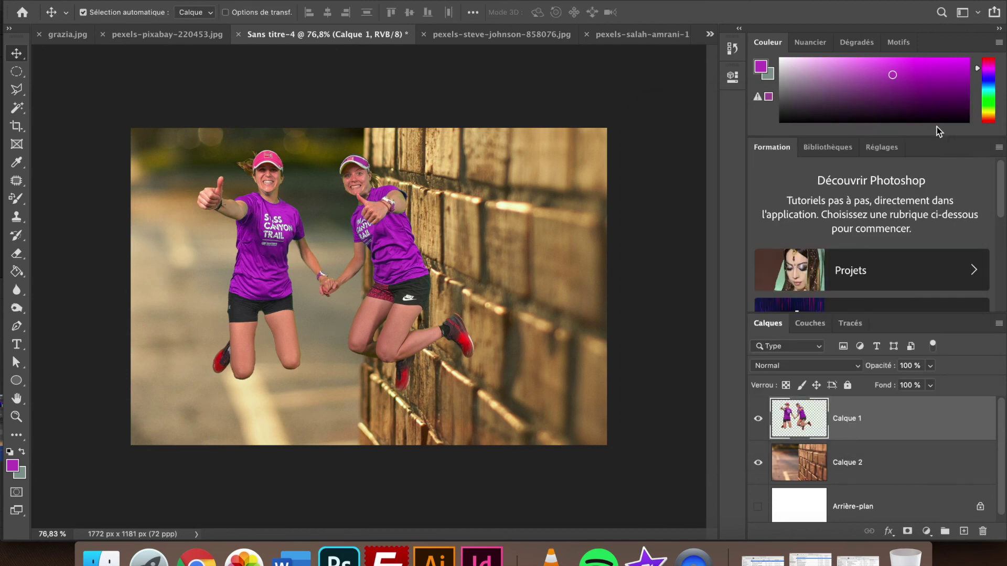